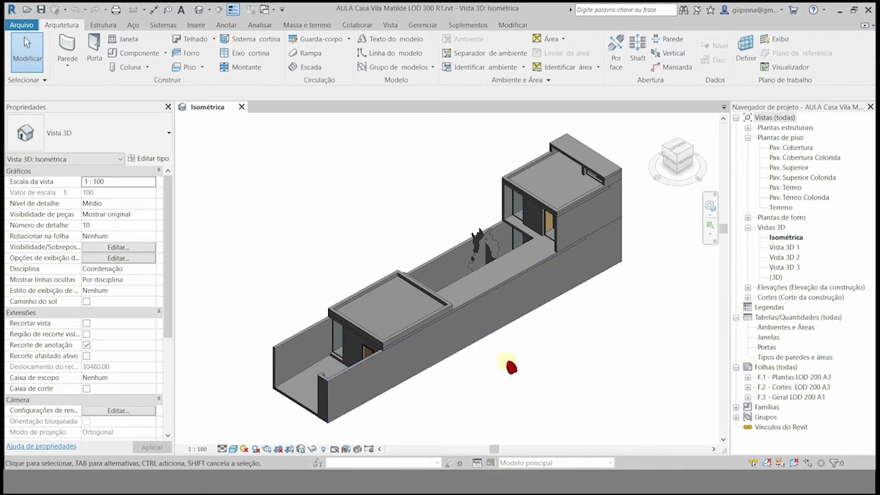
# Step: Examine the house model in 3D and the garage's outer walls and dimensions in the Pav. Térreo floor plan
pyautogui.keyDown('shift'); pyautogui.moveTo(289, 314); pyautogui.dragTo(458, 312, button='middle'); pyautogui.keyUp('shift')
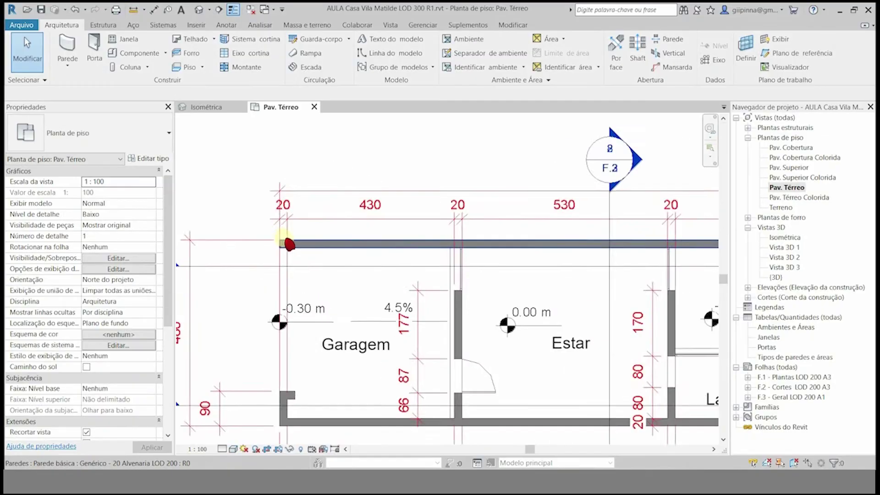
pyautogui.scroll(5, 288, 243)
pyautogui.scroll(-3, 366, 231)
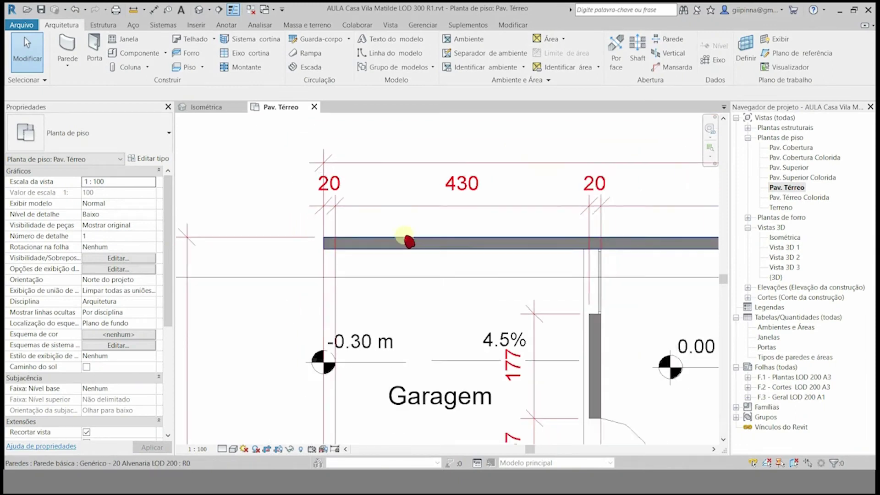
pyautogui.scroll(-4, 339, 221)
pyautogui.scroll(3, 362, 357)
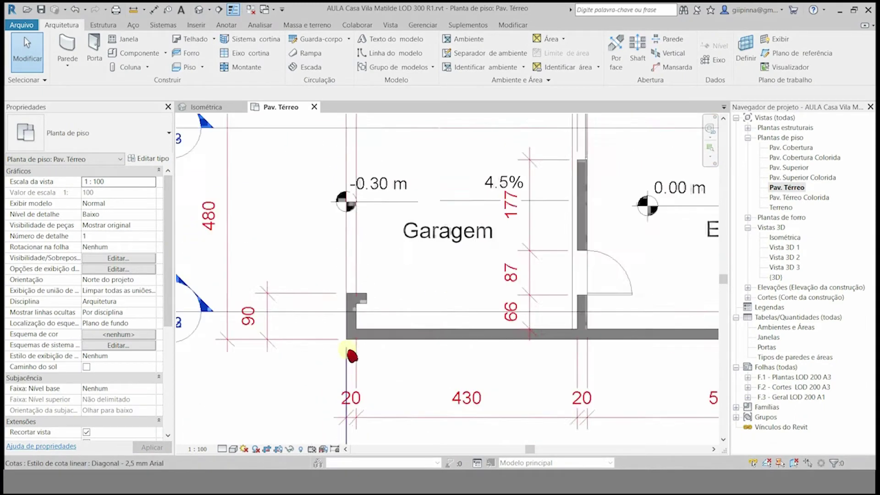
pyautogui.scroll(-4, 272, 303)
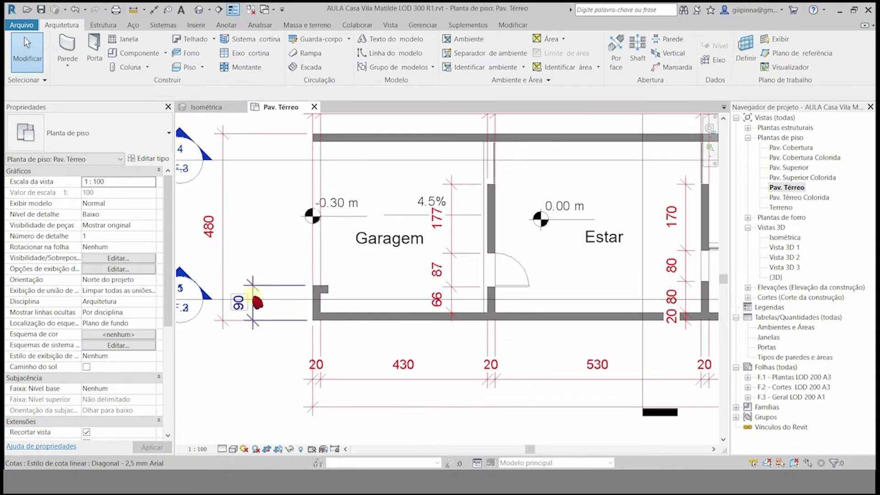
pyautogui.click(350, 323)
pyautogui.scroll(4, 389, 323)
pyautogui.scroll(-1, 418, 323)
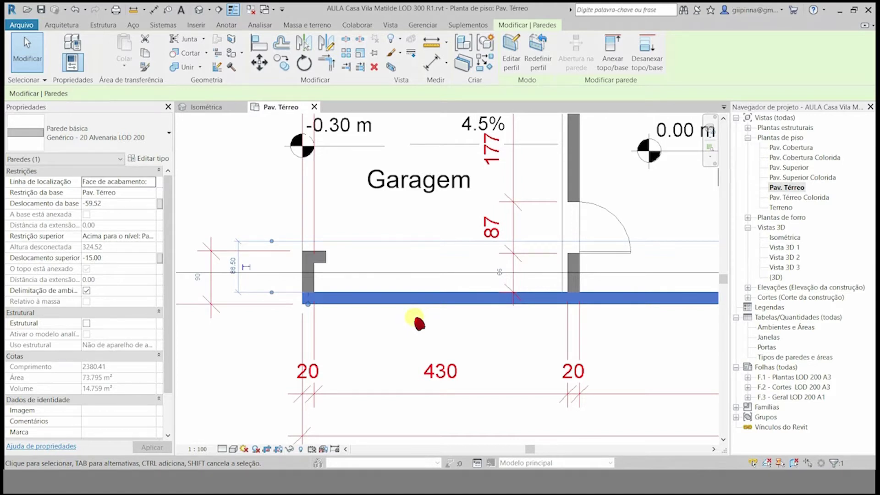
pyautogui.click(419, 323)
pyautogui.scroll(-1, 419, 323)
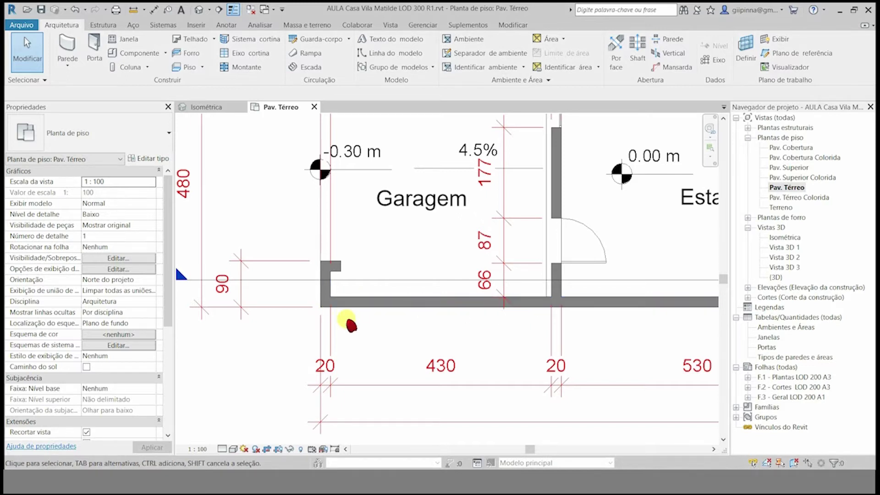
# Step: Inspect the corner where the garage's short return wall meets the lower boundary wall in the Pav. Térreo plan
pyautogui.scroll(3, 332, 321)
pyautogui.scroll(-2, 335, 327)
pyautogui.scroll(-2, 334, 325)
pyautogui.scroll(5, 330, 320)
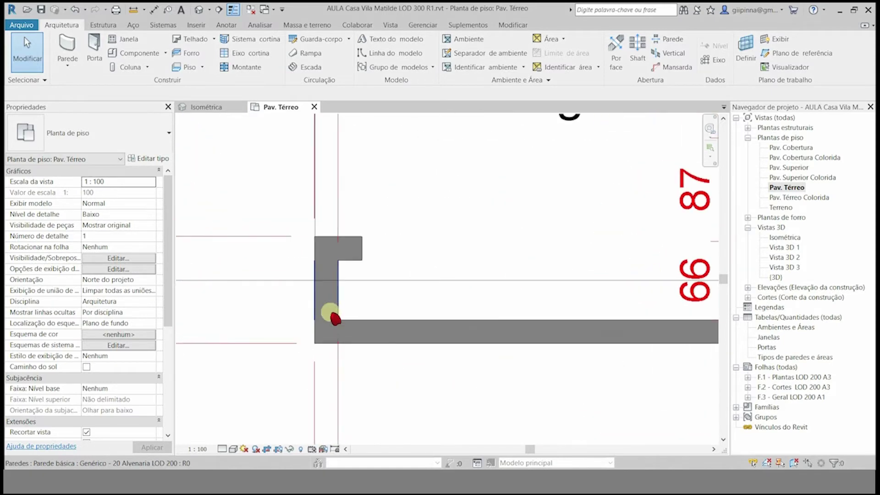
pyautogui.click(372, 328)
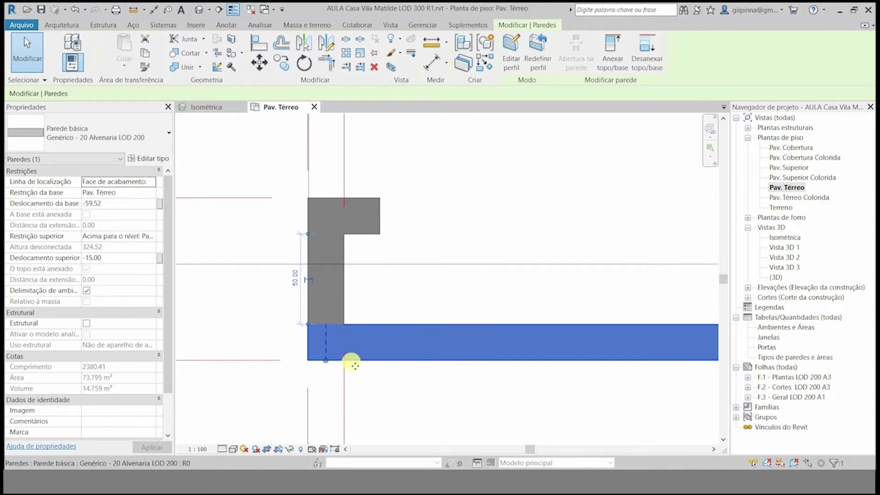
pyautogui.click(361, 336)
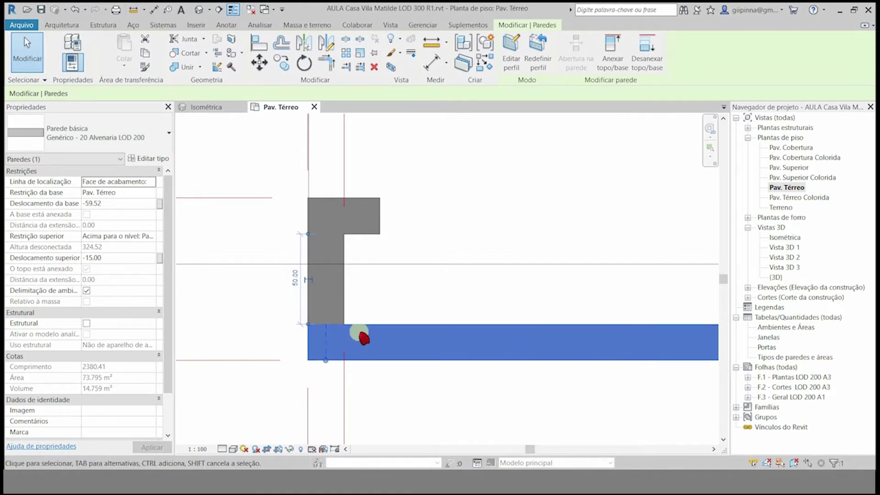
pyautogui.click(360, 338)
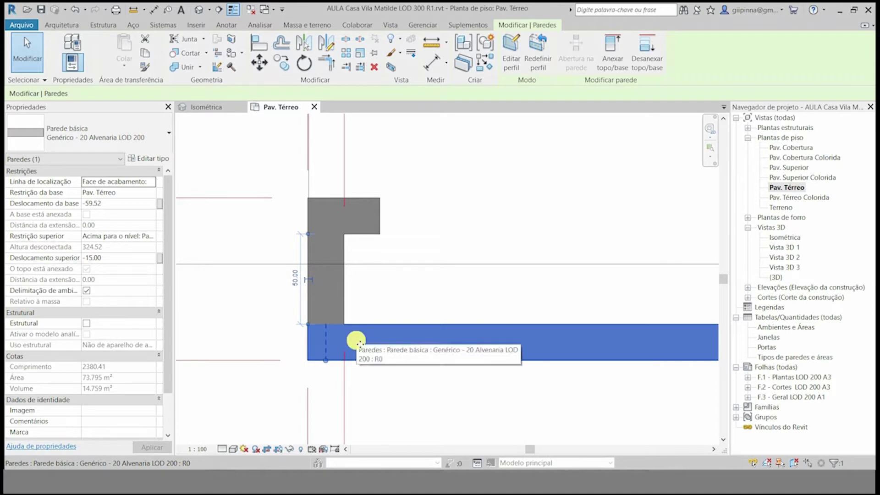
pyautogui.moveTo(362, 397); pyautogui.dragTo(389, 404)
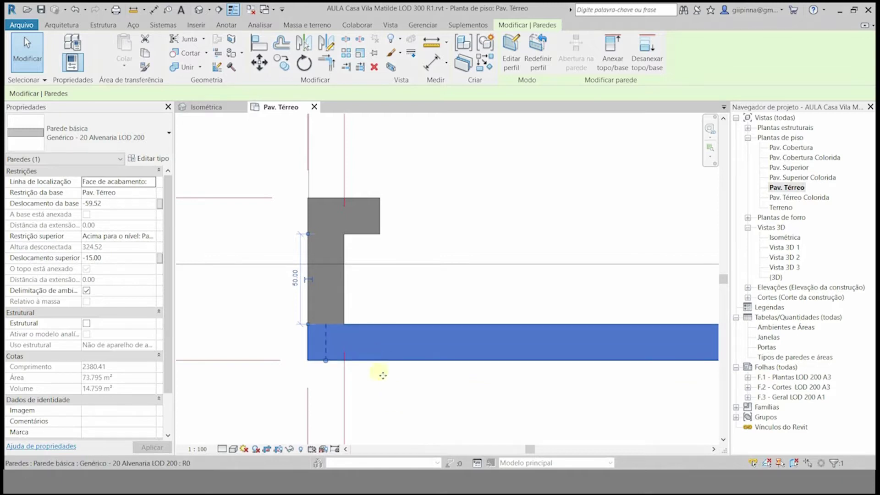
# Step: Check the overall width dimension beside the garage and the overall length dimension above the ground floor plan
pyautogui.scroll(-3, 380, 370)
pyautogui.click(305, 309)
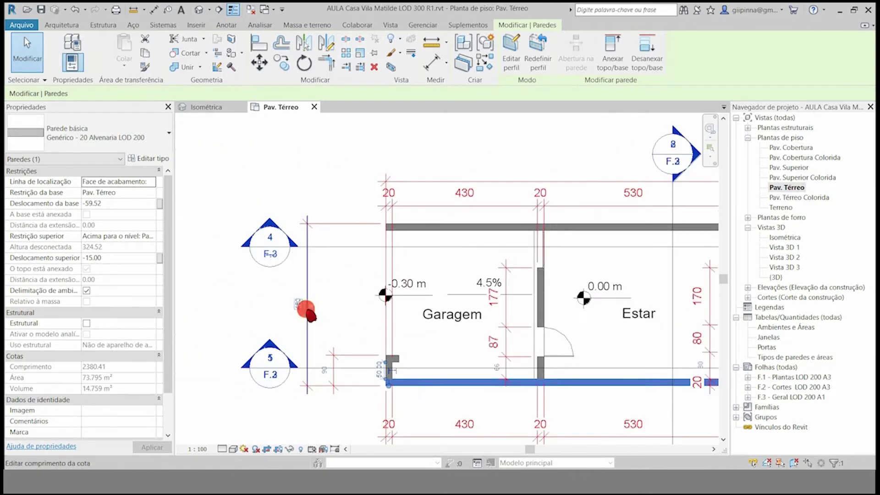
pyautogui.click(332, 311)
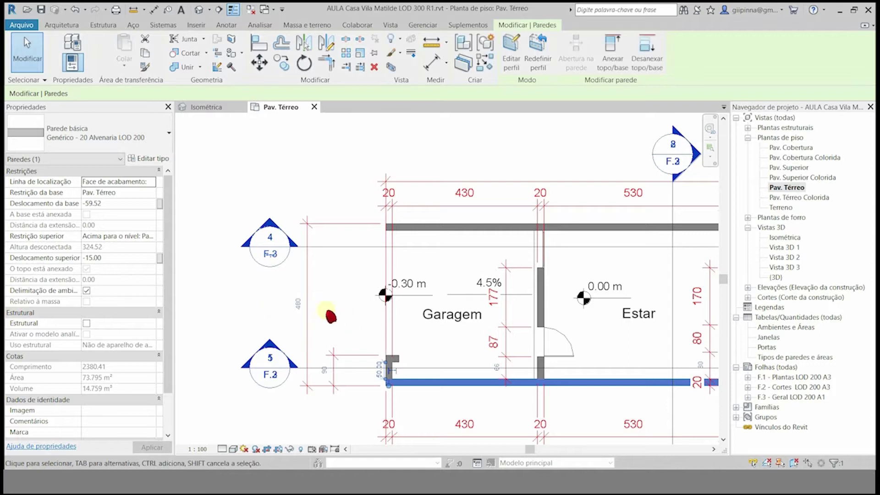
pyautogui.click(308, 285)
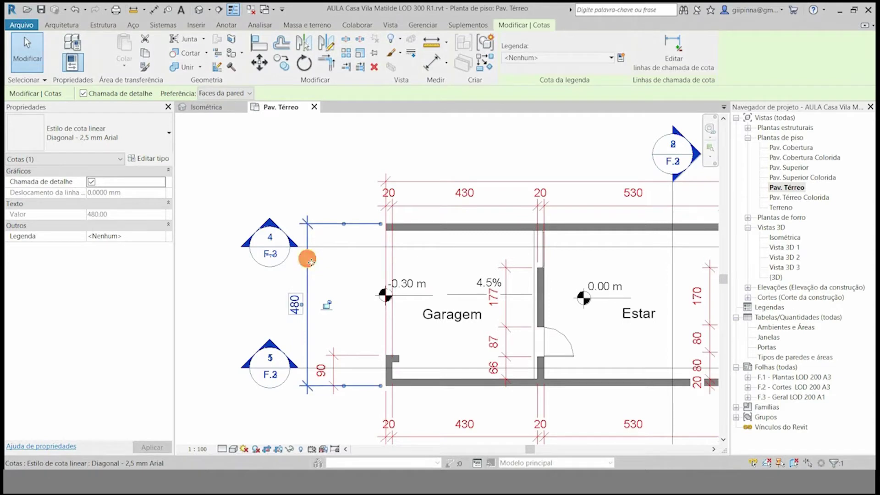
pyautogui.click(334, 276)
pyautogui.click(315, 287)
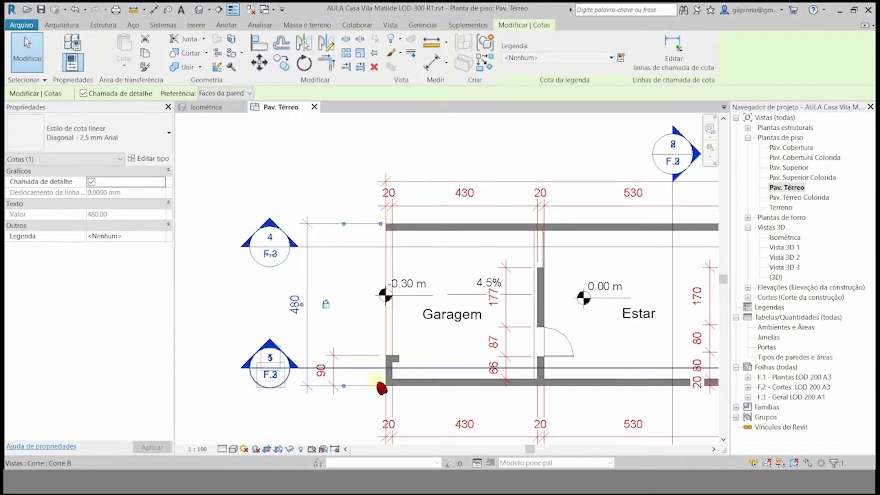
pyautogui.click(233, 202)
pyautogui.scroll(-2, 232, 202)
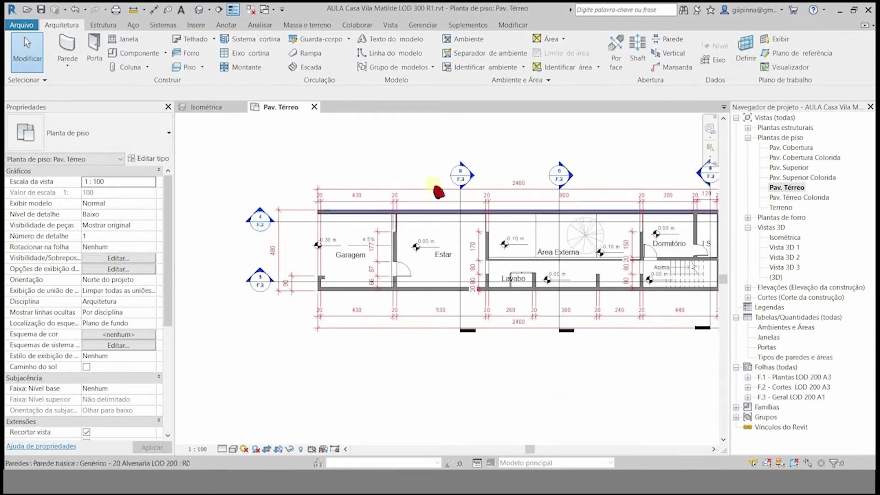
pyautogui.scroll(2, 541, 167)
pyautogui.click(528, 224)
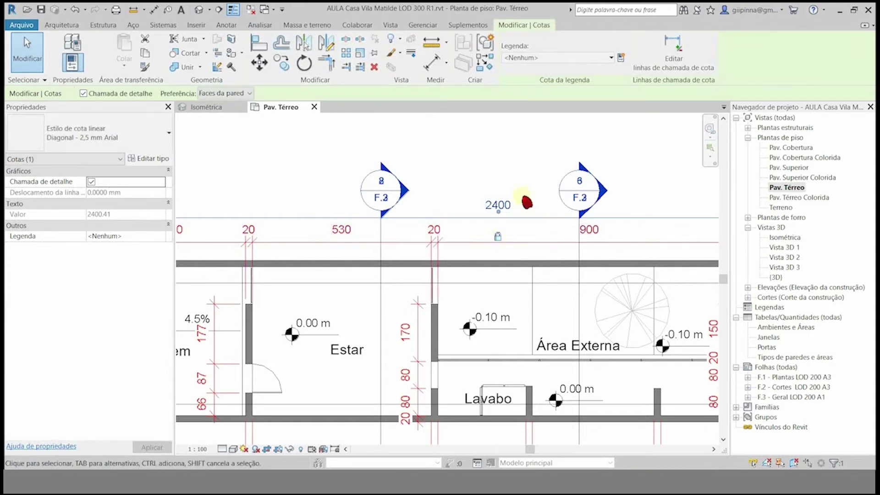
pyautogui.click(513, 158)
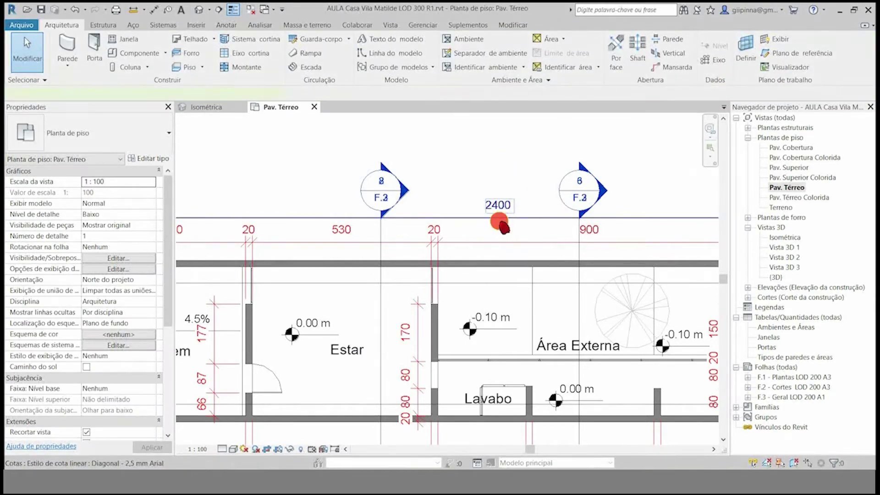
pyautogui.click(499, 221)
pyautogui.click(518, 170)
pyautogui.scroll(-3, 448, 243)
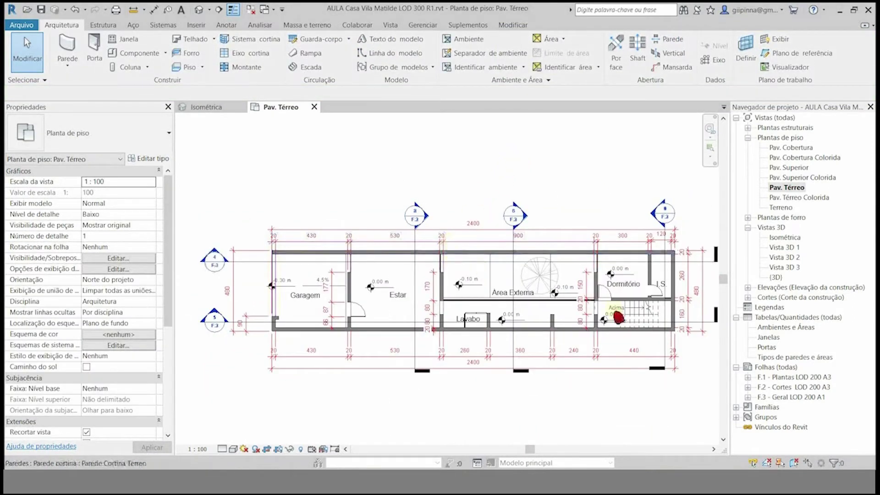
# Step: Inspect the walls around Dormitório and I.S. and the internal wall between Garagem and Estar
pyautogui.scroll(4, 700, 257)
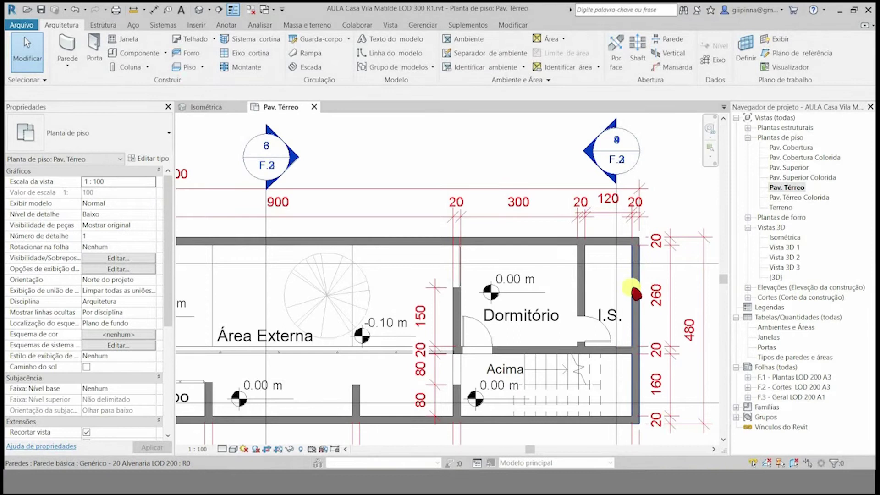
pyautogui.scroll(-2, 635, 291)
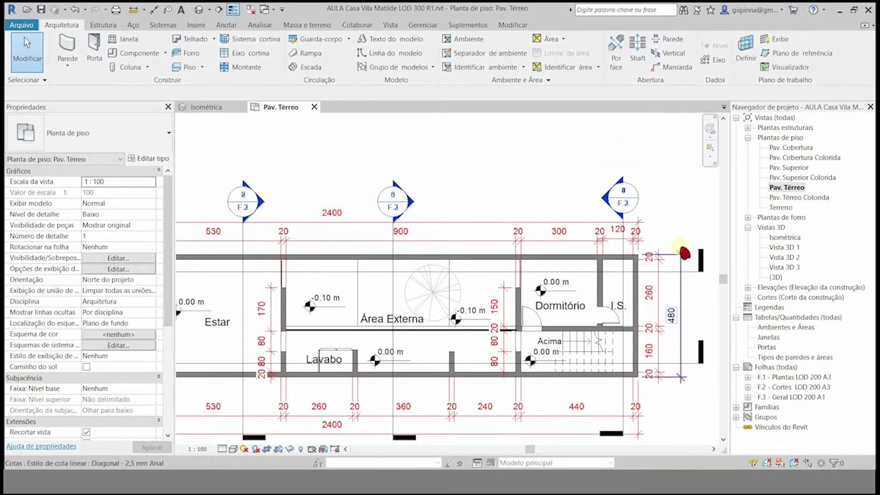
pyautogui.scroll(-3, 685, 252)
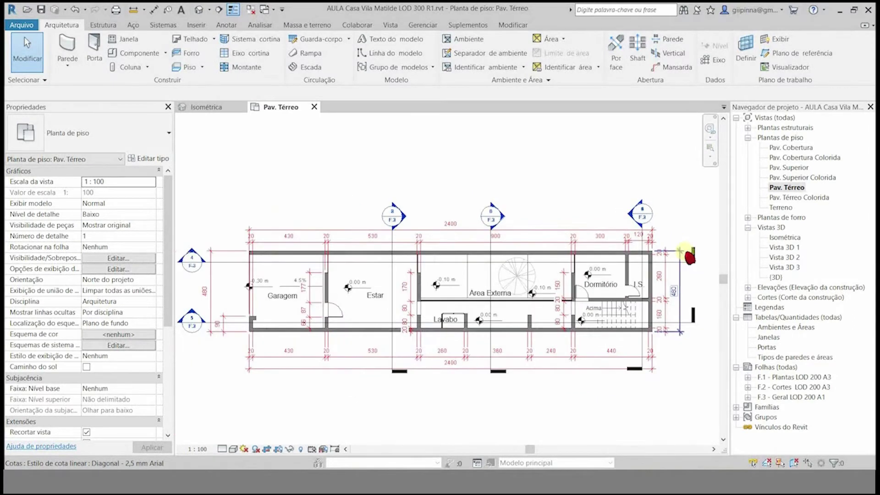
pyautogui.scroll(3, 350, 202)
pyautogui.click(348, 208)
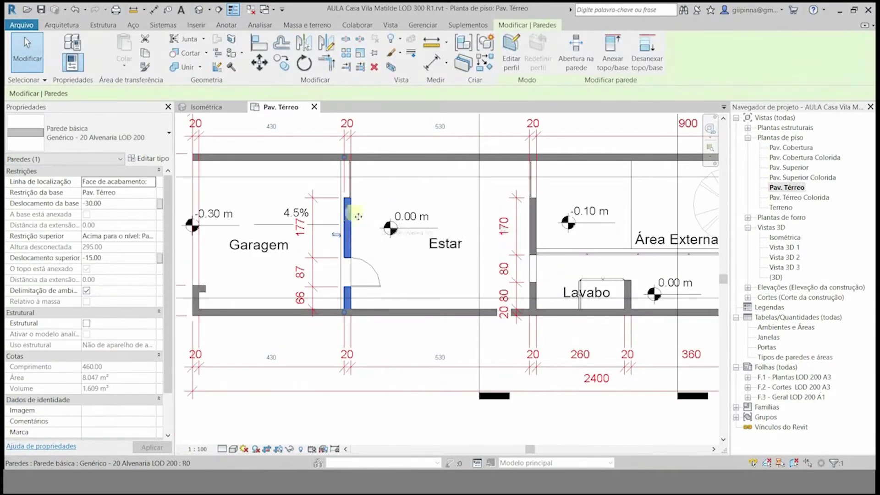
pyautogui.click(385, 138)
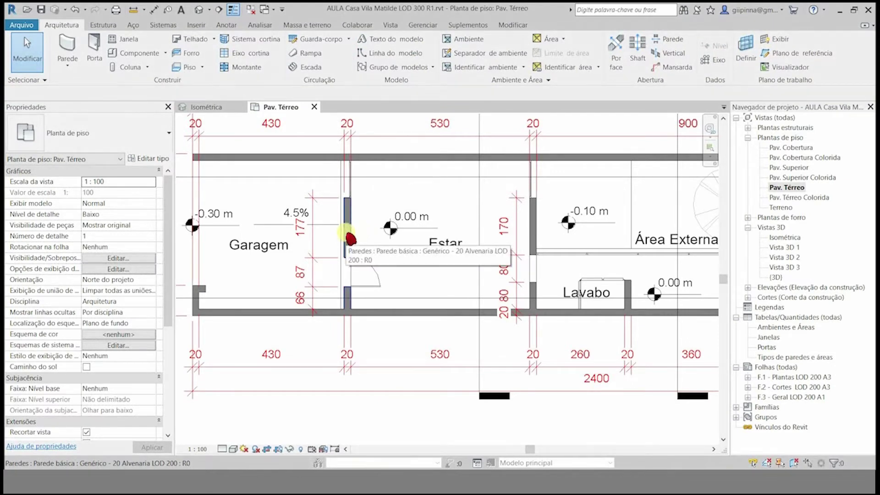
# Step: Duplicate the wall type of the upper boundary wall under the name Parede divisa Bloco Concreto
pyautogui.click(241, 160)
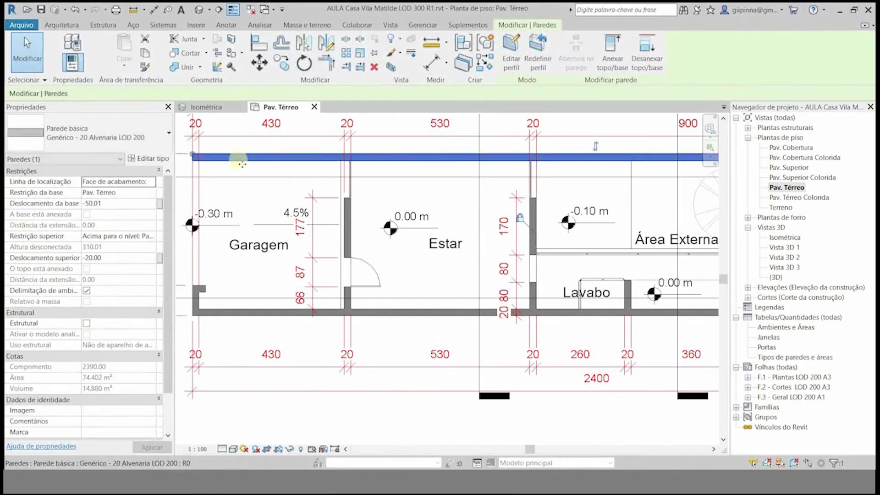
pyautogui.click(112, 156)
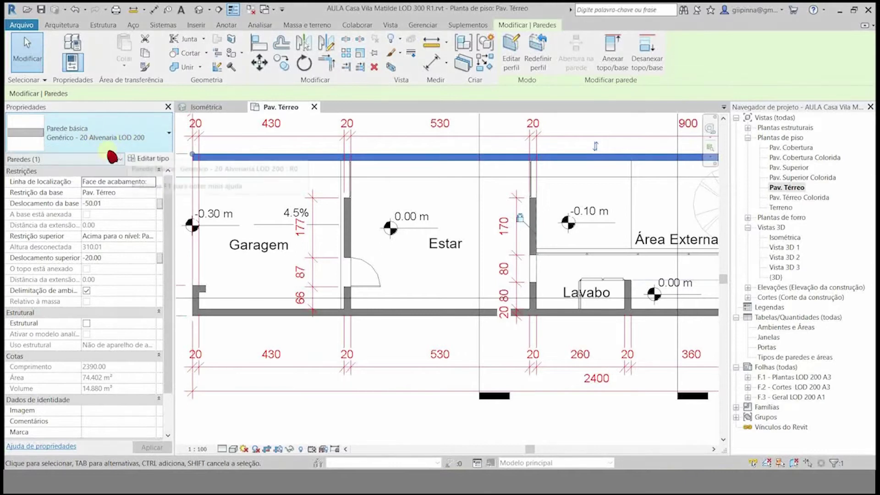
pyautogui.click(155, 159)
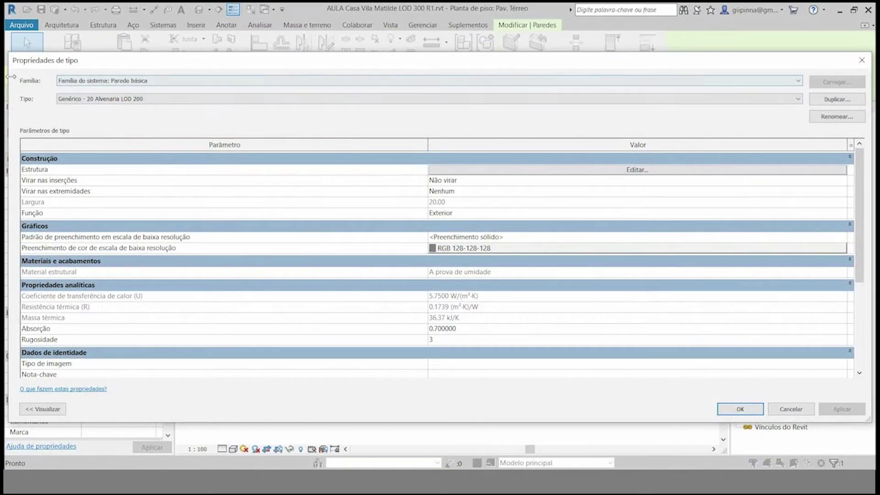
pyautogui.moveTo(13, 76); pyautogui.dragTo(257, 68)
pyautogui.moveTo(358, 75); pyautogui.dragTo(276, 67)
pyautogui.click(747, 102)
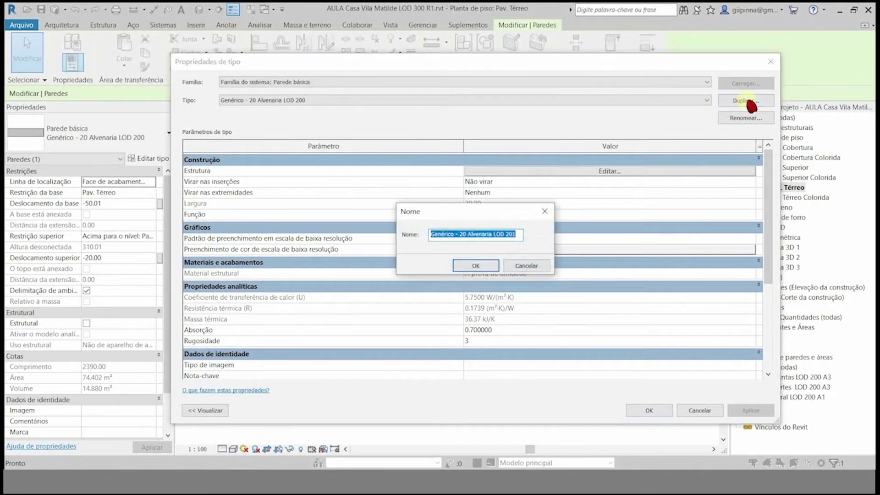
pyautogui.write('Parede divisa Bloco Concreto')
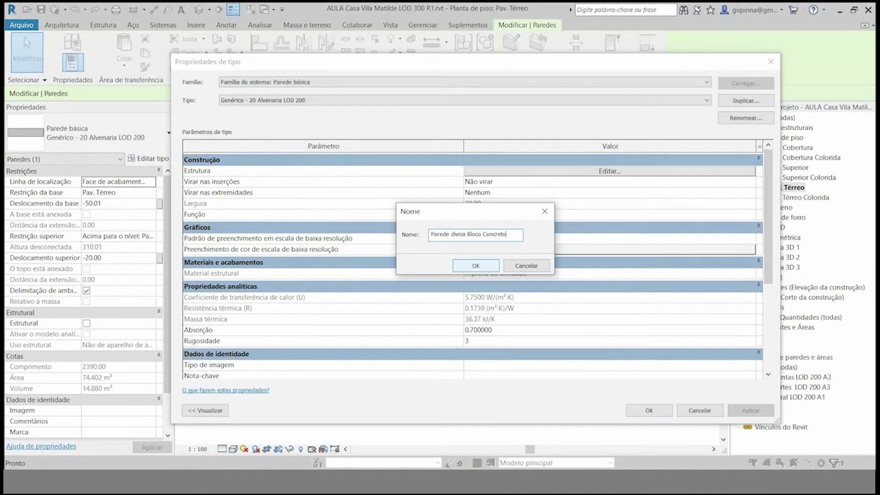
pyautogui.press('Return')
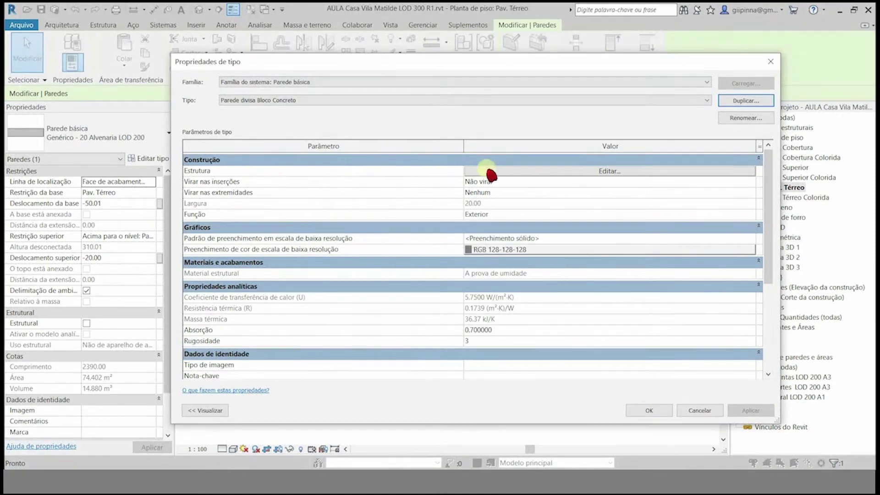
# Step: Set the structural layer's thickness to 19 cm in the Parede divisa Bloco Concreto wall assembly
pyautogui.click(594, 172)
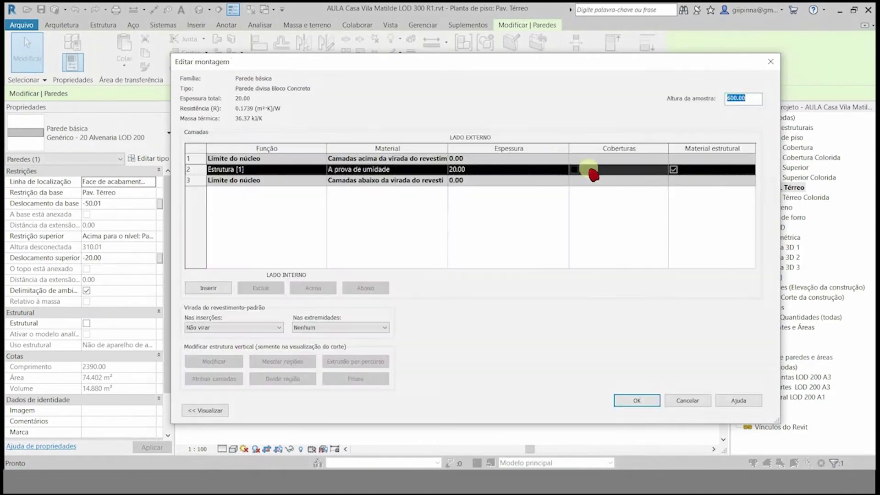
pyautogui.moveTo(365, 65); pyautogui.dragTo(340, 69)
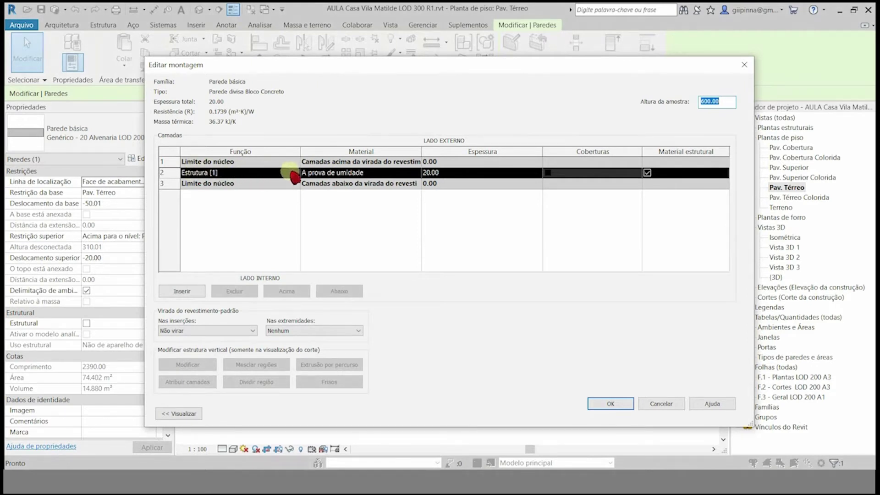
pyautogui.click(380, 177)
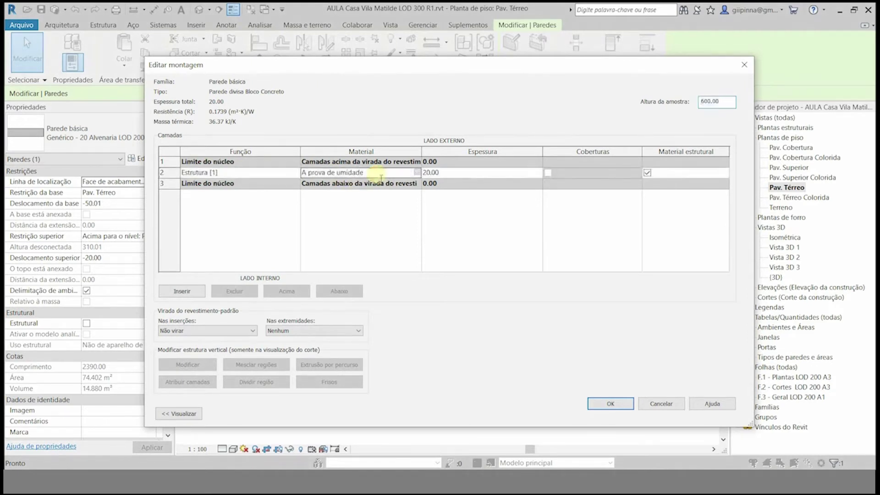
pyautogui.click(424, 174)
pyautogui.click(442, 177)
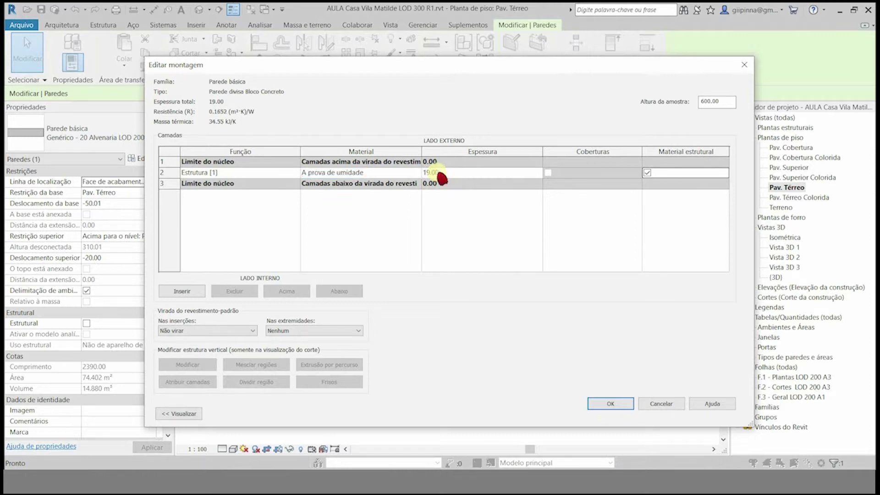
# Step: Search the materials for bloco from the structural layer and add the library material Blocos de concreto to the project
pyautogui.click(397, 177)
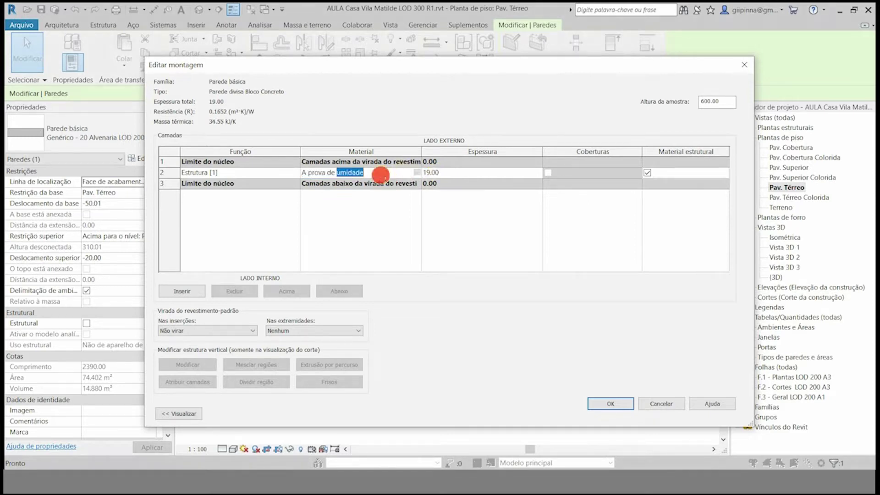
pyautogui.click(420, 174)
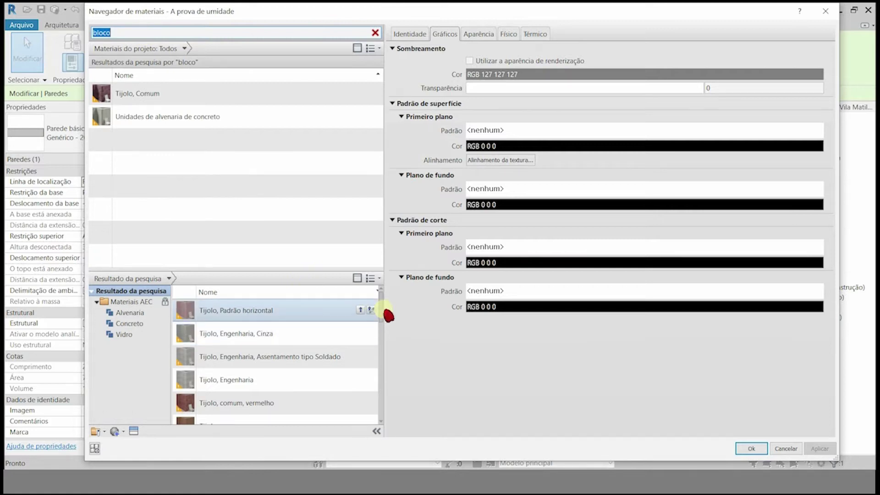
pyautogui.scroll(-5, 267, 352)
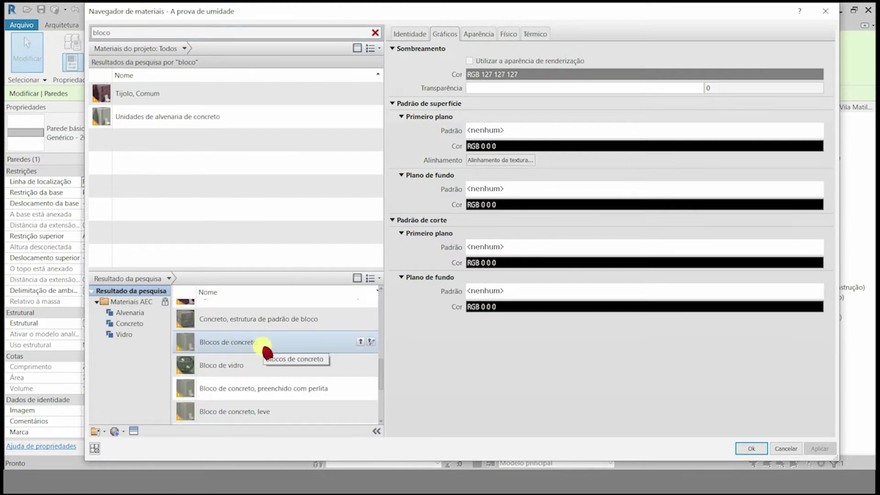
pyautogui.click(259, 348)
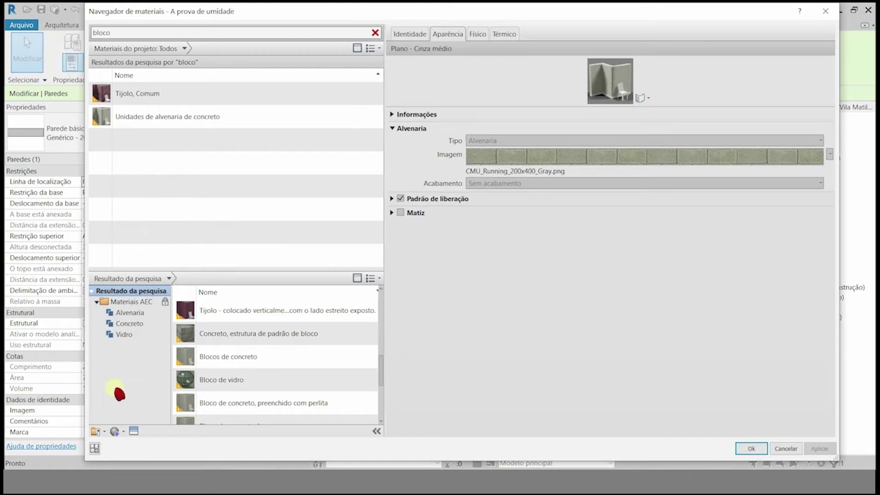
pyautogui.scroll(-1, 363, 412)
pyautogui.scroll(1, 275, 367)
pyautogui.click(291, 367)
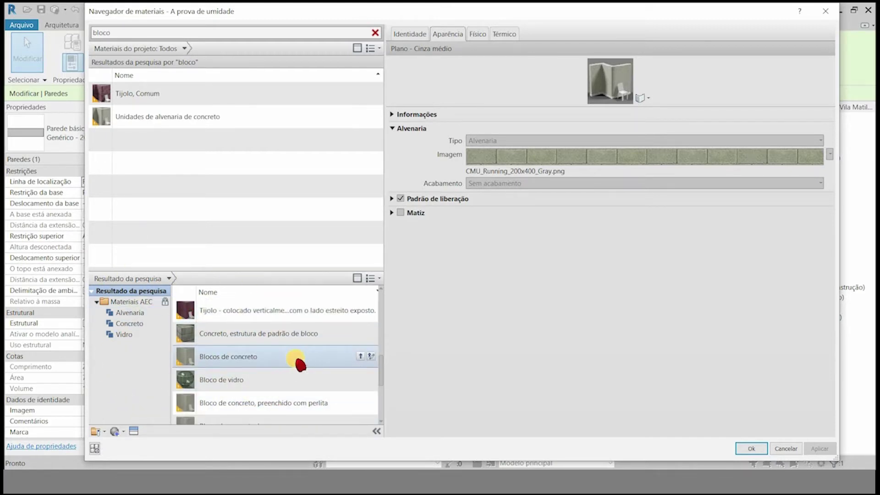
pyautogui.rightClick(200, 360)
pyautogui.press('Escape')
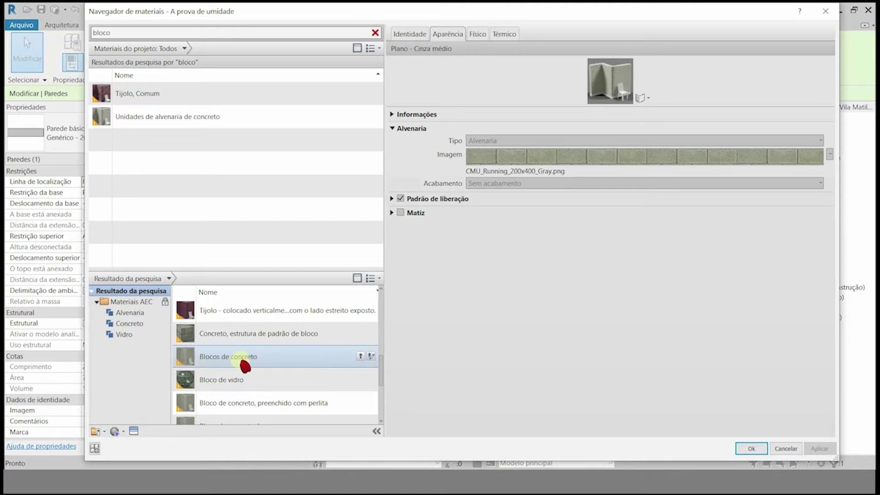
pyautogui.click(365, 358)
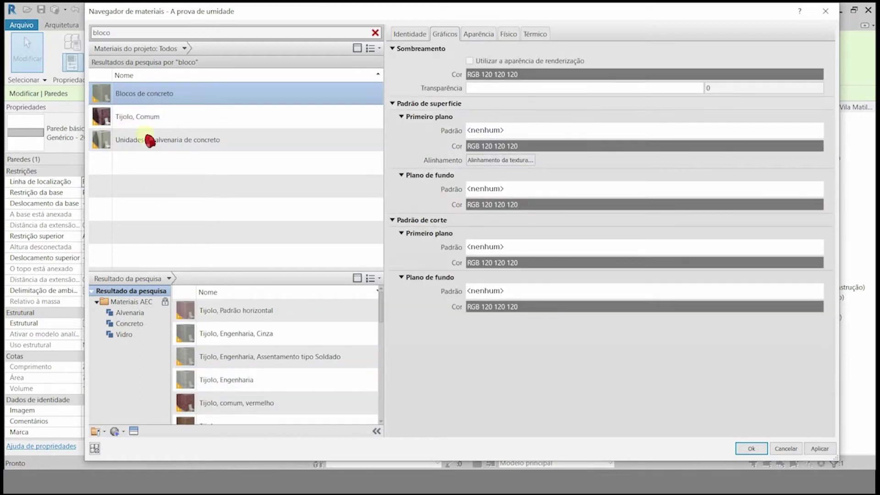
# Step: Review the appearance, physical, thermal and graphic properties of the Blocos de concreto material
pyautogui.click(101, 94)
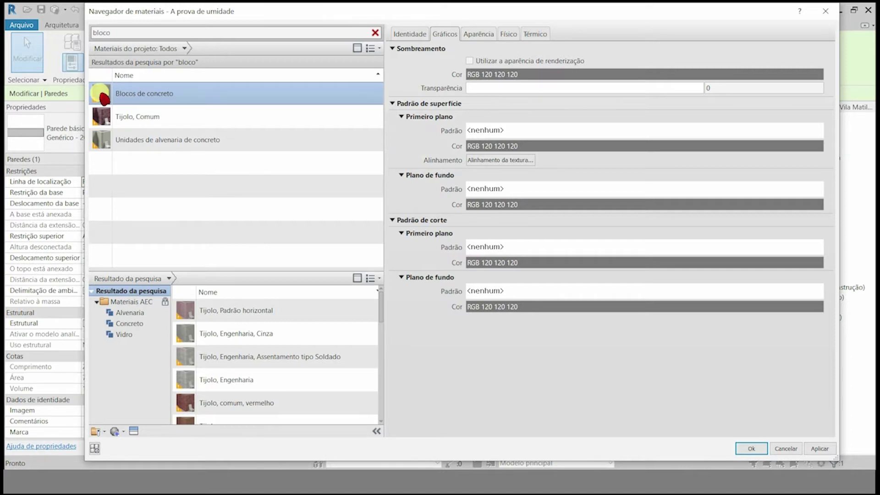
pyautogui.click(479, 33)
pyautogui.click(510, 37)
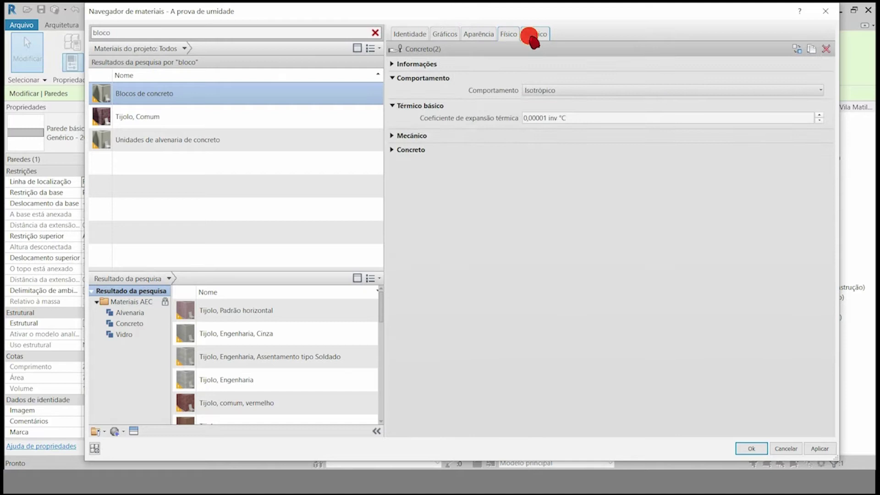
pyautogui.click(533, 35)
pyautogui.click(479, 36)
pyautogui.click(444, 34)
pyautogui.click(535, 34)
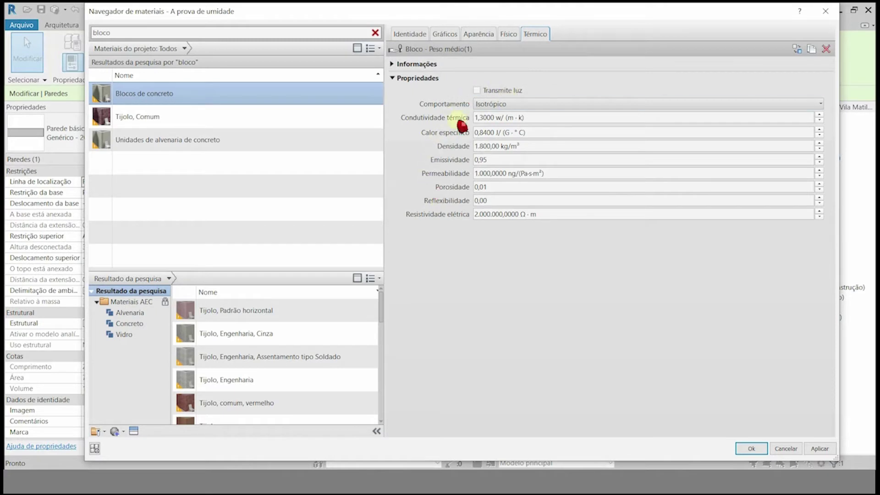
pyautogui.click(508, 35)
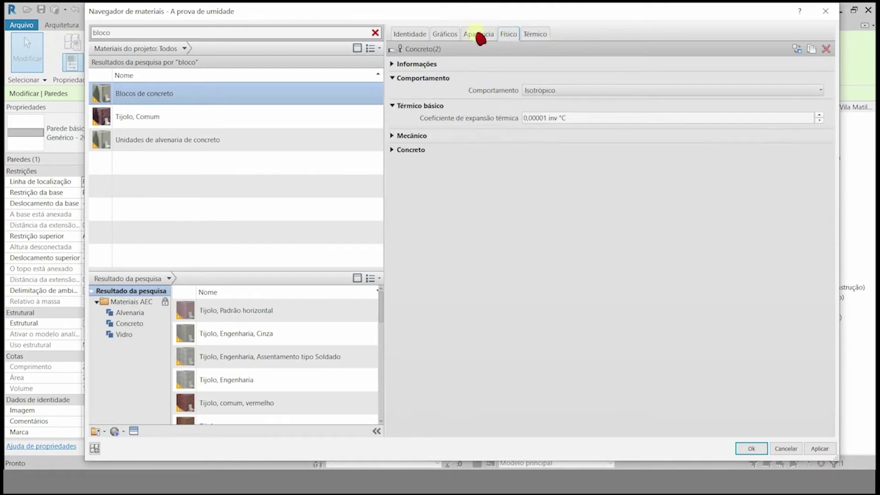
pyautogui.click(479, 36)
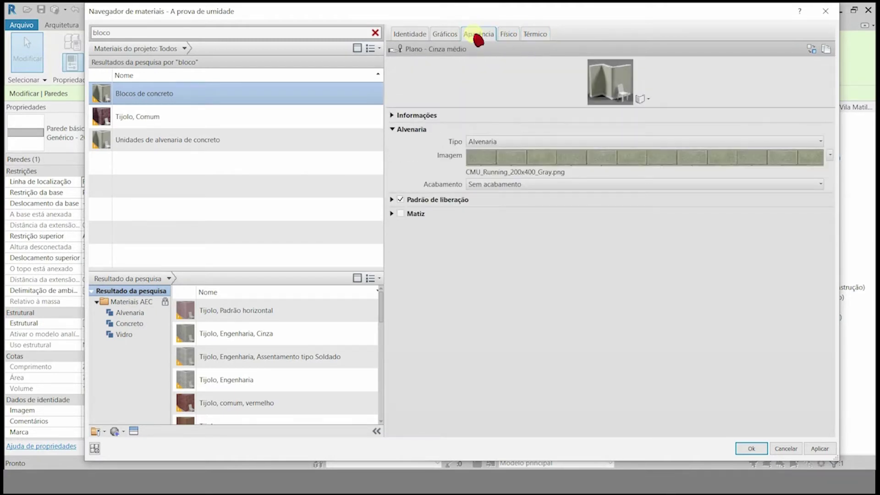
pyautogui.click(527, 34)
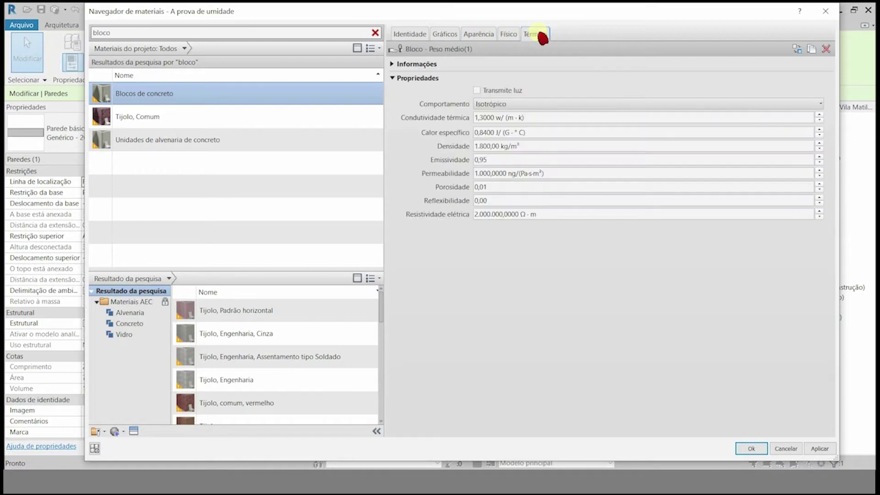
pyautogui.click(511, 34)
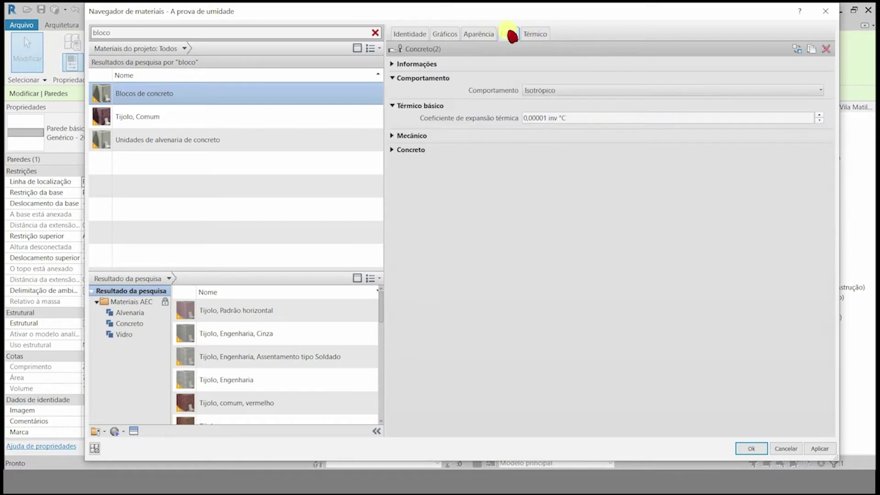
pyautogui.click(476, 34)
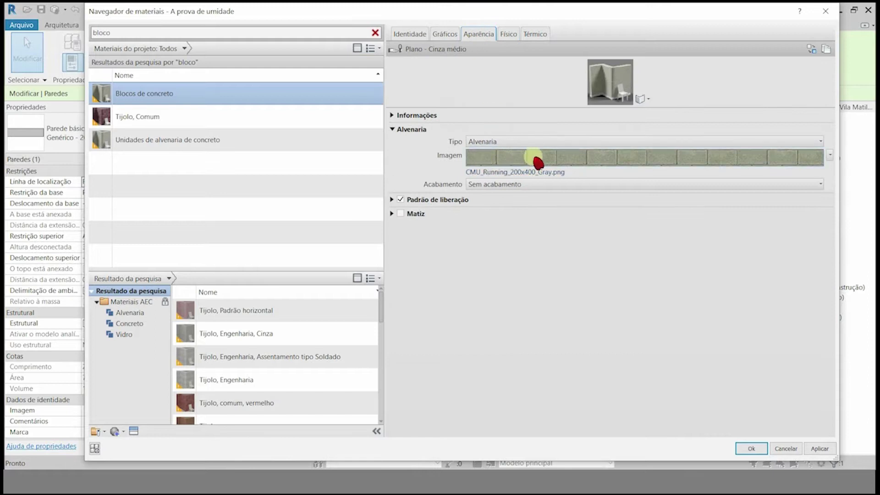
pyautogui.click(562, 142)
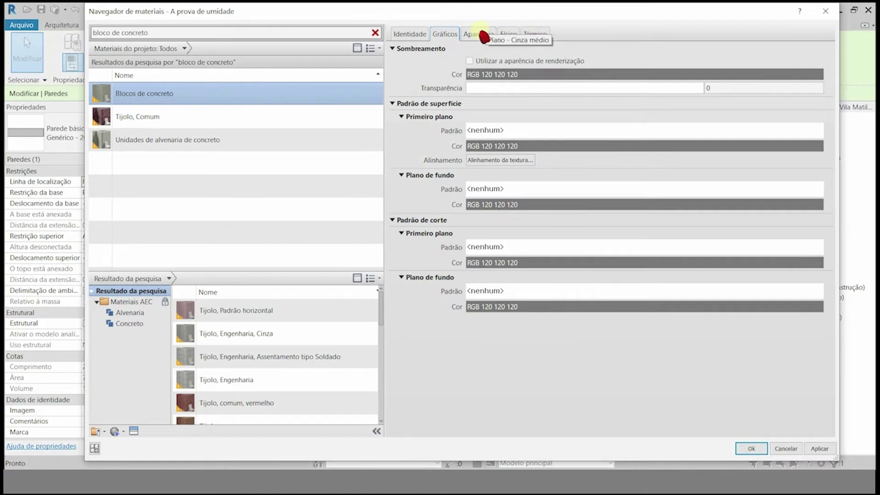
# Step: Set the foreground cut pattern of Blocos de concreto to the drafting pattern Alvenaria - Bloco de concreto
pyautogui.click(511, 247)
pyautogui.click(509, 249)
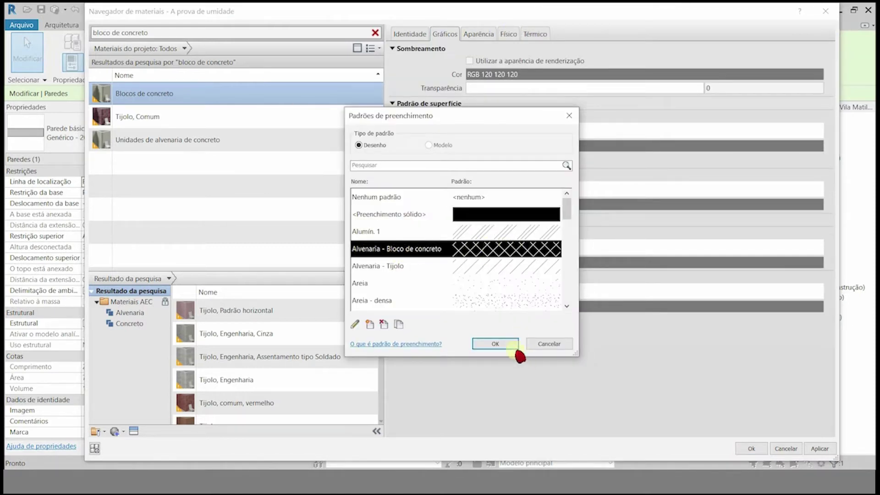
pyautogui.click(499, 344)
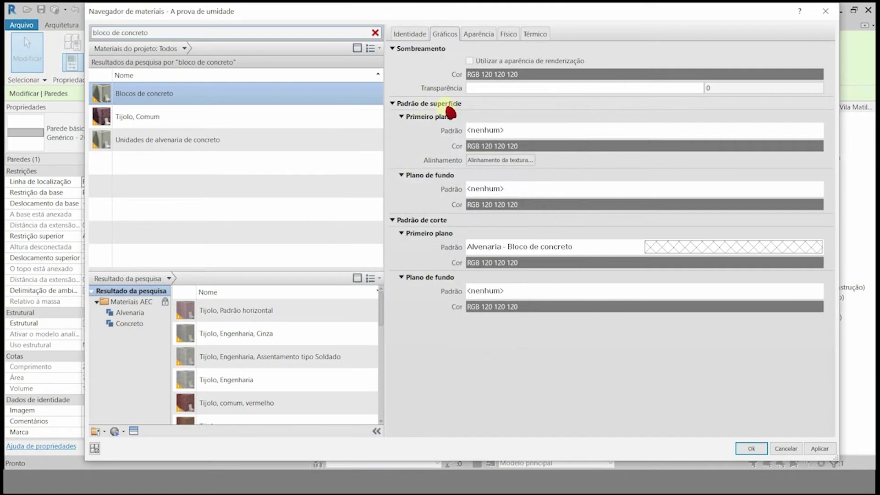
# Step: Set the foreground surface pattern of Blocos de concreto to the model pattern Bloco 225 x 450
pyautogui.click(490, 132)
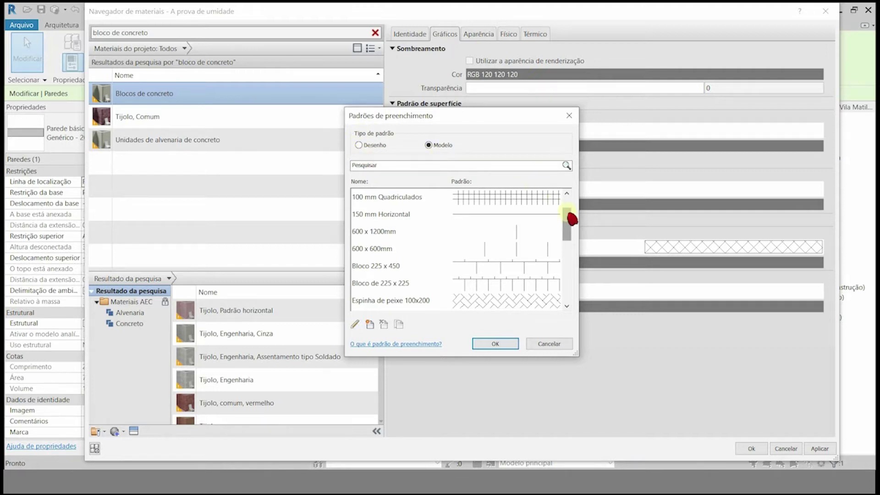
pyautogui.click(403, 287)
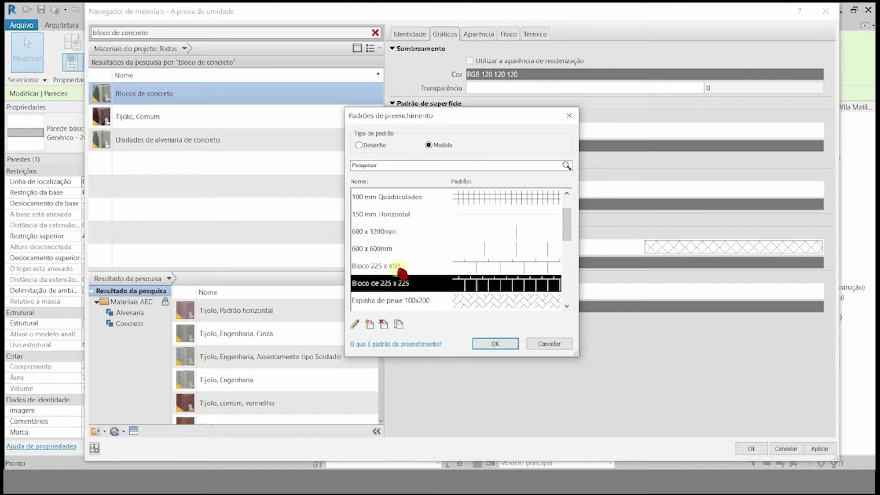
pyautogui.click(402, 268)
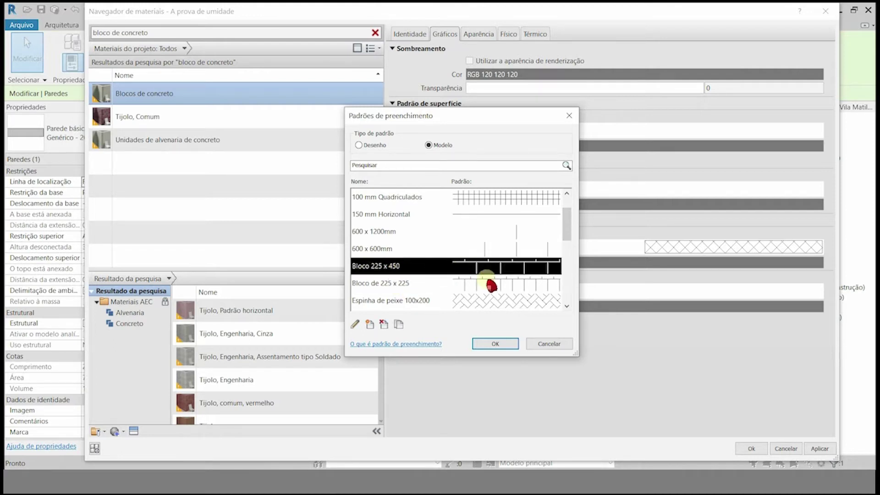
pyautogui.click(499, 345)
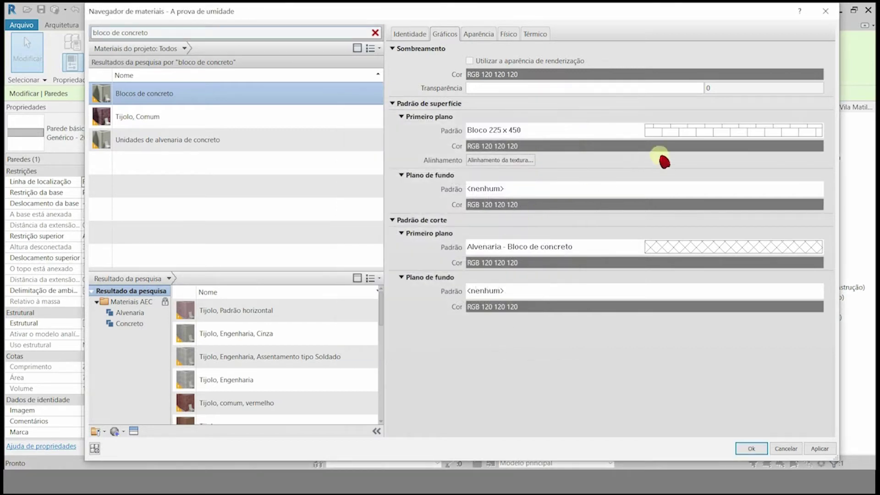
# Step: Change the import scale of the Bloco 225 x 450 surface pattern to 0.89
pyautogui.click(695, 133)
pyautogui.click(358, 324)
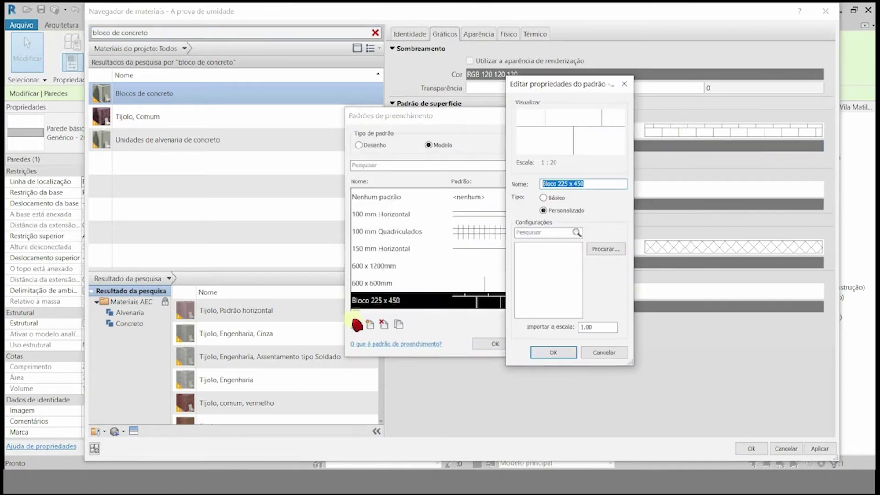
pyautogui.click(611, 328)
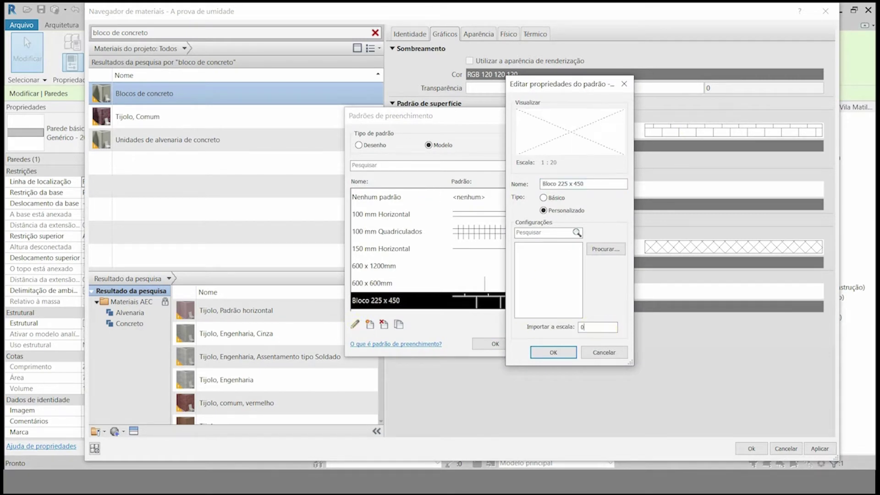
pyautogui.click(553, 353)
pyautogui.click(384, 302)
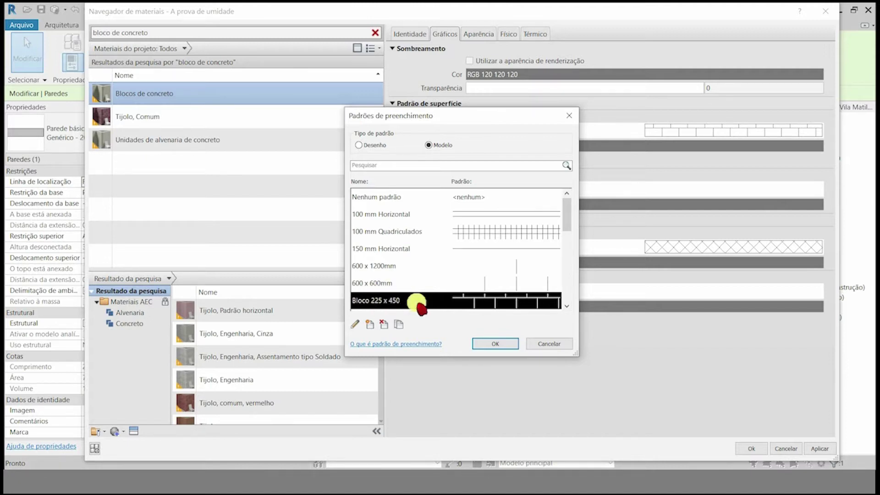
pyautogui.click(500, 345)
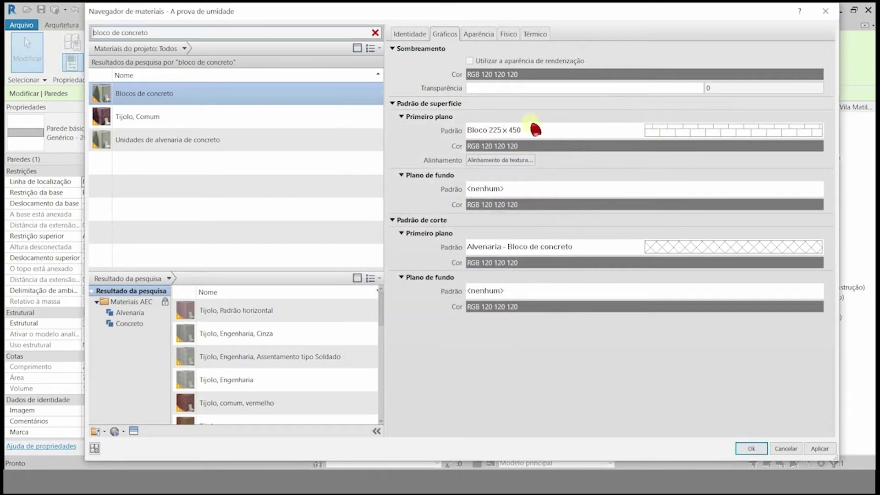
# Step: Rename the Bloco 225 x 450 surface pattern as Bloco 19x39 and set its import scale to 0.8888
pyautogui.click(519, 132)
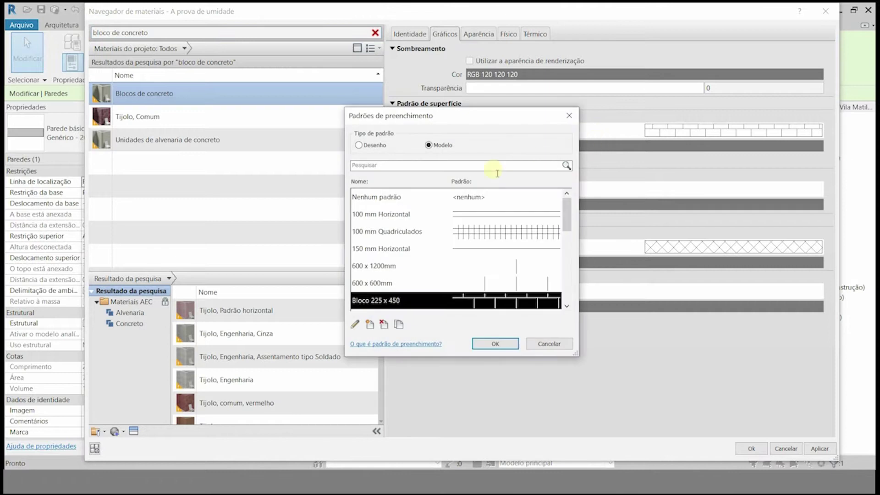
pyautogui.click(357, 324)
pyautogui.click(570, 185)
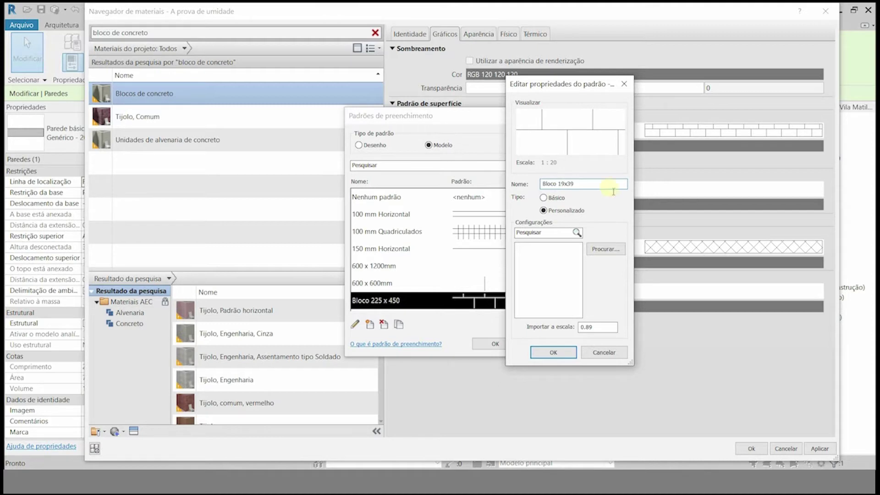
pyautogui.doubleClick(596, 327)
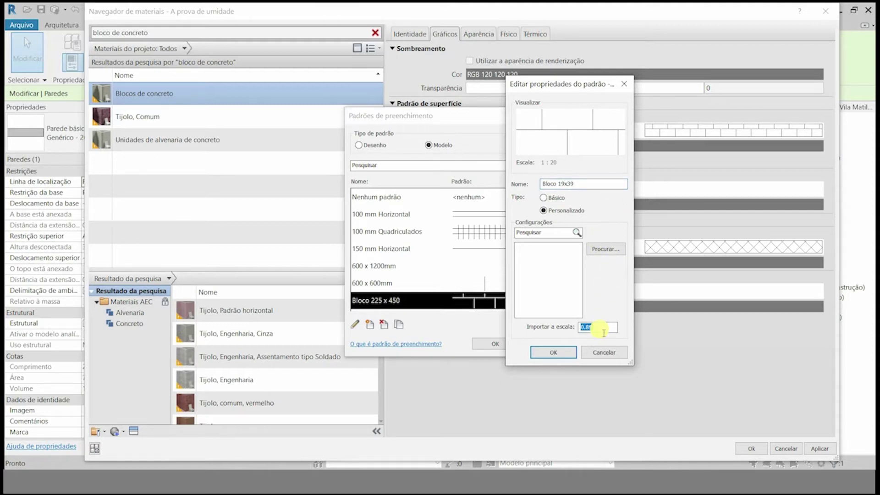
pyautogui.write('0.8888')
pyautogui.click(577, 242)
pyautogui.click(553, 352)
pyautogui.click(495, 344)
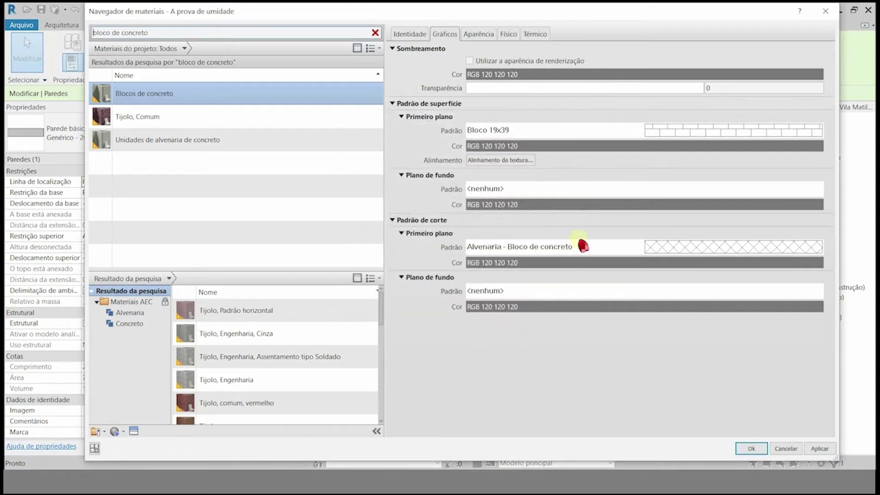
pyautogui.click(692, 146)
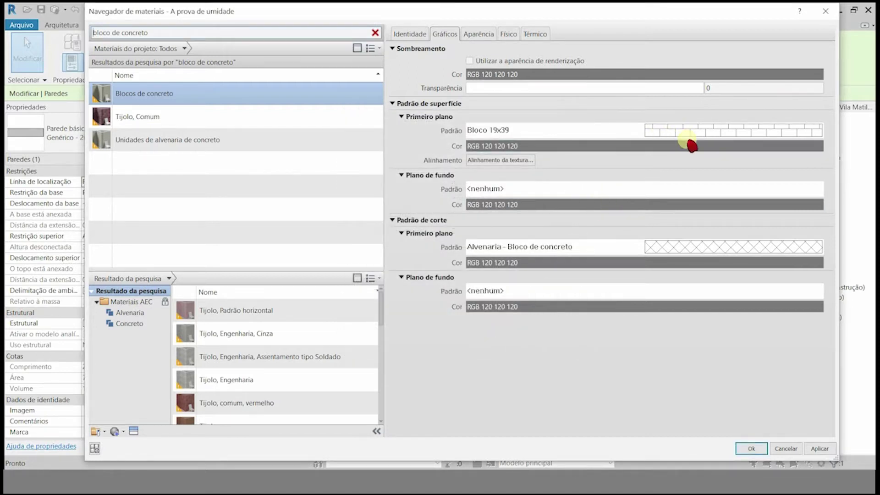
# Step: Accept the concrete block material, insert a new layer in the wall assembly and move it below the core boundary on the interior side
pyautogui.click(748, 148)
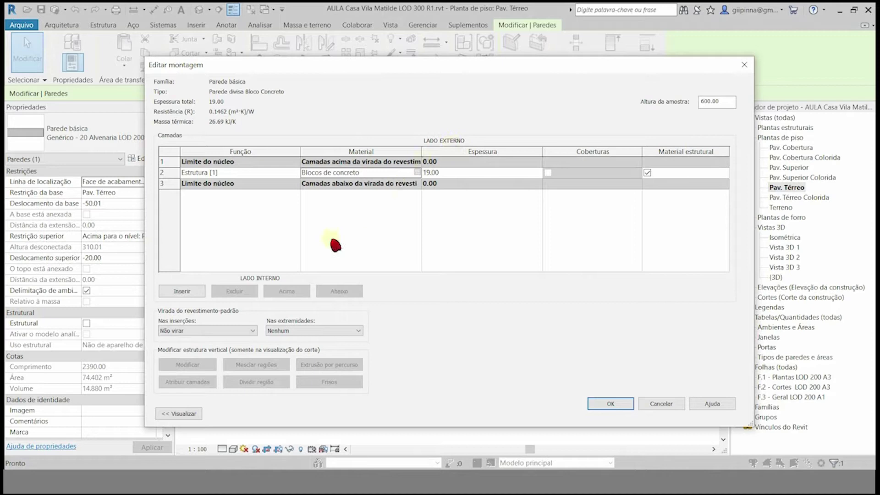
pyautogui.click(182, 292)
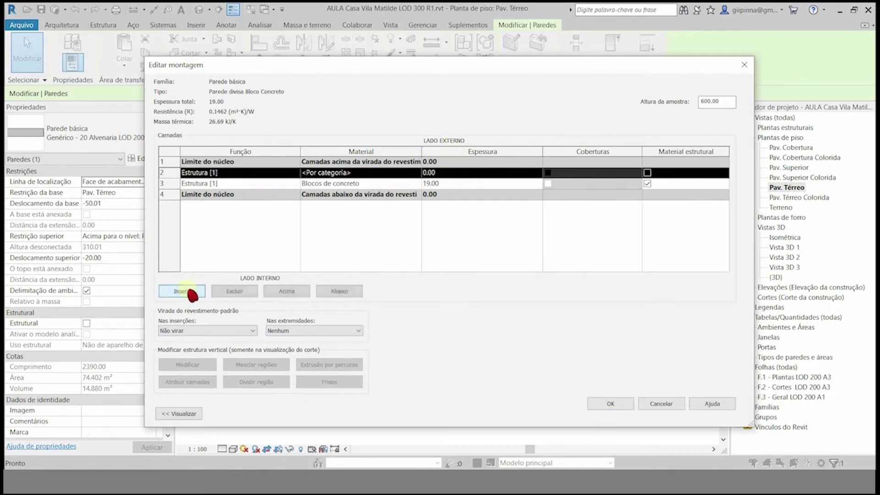
pyautogui.click(338, 292)
pyautogui.click(338, 291)
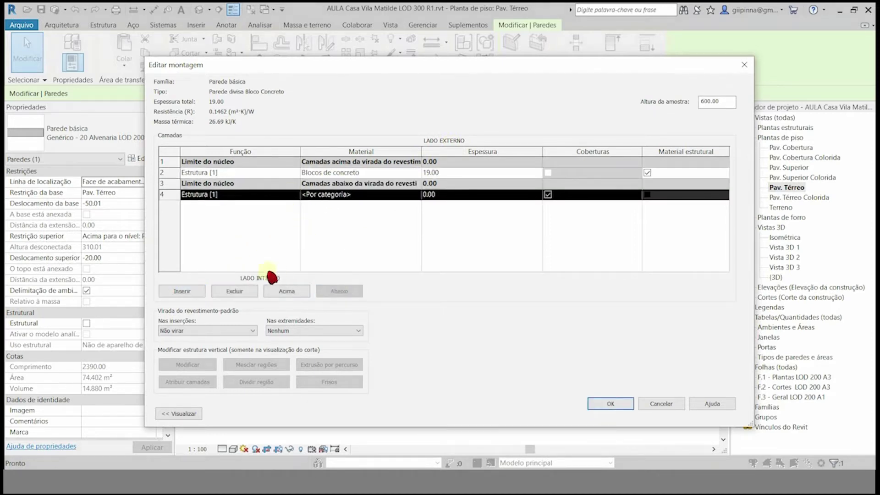
# Step: Set the new interior layer's function to Acabamento 1 [4] and its thickness to 0.3
pyautogui.click(287, 196)
pyautogui.click(294, 194)
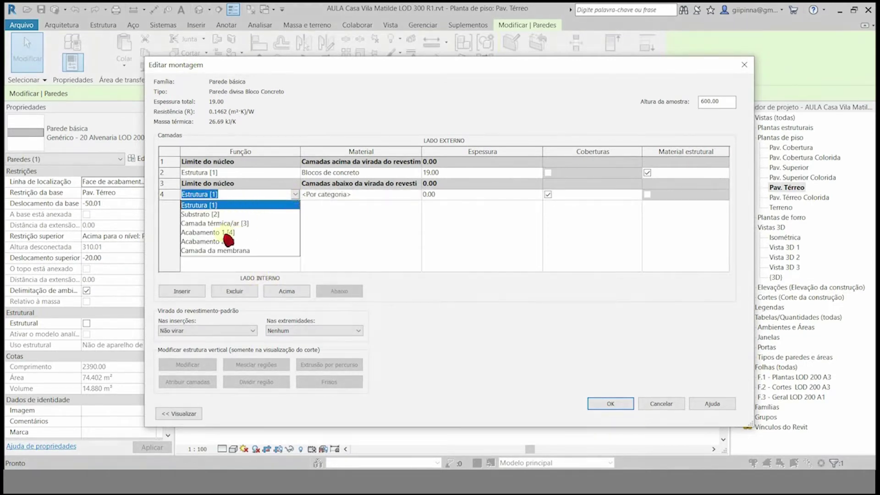
pyautogui.click(216, 233)
pyautogui.click(444, 195)
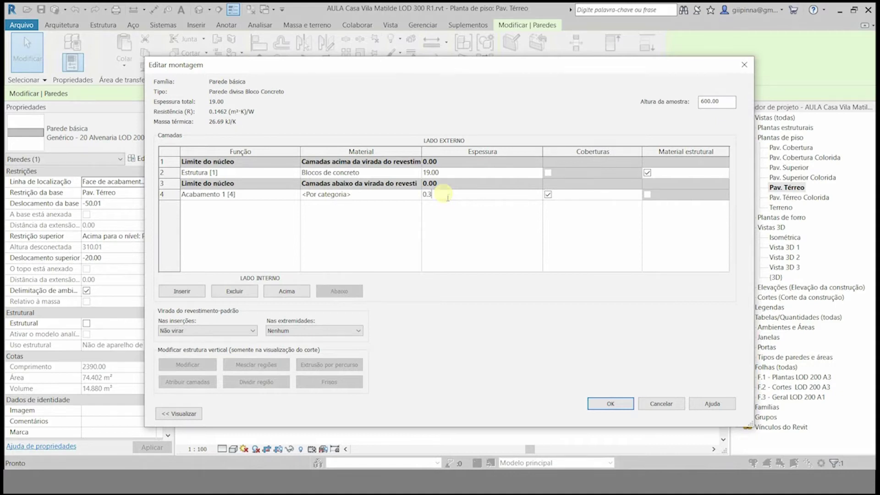
pyautogui.write('0.3')
# Step: Search the materials for "resina" for the finish layer and add Resina epóxi from the library to the project materials
pyautogui.click(376, 197)
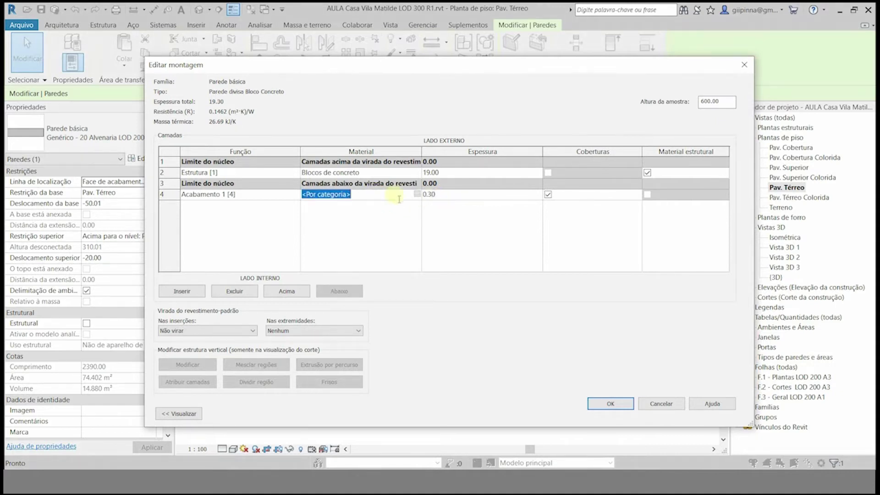
pyautogui.click(416, 194)
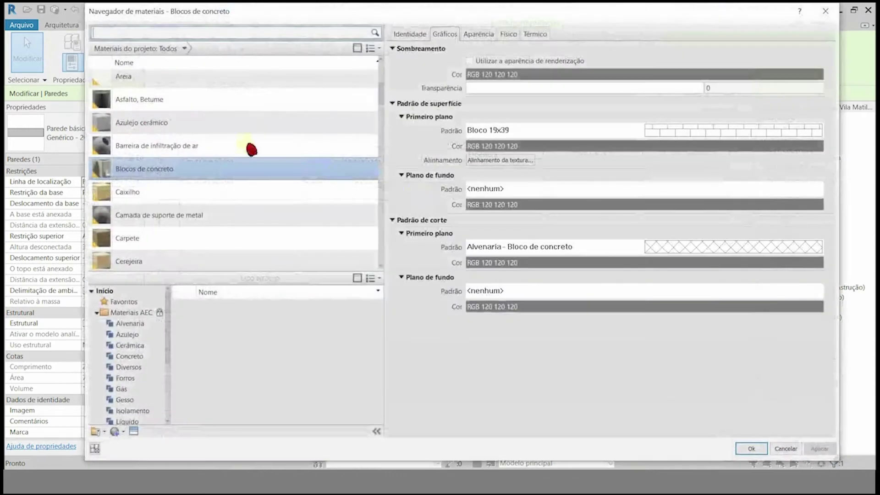
pyautogui.click(188, 32)
pyautogui.write('resina')
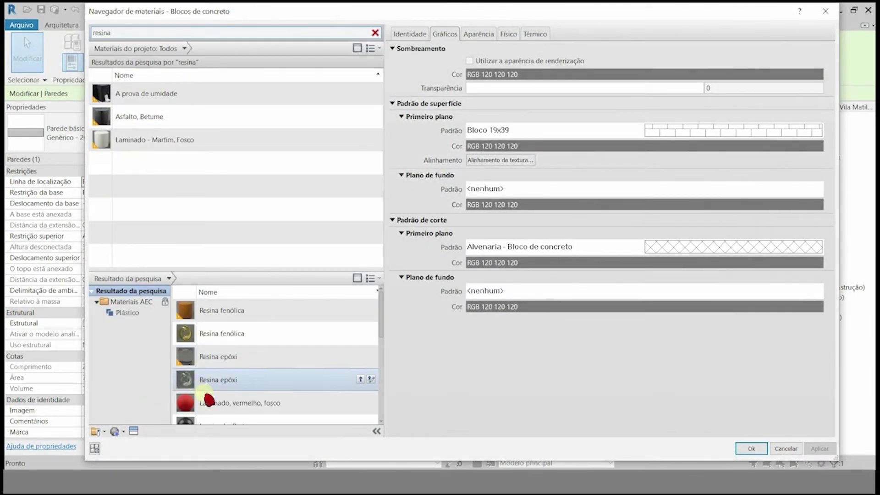
pyautogui.moveTo(384, 342); pyautogui.dragTo(380, 308)
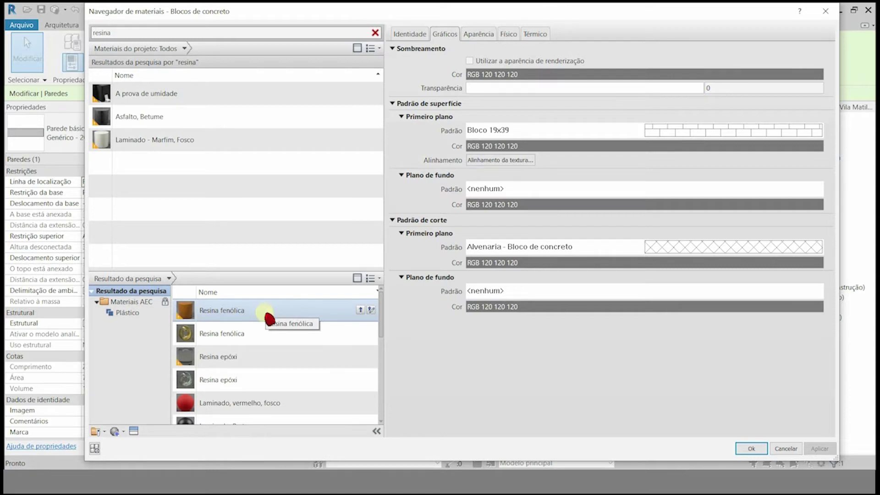
pyautogui.rightClick(317, 385)
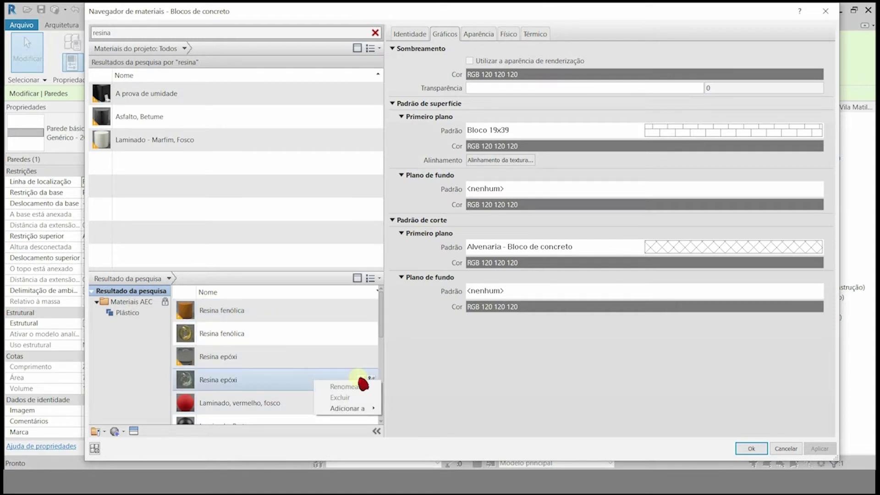
pyautogui.click(312, 376)
# Step: Rename the added epoxy resin material as Resina
pyautogui.rightClick(131, 165)
pyautogui.click(146, 188)
pyautogui.click(166, 162)
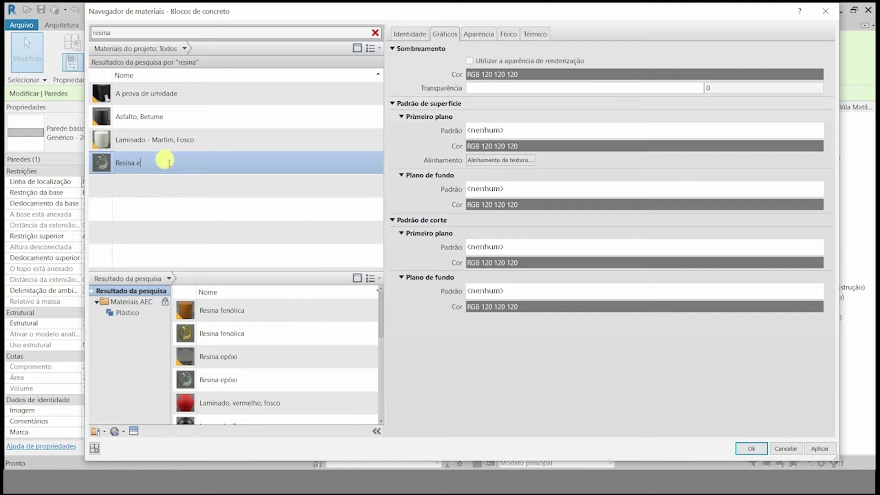
pyautogui.click(170, 164)
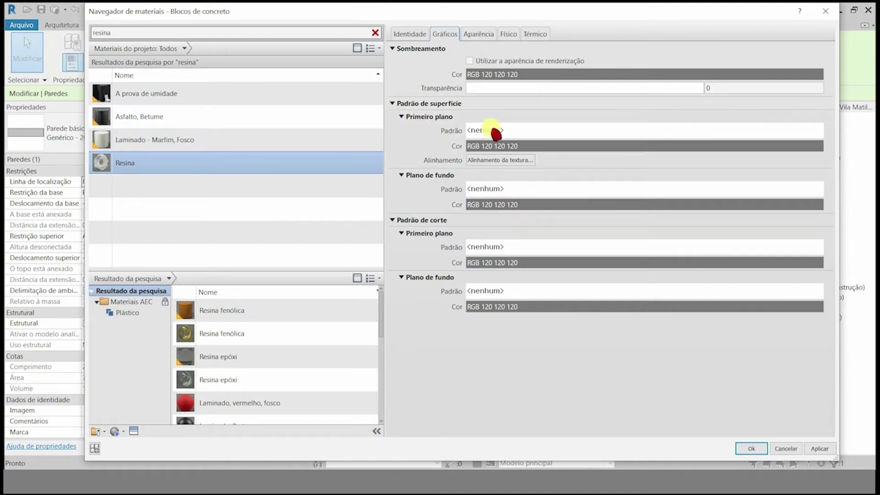
# Step: Set the foreground surface pattern of Resina to the model pattern Bloco 19x39
pyautogui.click(496, 133)
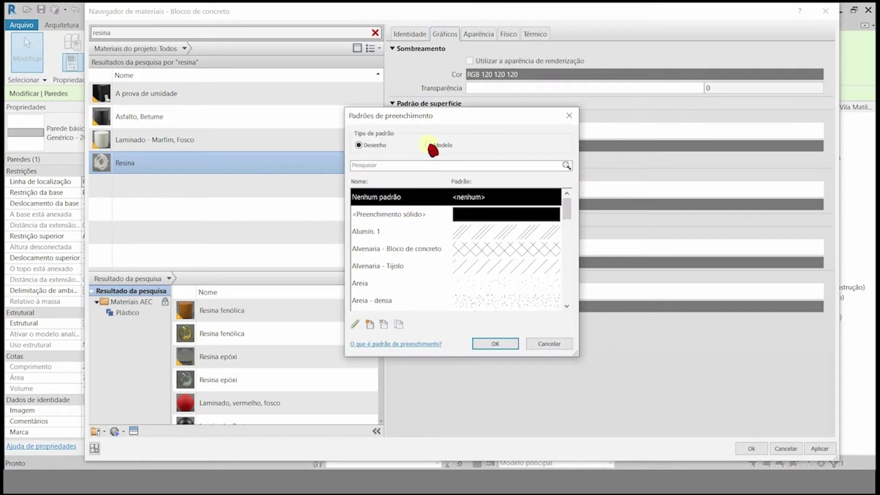
pyautogui.click(430, 145)
pyautogui.moveTo(567, 212); pyautogui.dragTo(566, 232)
pyautogui.click(381, 267)
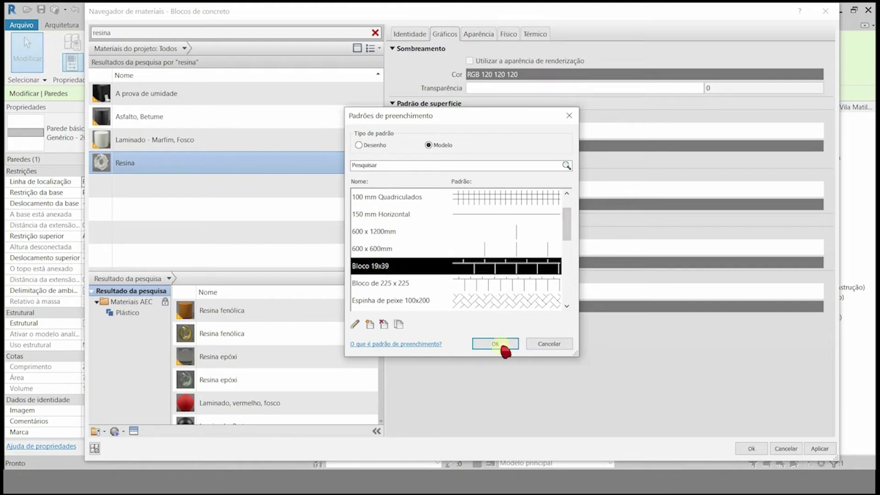
pyautogui.click(492, 346)
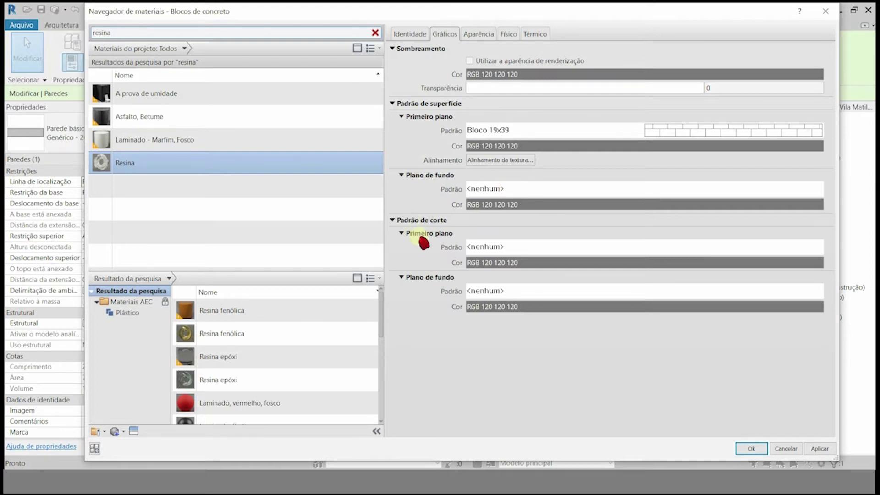
# Step: Set the foreground cut pattern colour of Resina to RGB 000-255-064, assign it to the finish layer and save the wall type
pyautogui.click(487, 266)
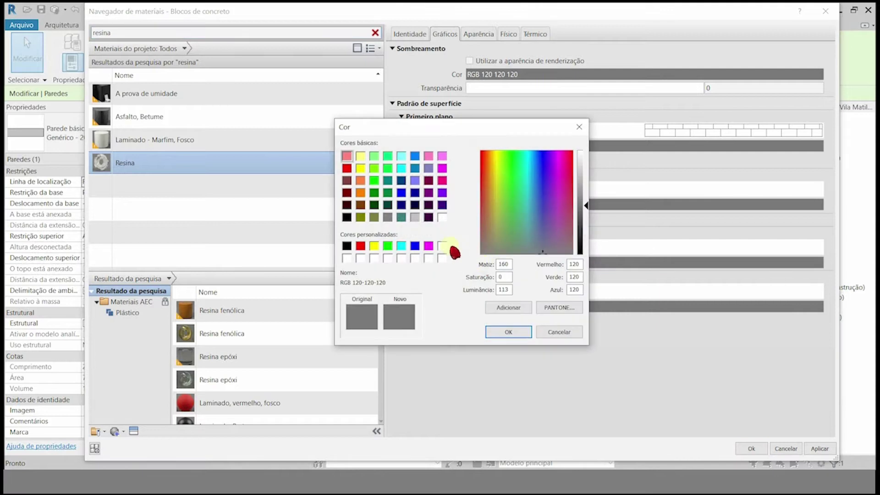
pyautogui.click(388, 168)
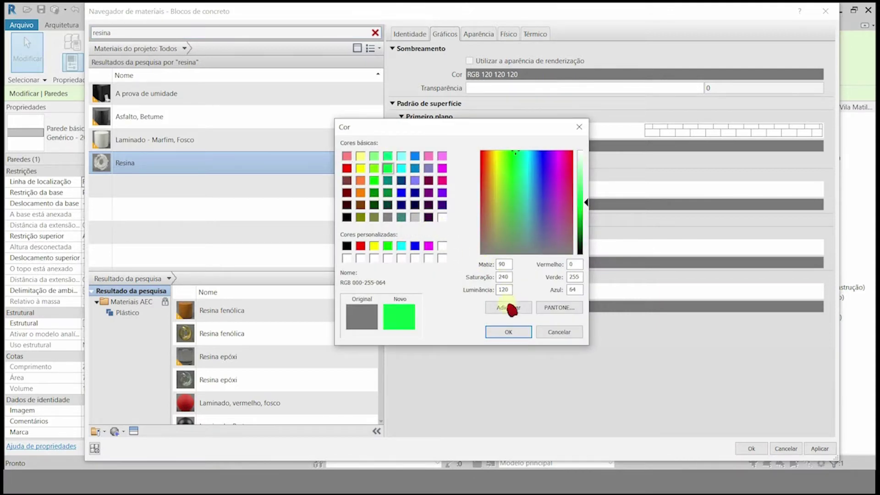
pyautogui.click(509, 332)
pyautogui.click(752, 448)
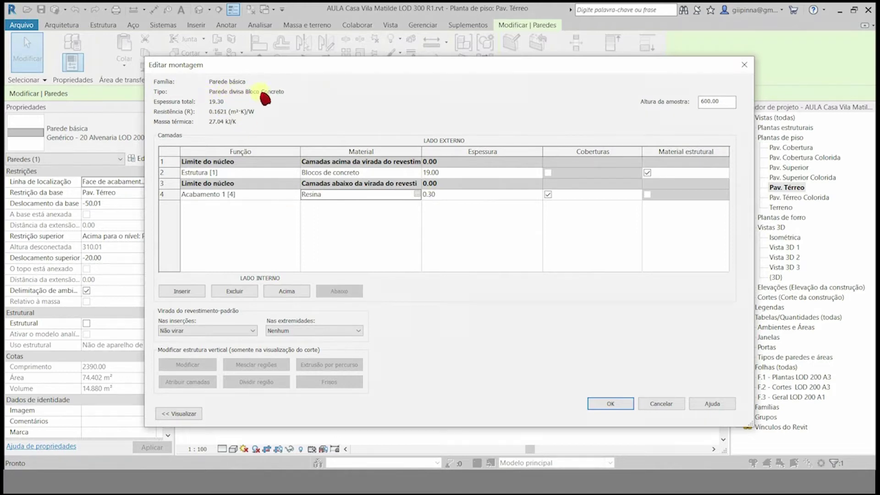
pyautogui.click(620, 403)
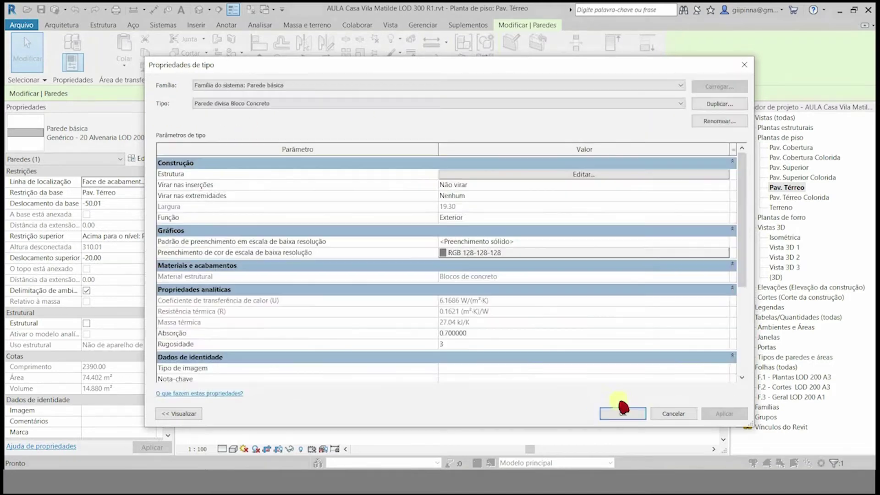
pyautogui.click(640, 413)
pyautogui.click(362, 418)
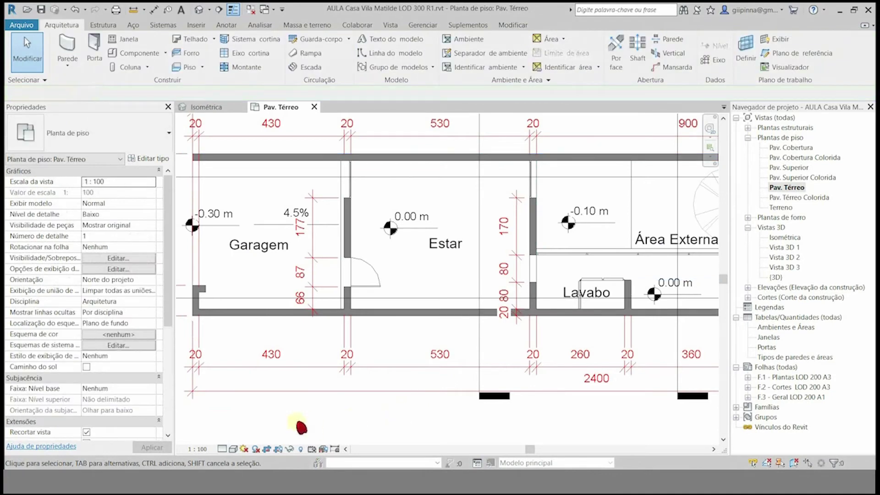
# Step: Set the detail level of the Pav. Térreo floor plan to Médio
pyautogui.scroll(-2, 544, 315)
pyautogui.scroll(4, 285, 197)
pyautogui.scroll(2, 278, 197)
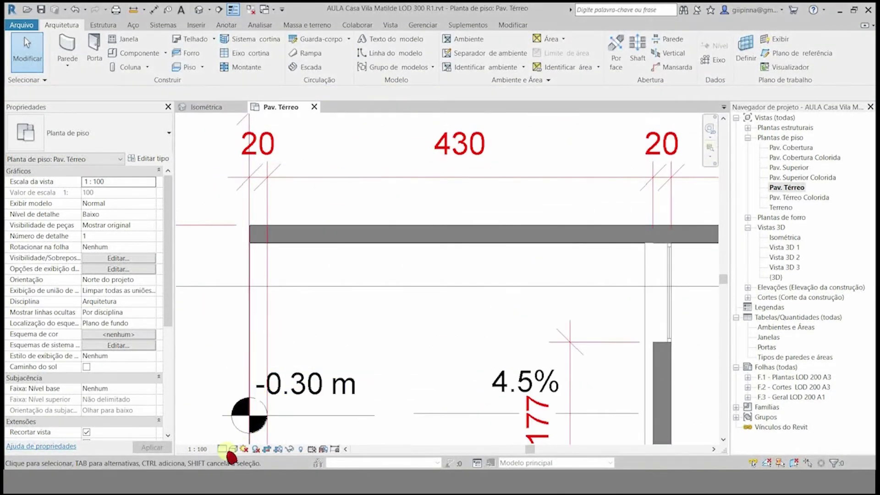
pyautogui.click(224, 449)
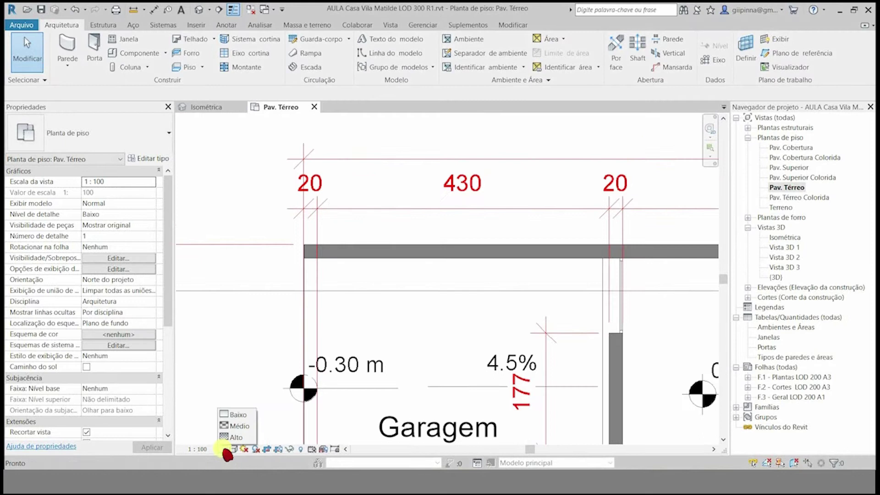
pyautogui.click(247, 427)
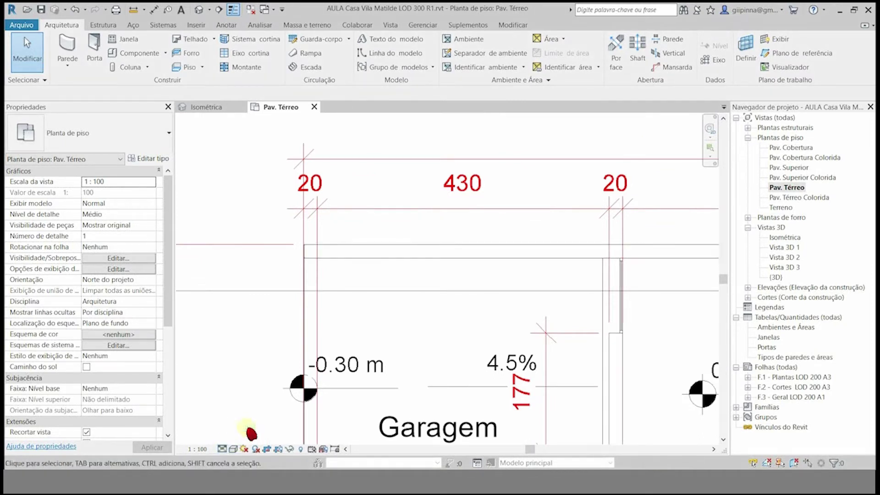
# Step: Switch off the thin lines display in the Pav. Térreo floor plan
pyautogui.click(232, 10)
pyautogui.click(231, 10)
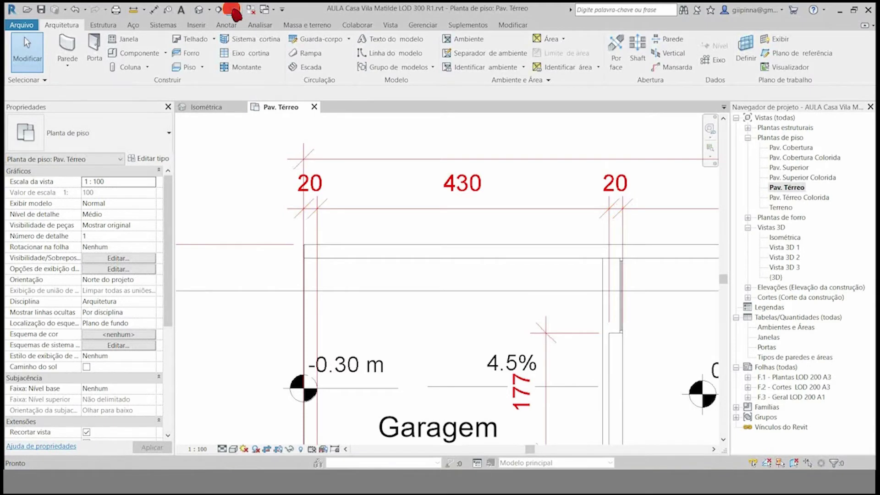
pyautogui.click(232, 10)
pyautogui.scroll(-2, 226, 252)
pyautogui.scroll(-2, 330, 251)
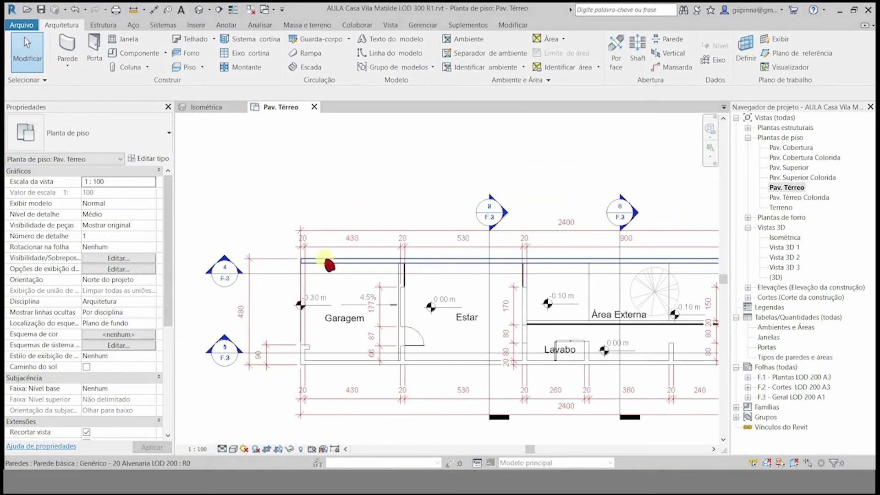
# Step: Set the upper boundary wall's location line to Face de acabamento: Externa and change its type to Parede divisa Bloco Concreto
pyautogui.click(321, 261)
pyautogui.scroll(3, 304, 261)
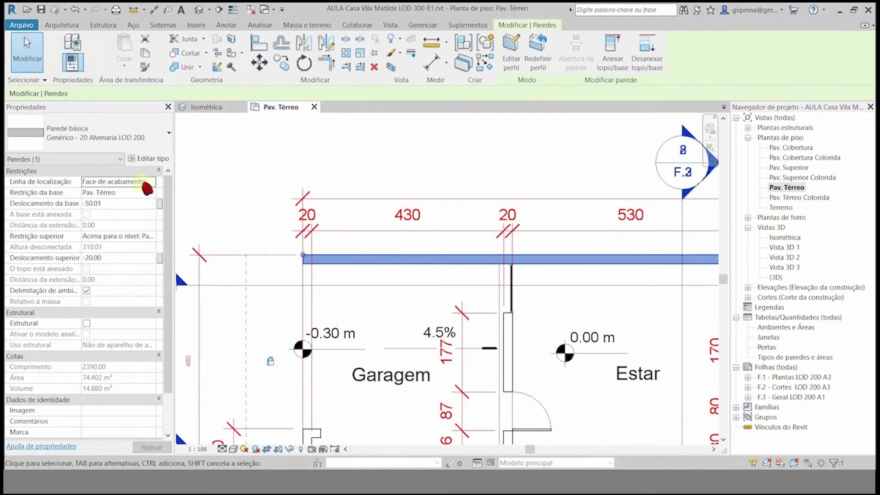
pyautogui.scroll(-3, 302, 268)
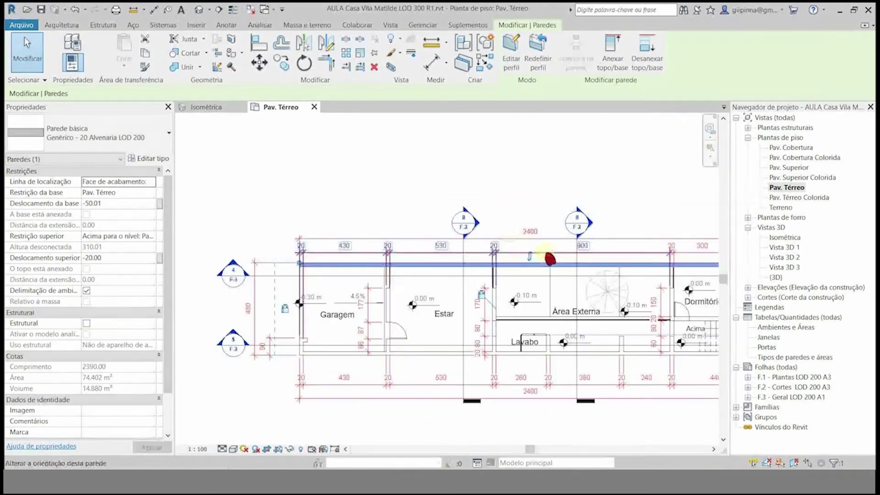
pyautogui.click(156, 182)
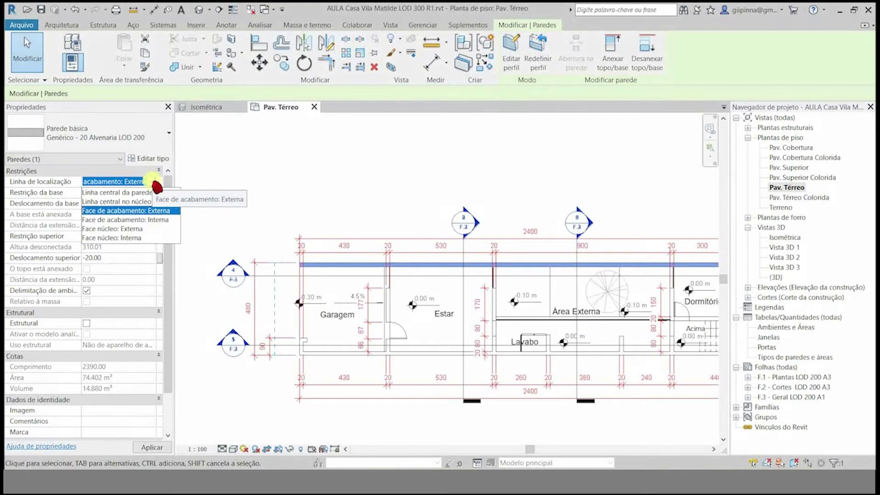
pyautogui.click(155, 212)
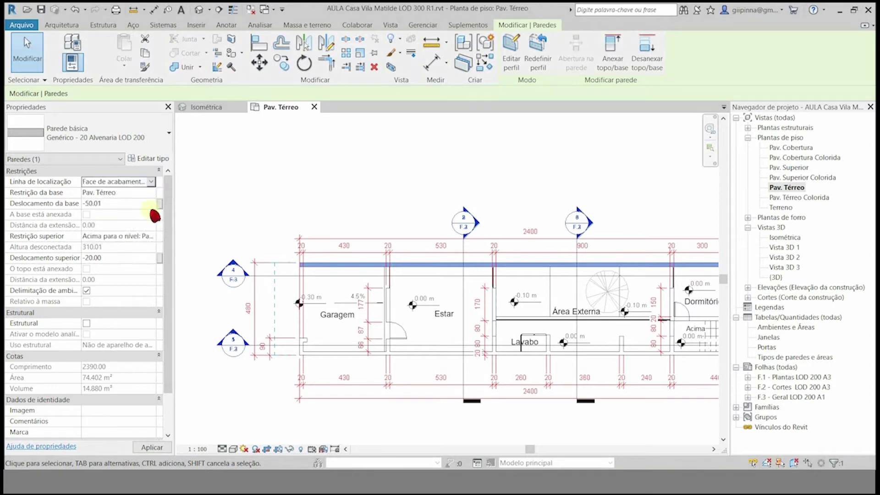
pyautogui.click(170, 137)
pyautogui.moveTo(188, 259); pyautogui.dragTo(184, 276)
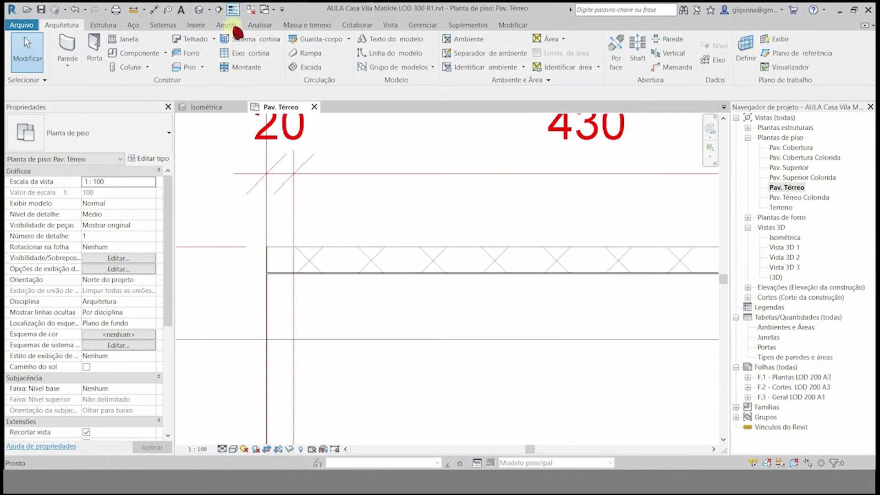
# Step: Switch the thin lines display on and set the foreground cut pattern of Resina to <Preenchimento sólido>
pyautogui.click(233, 10)
pyautogui.scroll(2, 312, 269)
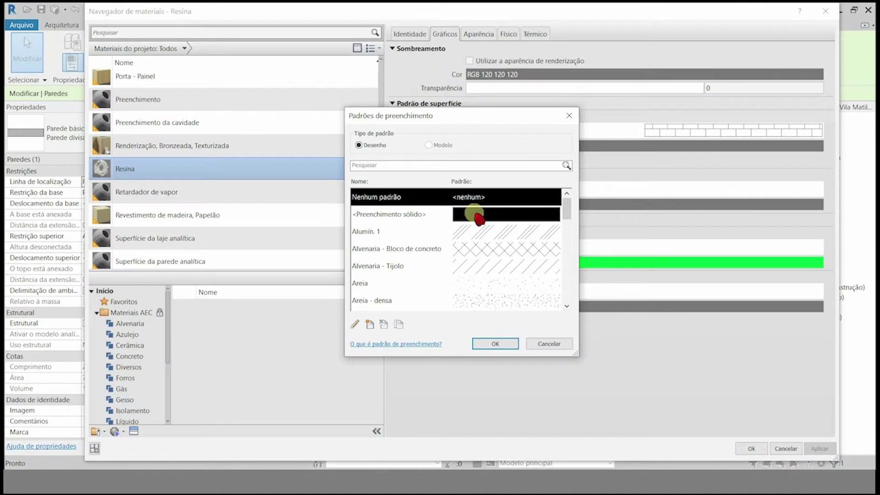
pyautogui.click(479, 219)
pyautogui.click(495, 343)
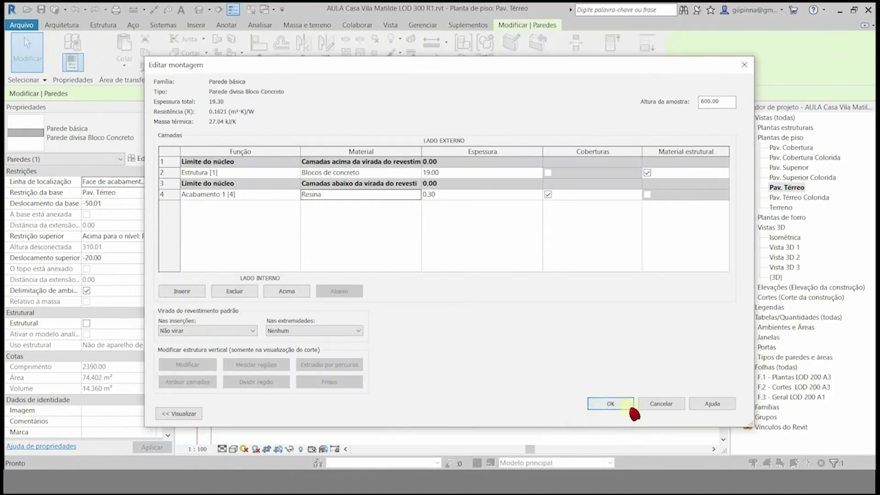
pyautogui.click(611, 453)
# Step: Select the upper boundary wall and check its orientation and the finish layer on its interior face
pyautogui.scroll(-6, 243, 274)
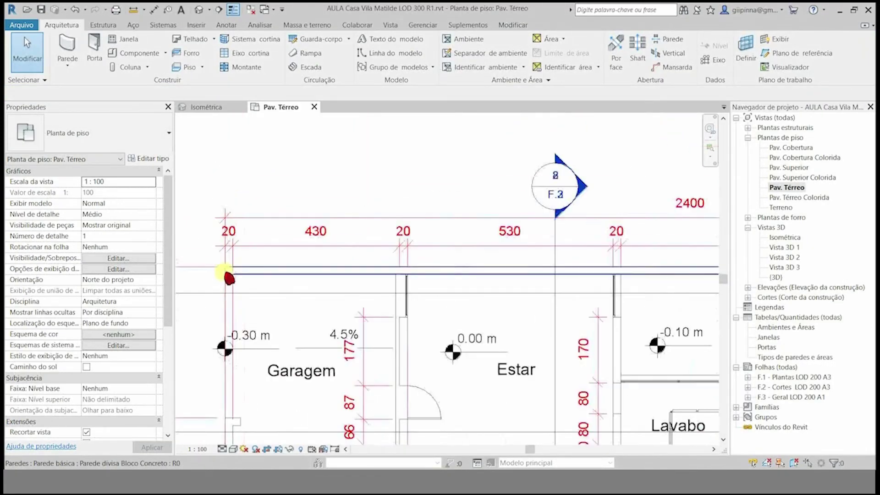
pyautogui.click(452, 266)
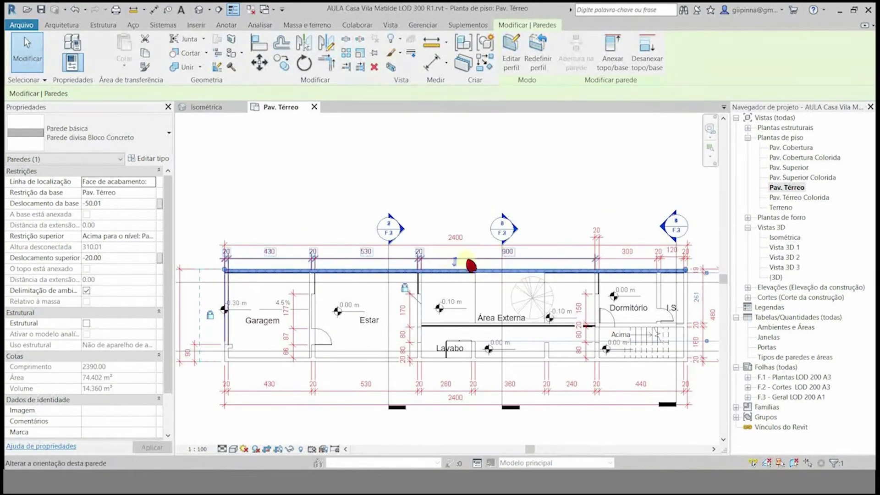
pyautogui.scroll(2, 260, 277)
pyautogui.scroll(6, 260, 277)
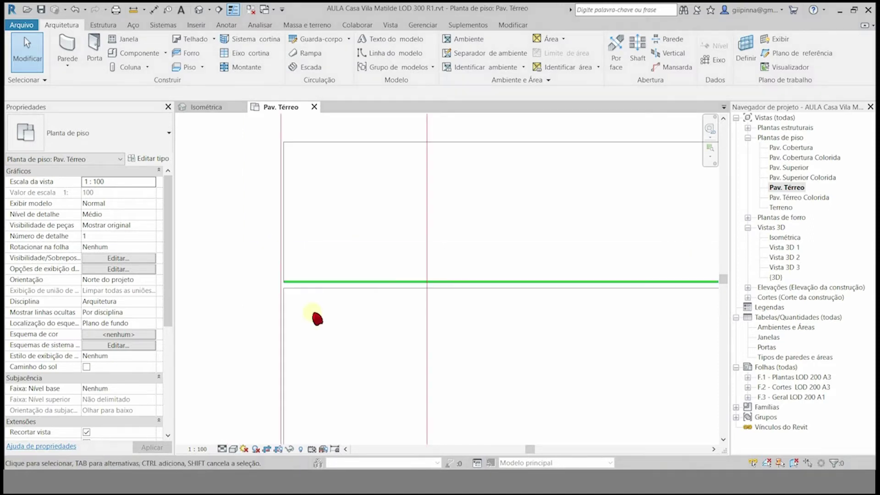
# Step: Examine the gap between the upper boundary wall's resin finish and the edge of the adjoining Genérico 20 cm floor
pyautogui.click(320, 290)
pyautogui.scroll(4, 321, 290)
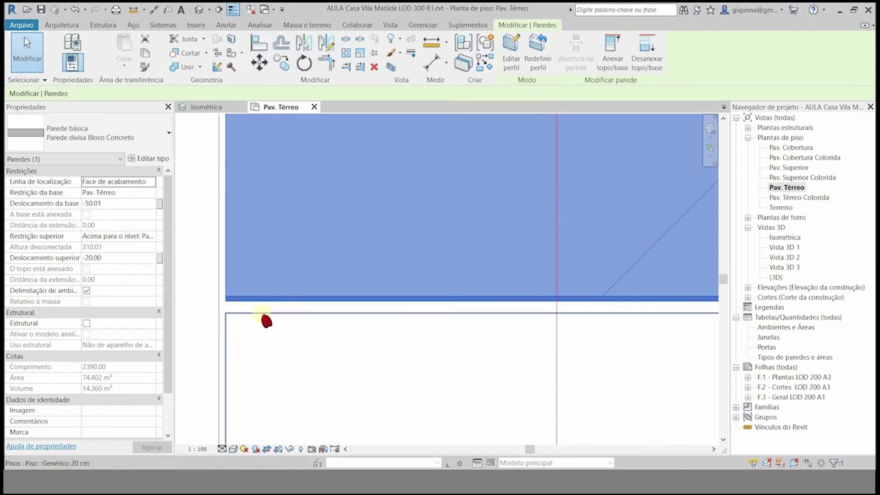
pyautogui.click(240, 316)
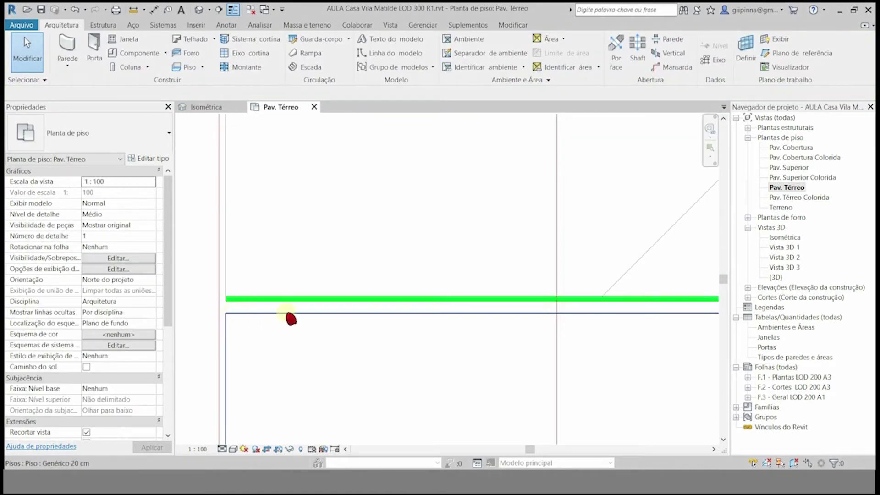
pyautogui.click(306, 317)
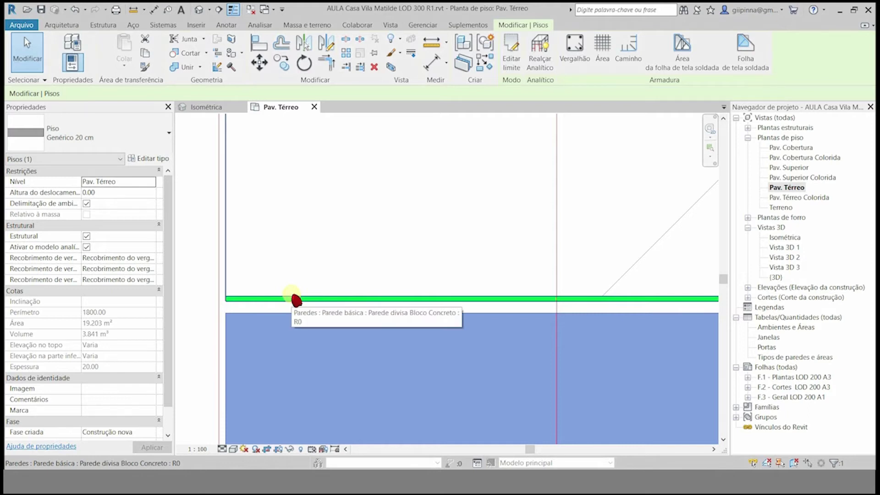
pyautogui.scroll(-2, 284, 284)
pyautogui.scroll(2, 257, 275)
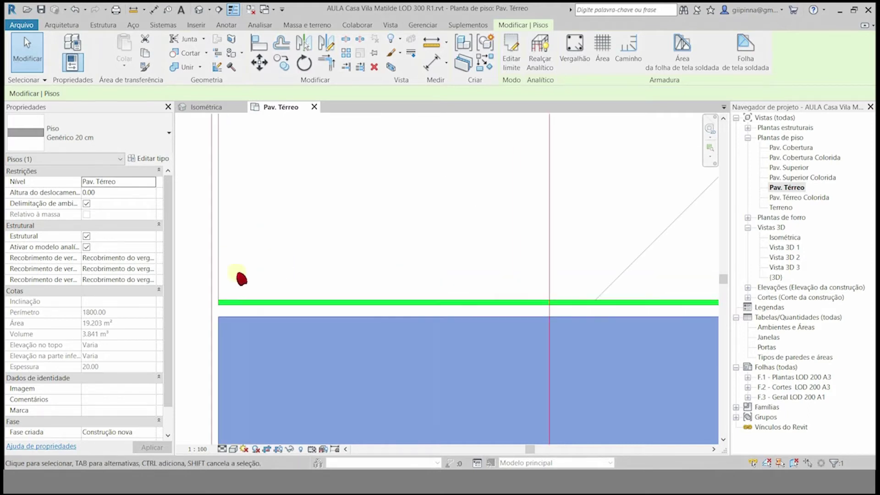
pyautogui.click(196, 273)
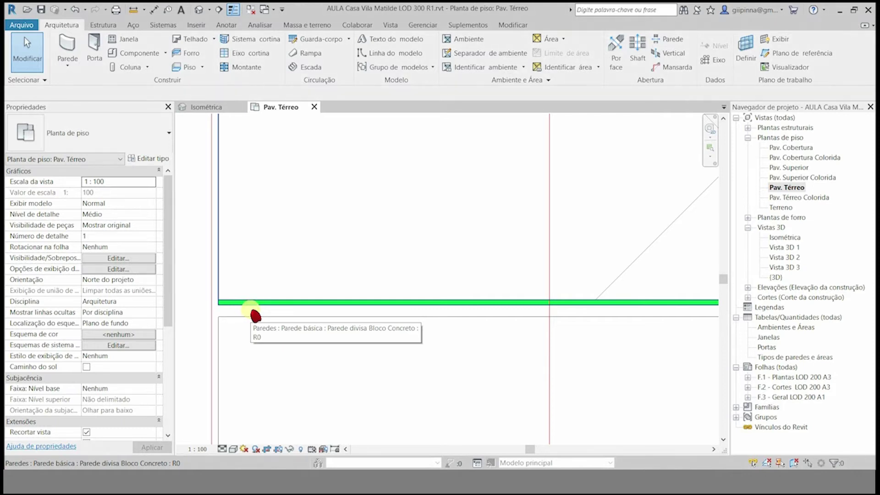
# Step: Edit the Genérico 20 cm floor's boundary, moving its upper edge to the concrete block face of the upper boundary wall, and finish the sketch
pyautogui.scroll(2, 220, 314)
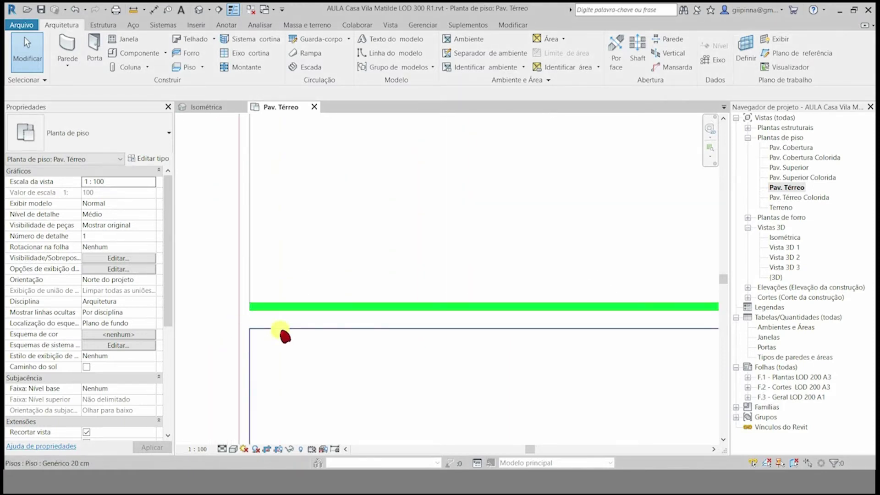
pyautogui.doubleClick(285, 336)
pyautogui.scroll(1, 275, 334)
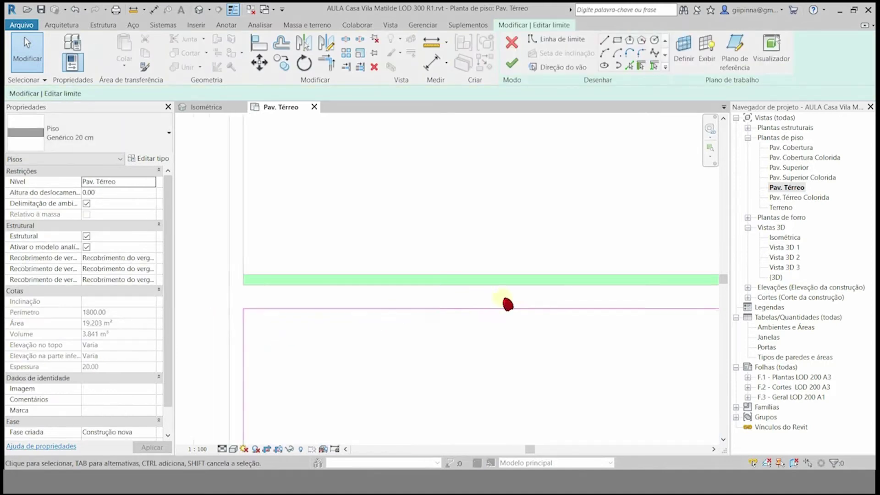
pyautogui.scroll(-1, 508, 304)
pyautogui.click(403, 310)
pyautogui.moveTo(325, 307); pyautogui.dragTo(328, 284)
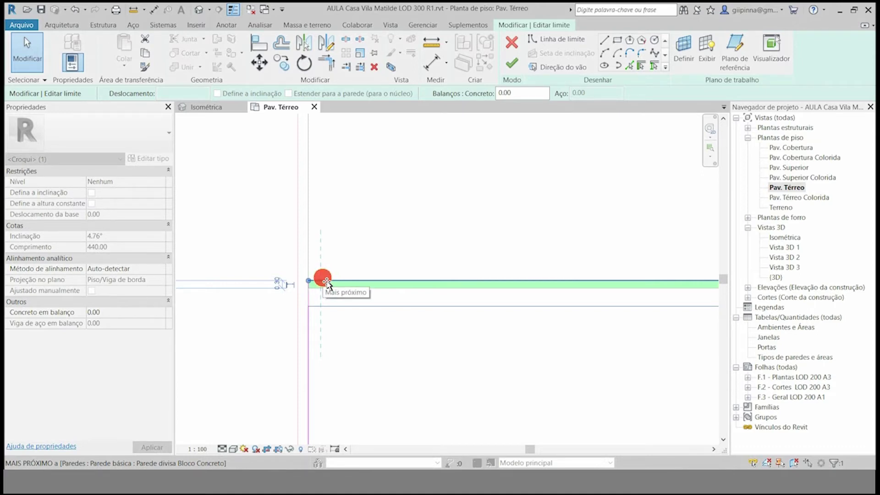
pyautogui.moveTo(327, 284); pyautogui.dragTo(327, 284)
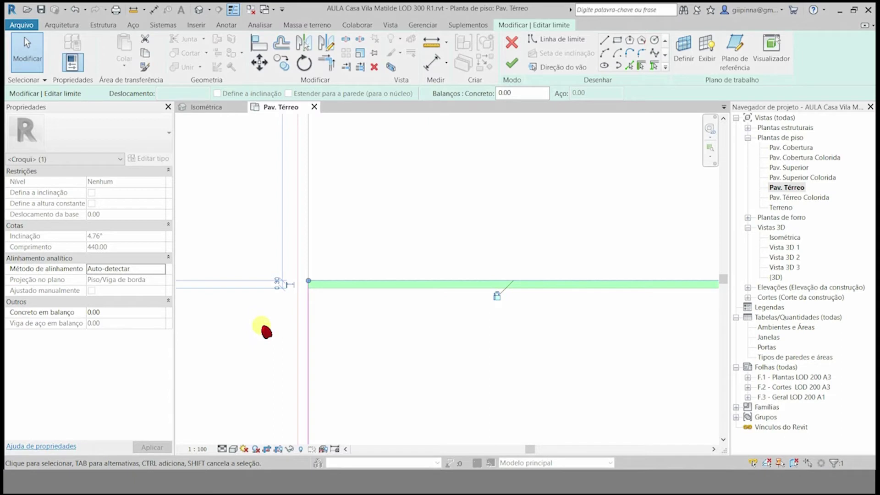
pyautogui.click(512, 62)
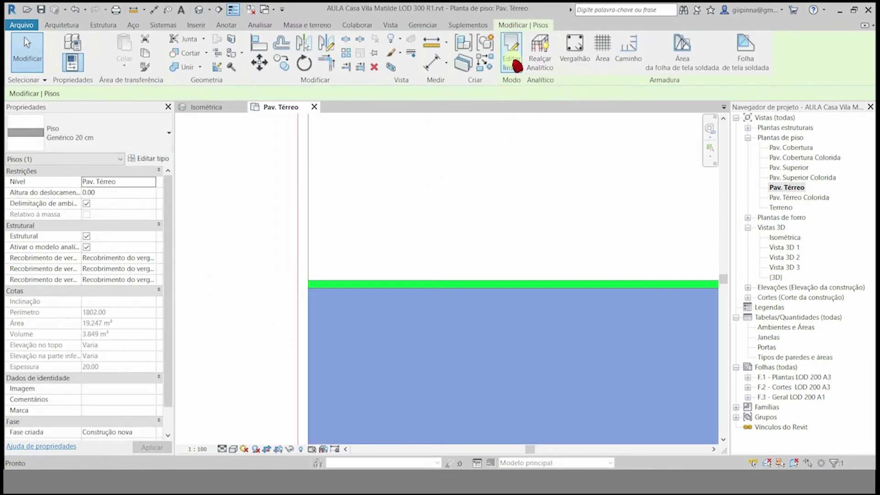
pyautogui.click(223, 279)
# Step: Examine the upper boundary wall's junctions and the surrounding dimensions from the garage to the I.S. end
pyautogui.scroll(8, 223, 278)
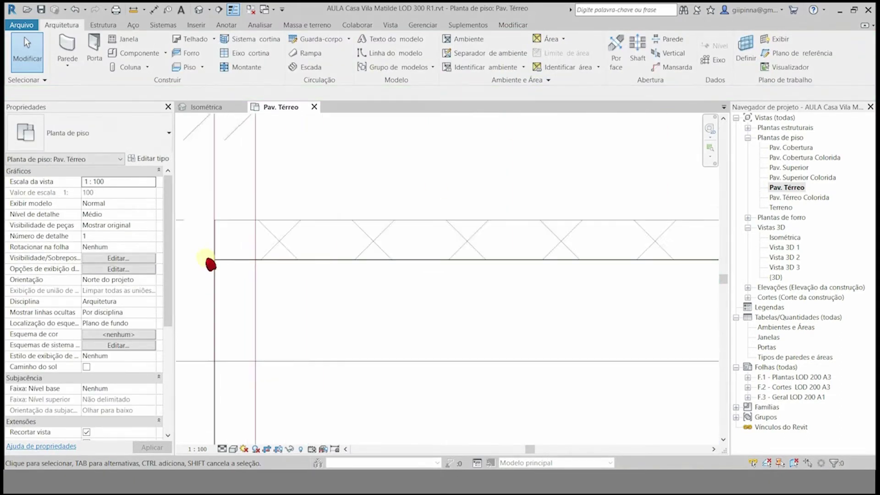
pyautogui.scroll(5, 621, 265)
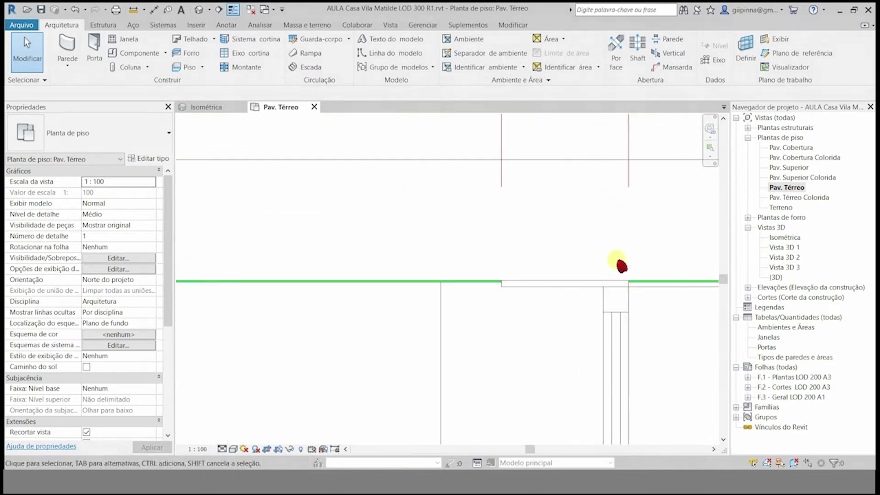
pyautogui.scroll(-10, 621, 265)
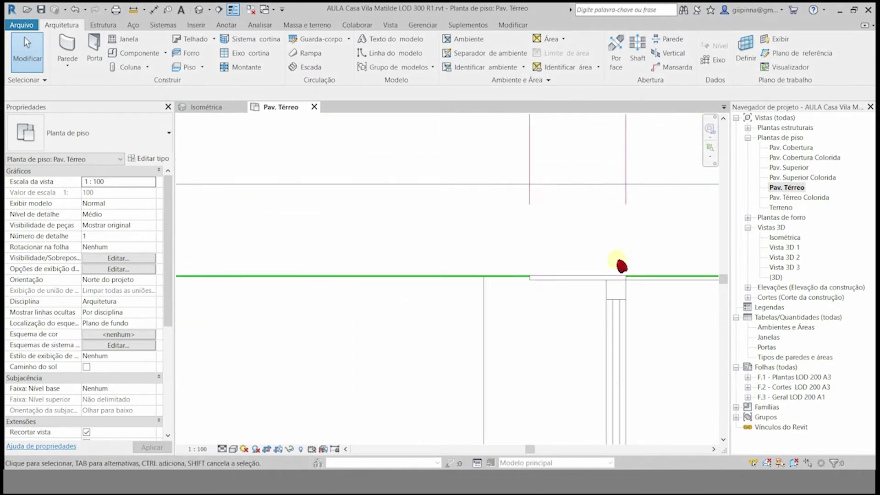
pyautogui.scroll(10, 362, 303)
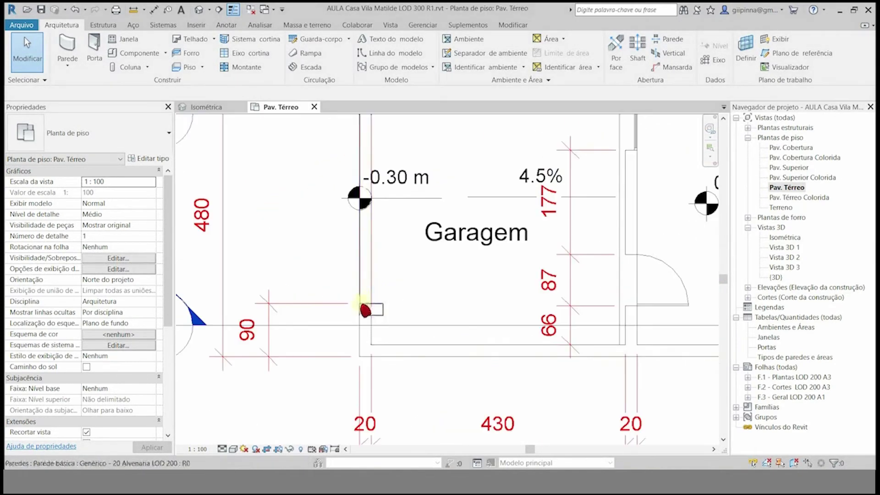
pyautogui.scroll(-10, 362, 326)
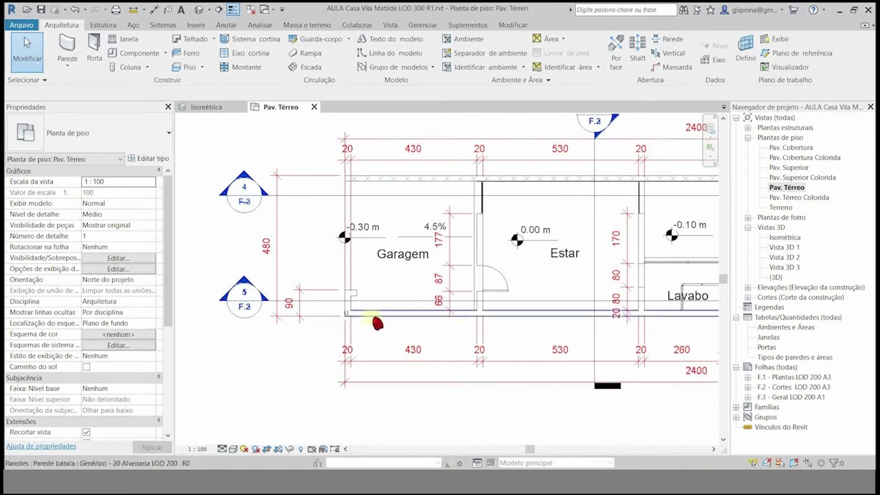
pyautogui.scroll(-5, 264, 241)
pyautogui.scroll(8, 584, 199)
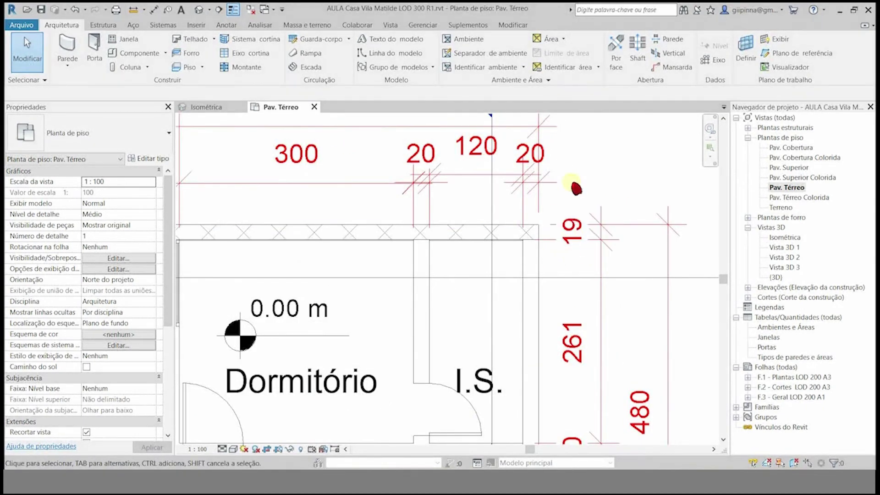
# Step: Set the rounding of the project's linear units to 1 decimal place in centimetres
pyautogui.press('u')
pyautogui.press('n')
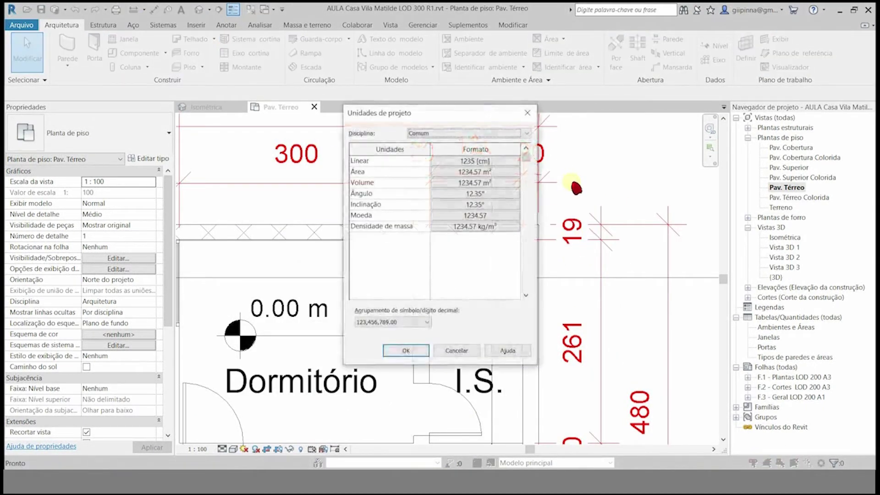
pyautogui.click(461, 161)
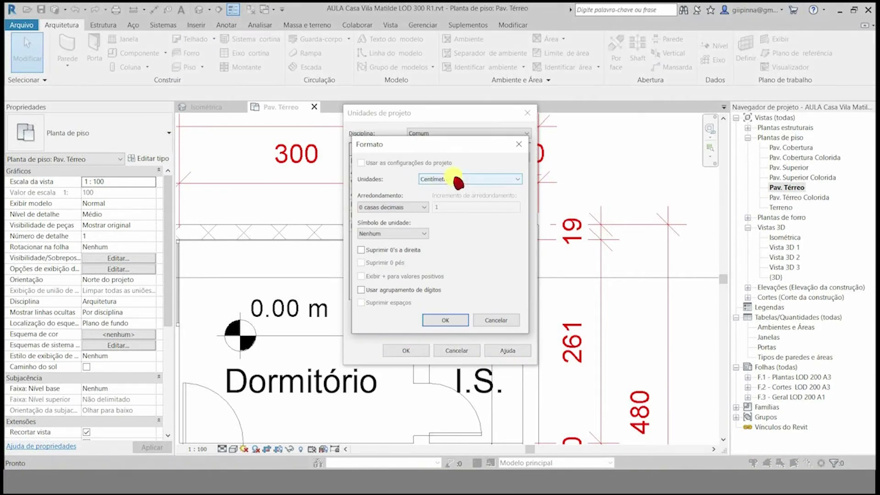
pyautogui.click(425, 207)
pyautogui.click(378, 246)
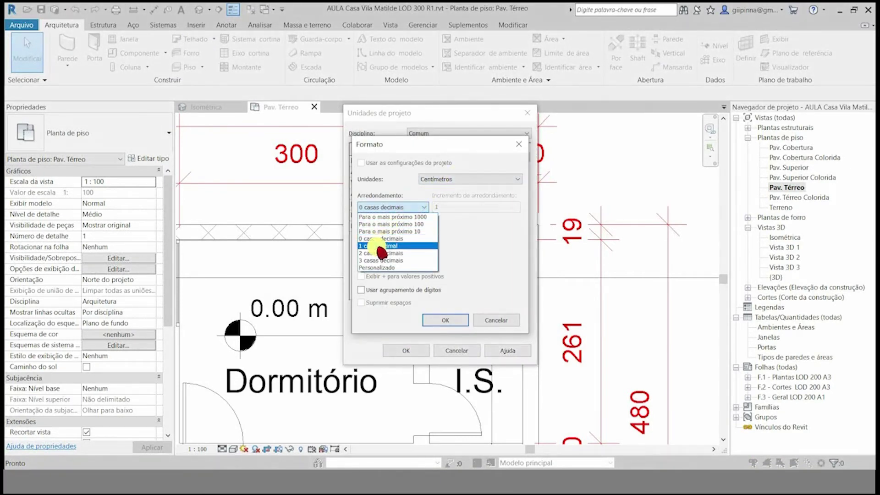
pyautogui.click(441, 320)
pyautogui.click(406, 351)
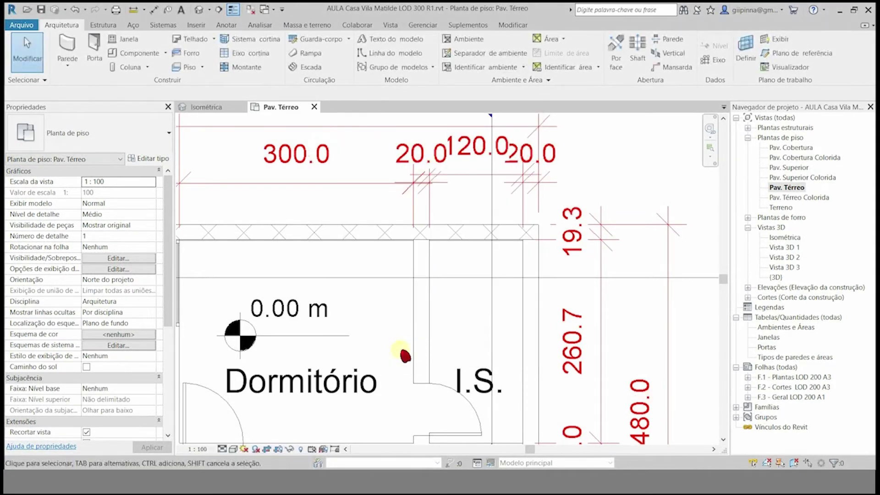
# Step: Turn on suppression of trailing zeros for the project's linear units
pyautogui.click(574, 237)
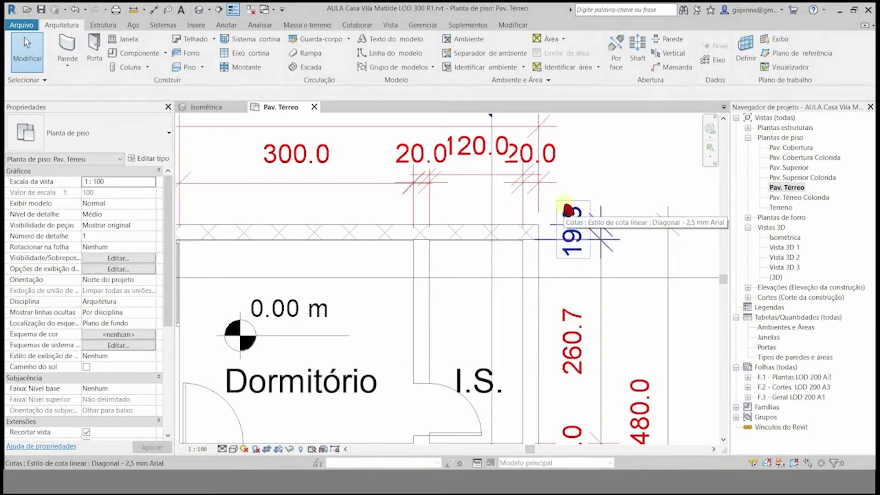
pyautogui.click(514, 161)
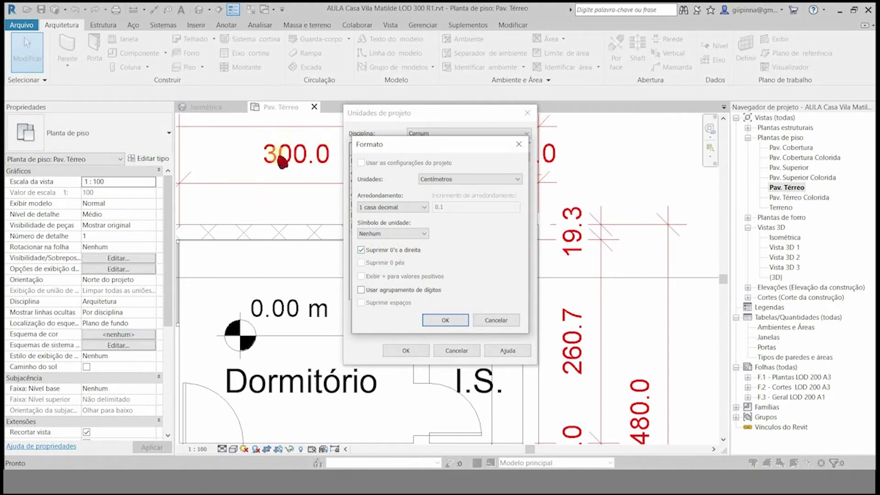
pyautogui.click(445, 320)
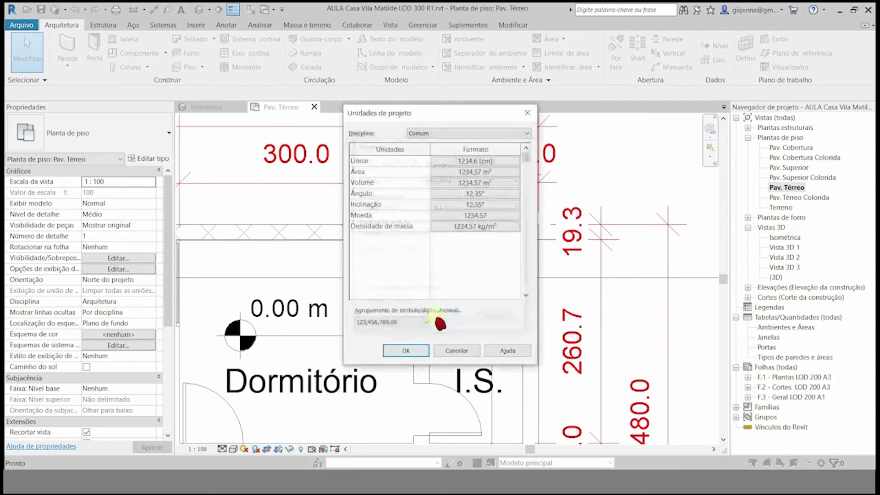
pyautogui.click(405, 350)
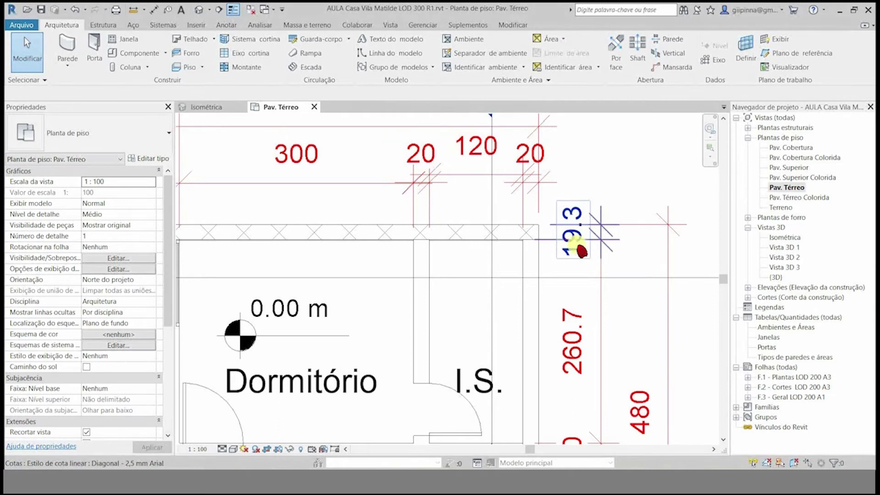
# Step: Check the overall depth dimension beside the I.S. and the extent of the upper boundary wall up to the garage corner
pyautogui.scroll(-3, 612, 149)
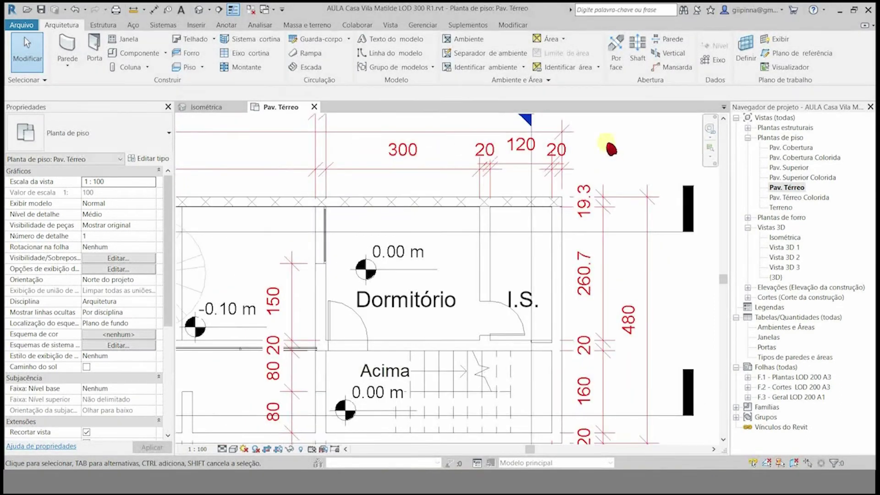
pyautogui.scroll(-1, 600, 153)
pyautogui.click(637, 262)
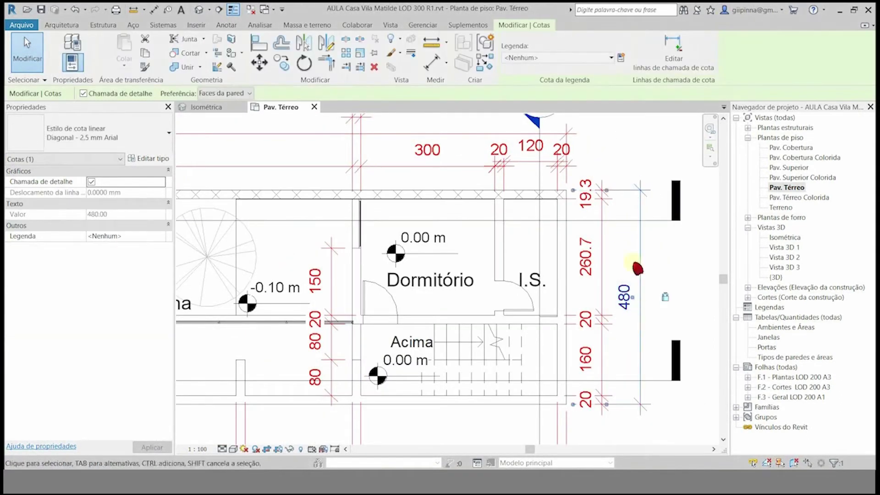
pyautogui.press('Escape')
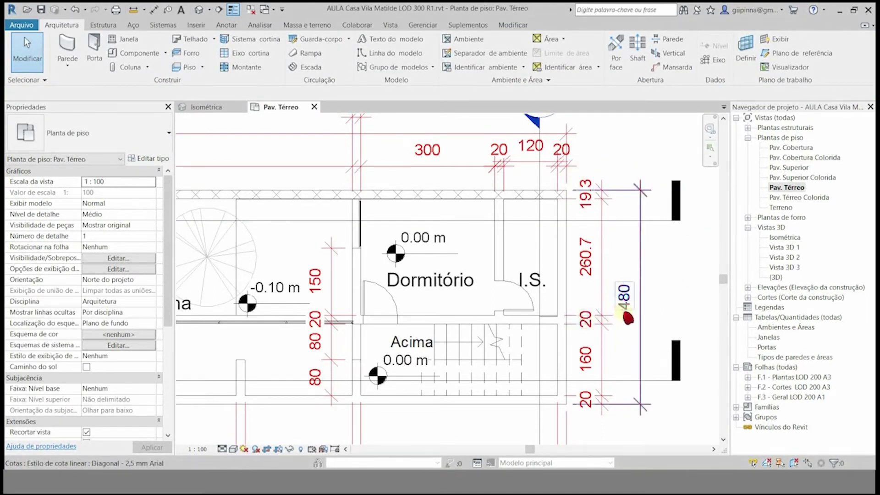
pyautogui.click(448, 196)
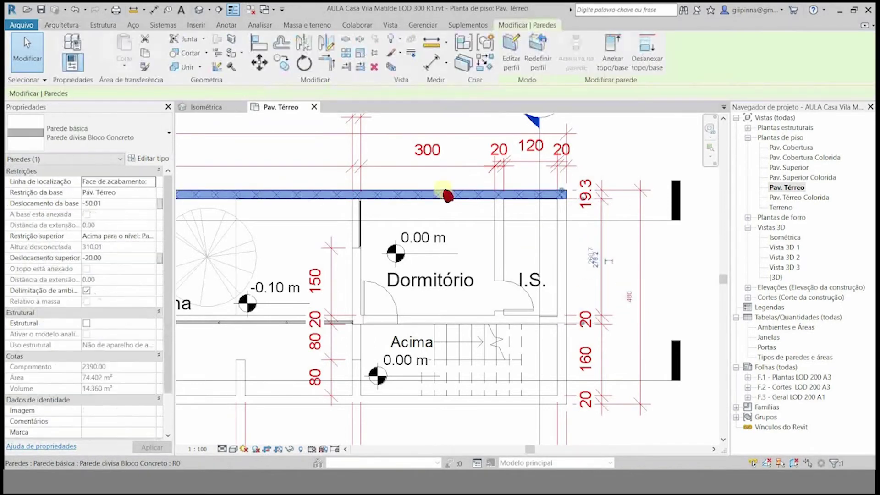
pyautogui.scroll(-4, 673, 269)
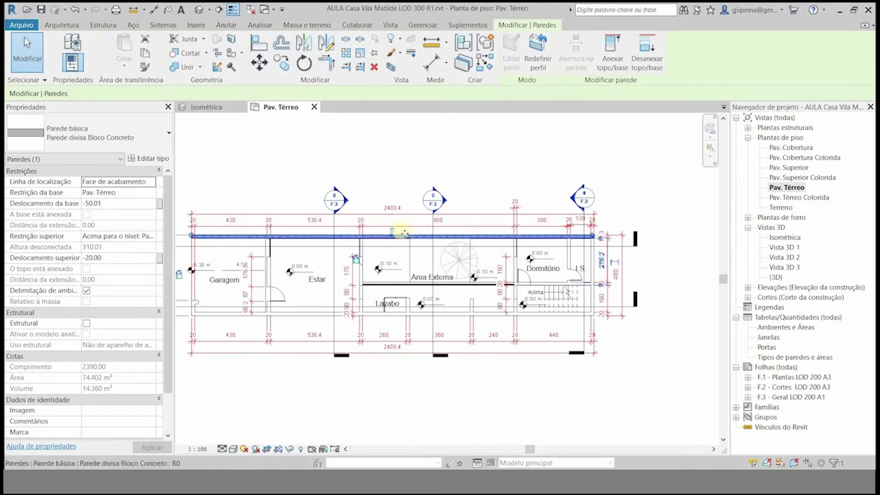
pyautogui.scroll(4, 184, 229)
pyautogui.scroll(3, 183, 229)
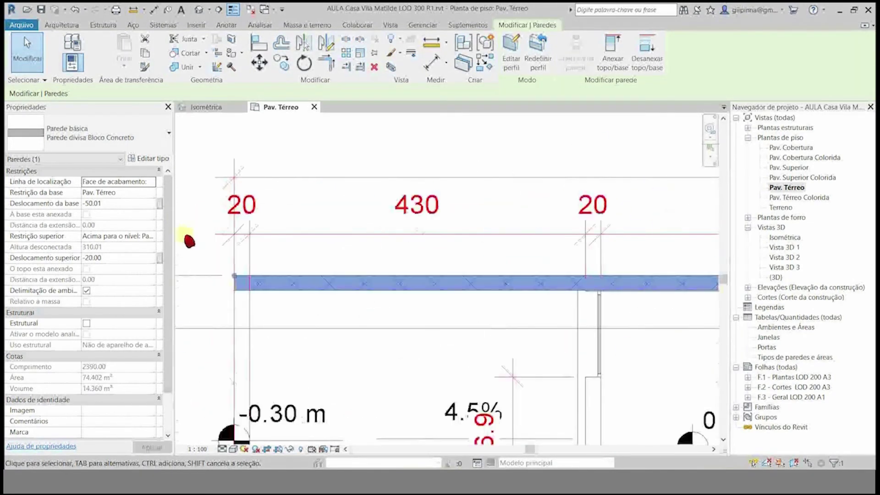
pyautogui.click(236, 255)
pyautogui.click(255, 281)
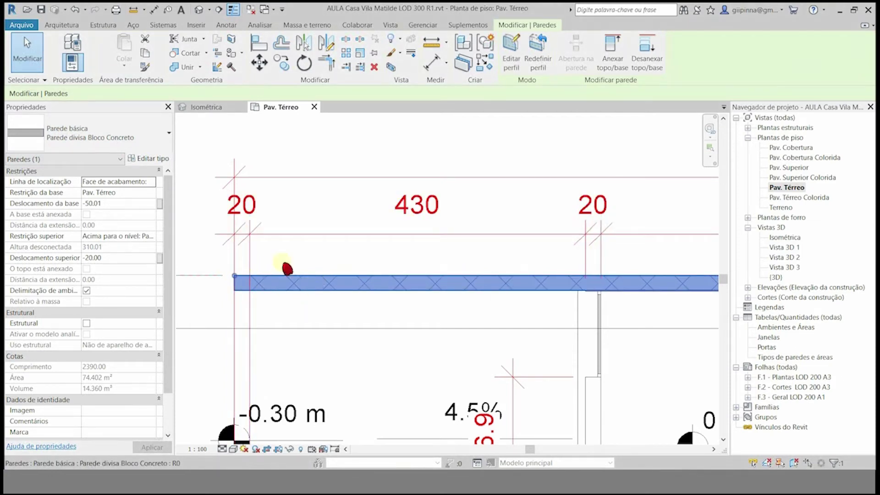
pyautogui.click(288, 154)
# Step: Change the lower boundary wall running the full length of the house to the type Parede divisa Bloco Concreto
pyautogui.scroll(-5, 254, 153)
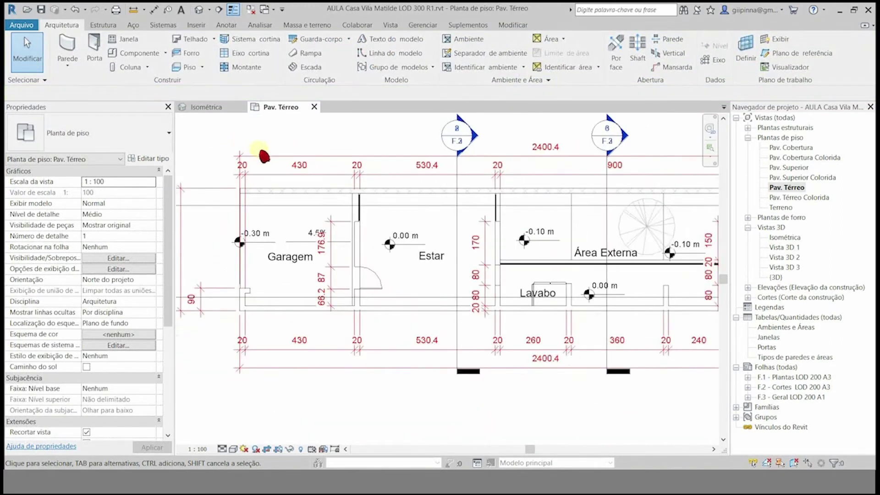
pyautogui.scroll(5, 265, 322)
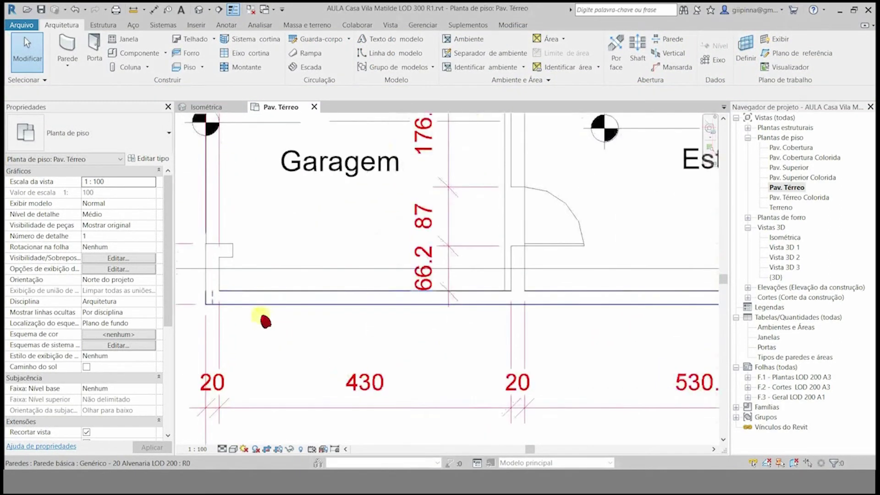
pyautogui.click(272, 298)
pyautogui.scroll(-2, 247, 309)
pyautogui.scroll(-3, 247, 309)
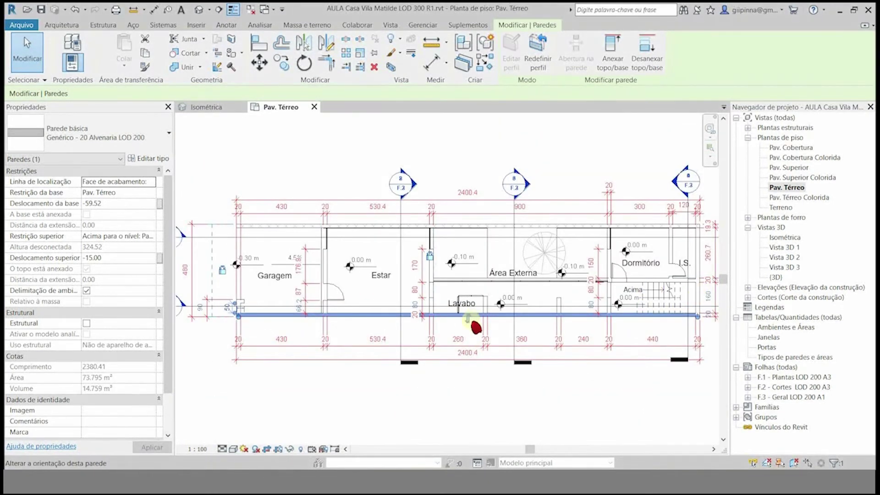
pyautogui.click(131, 181)
pyautogui.click(154, 182)
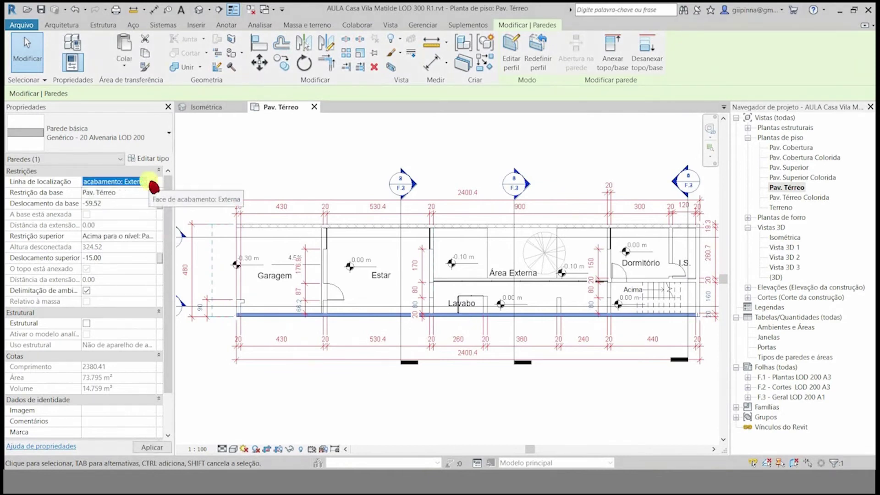
pyautogui.click(141, 146)
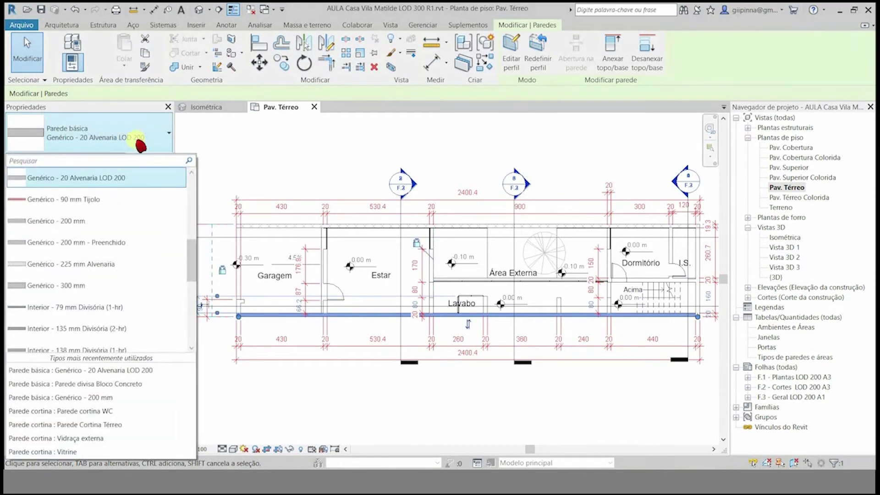
pyautogui.scroll(-4, 114, 242)
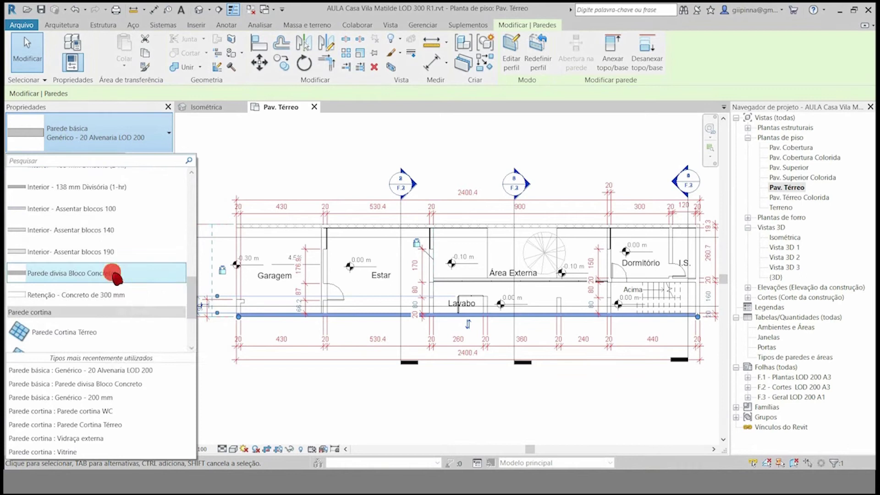
pyautogui.click(114, 274)
# Step: Rename the boundary wall's type as Parede divisa Bloco Concreto LOD 300
pyautogui.click(163, 159)
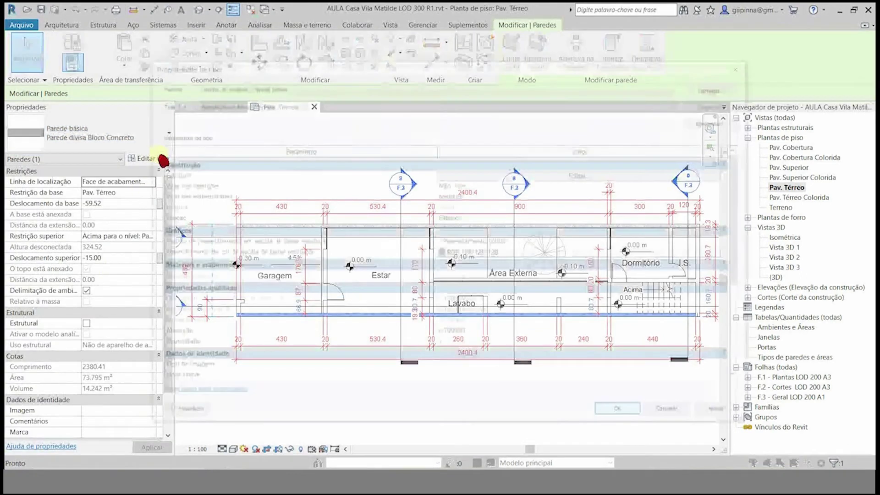
pyautogui.click(720, 121)
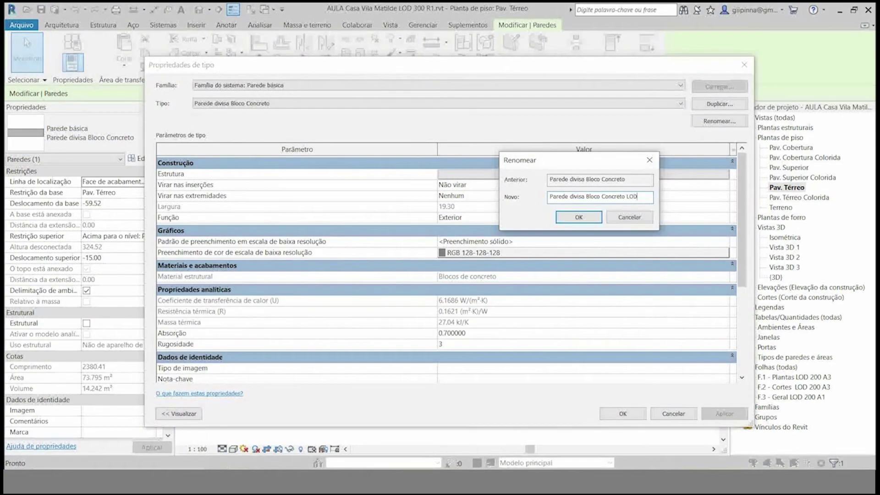
pyautogui.press('Return')
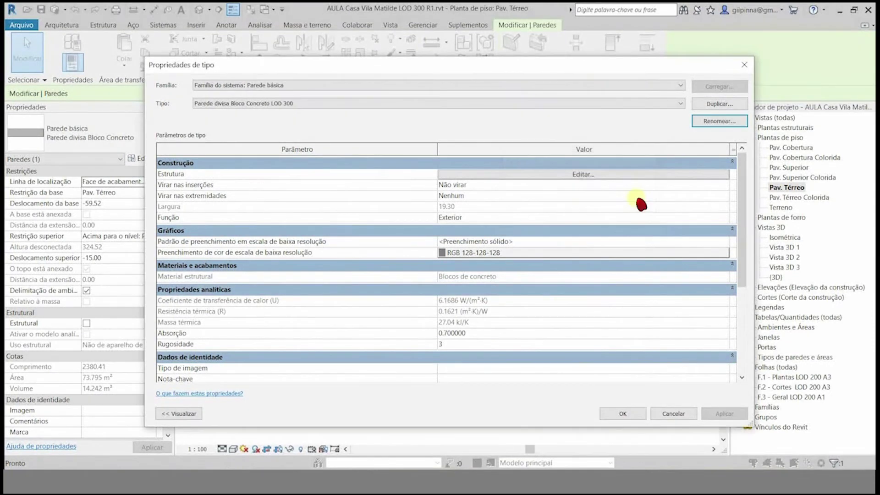
pyautogui.click(622, 413)
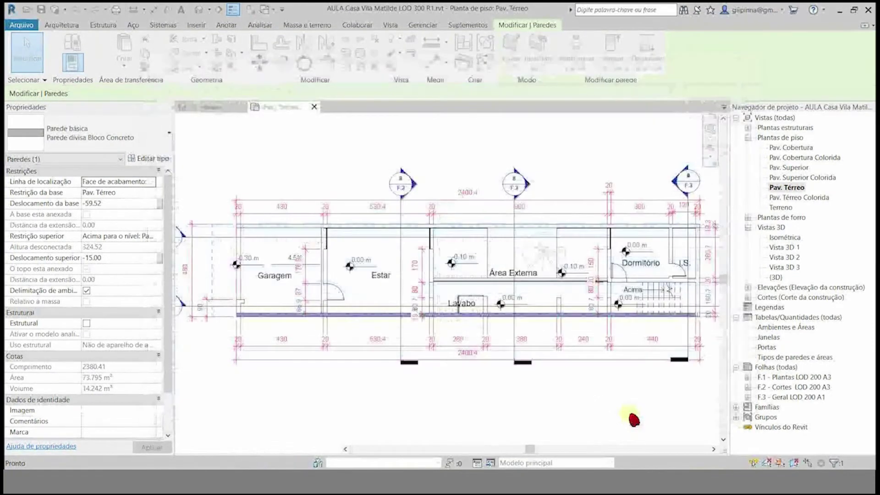
pyautogui.click(367, 384)
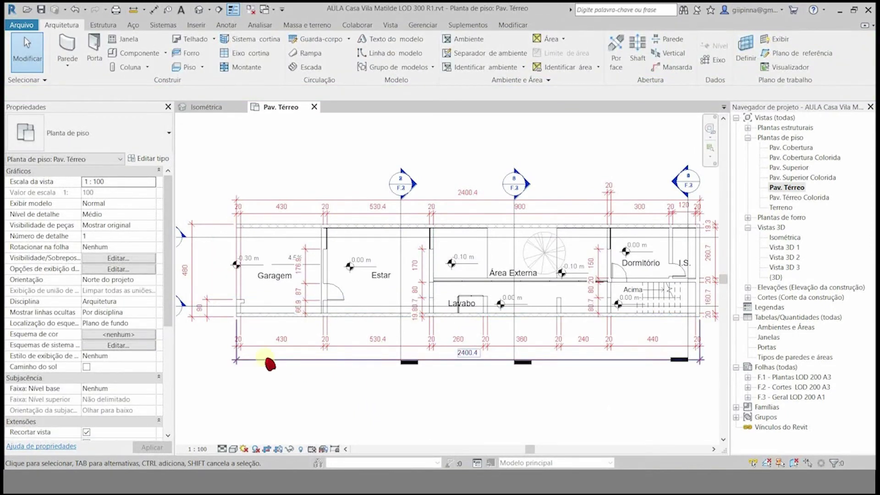
# Step: Examine the lower boundary wall's finish side and its junction with the short front wall at the garage corner
pyautogui.scroll(5, 255, 312)
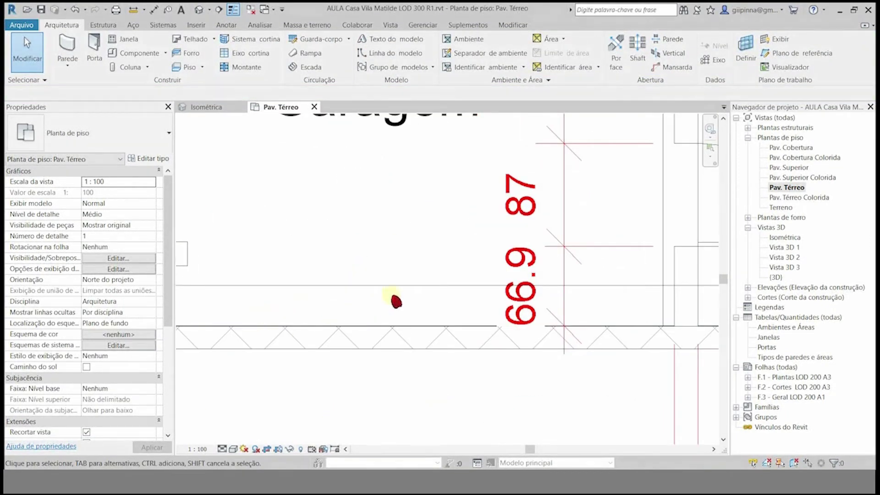
pyautogui.scroll(-3, 367, 298)
pyautogui.scroll(6, 338, 305)
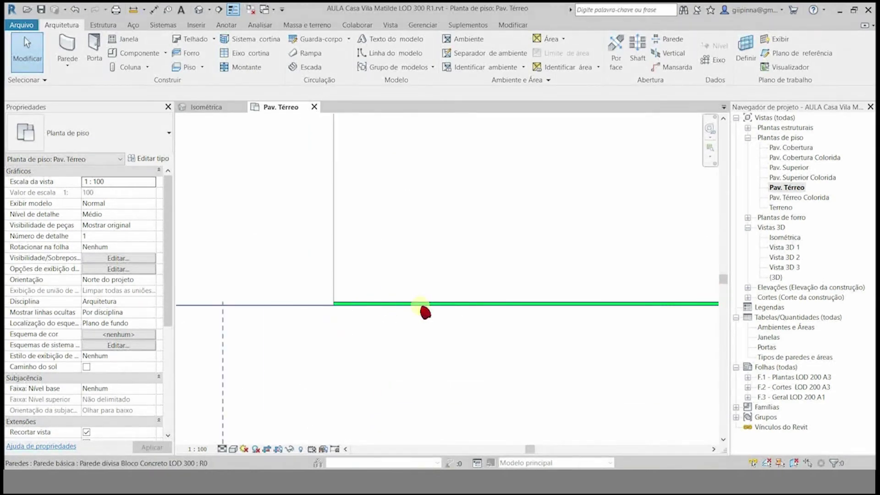
pyautogui.scroll(-2, 369, 275)
pyautogui.scroll(-2, 314, 349)
pyautogui.scroll(4, 305, 407)
pyautogui.click(326, 334)
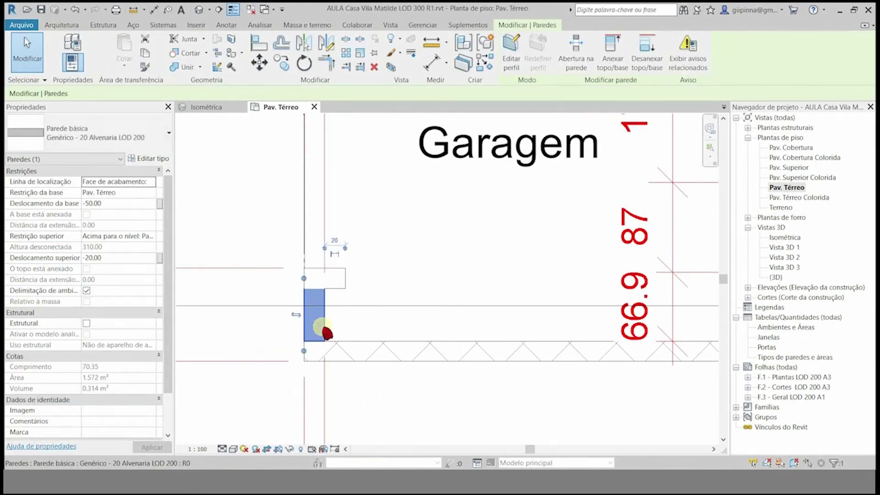
pyautogui.click(390, 381)
pyautogui.scroll(-2, 271, 369)
pyautogui.scroll(-4, 270, 369)
pyautogui.scroll(-1, 288, 237)
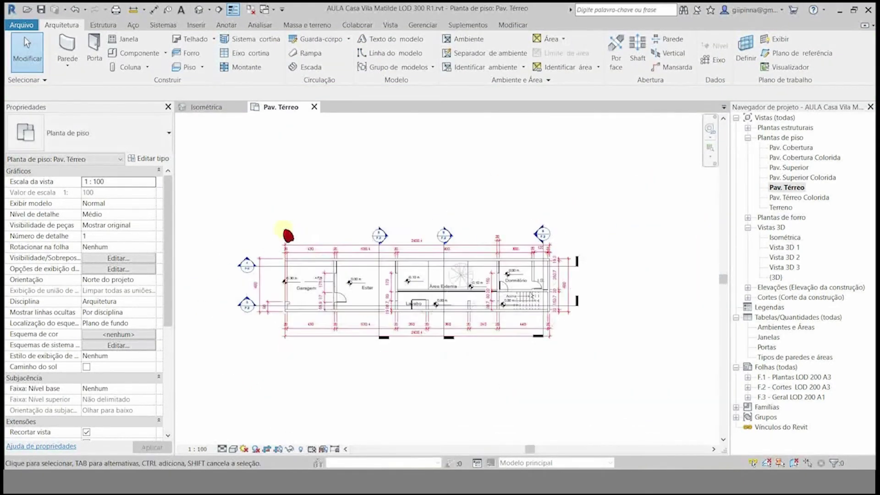
pyautogui.scroll(-1, 287, 236)
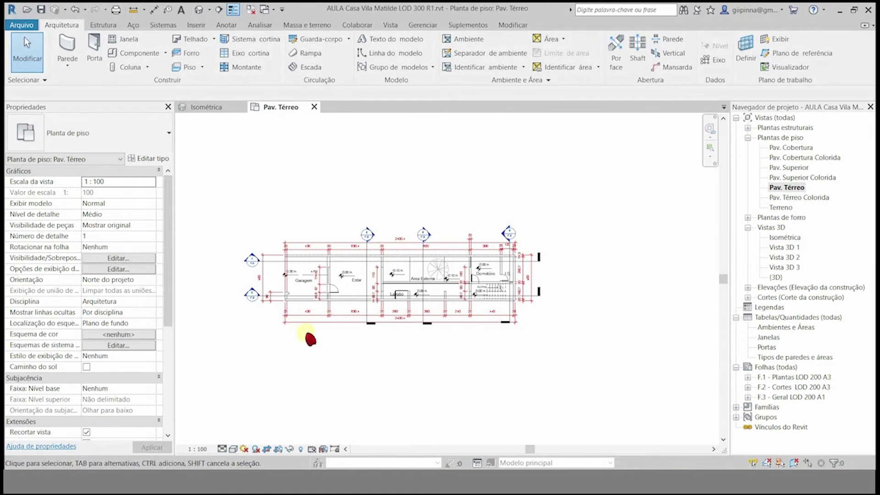
pyautogui.scroll(5, 281, 310)
pyautogui.scroll(3, 348, 206)
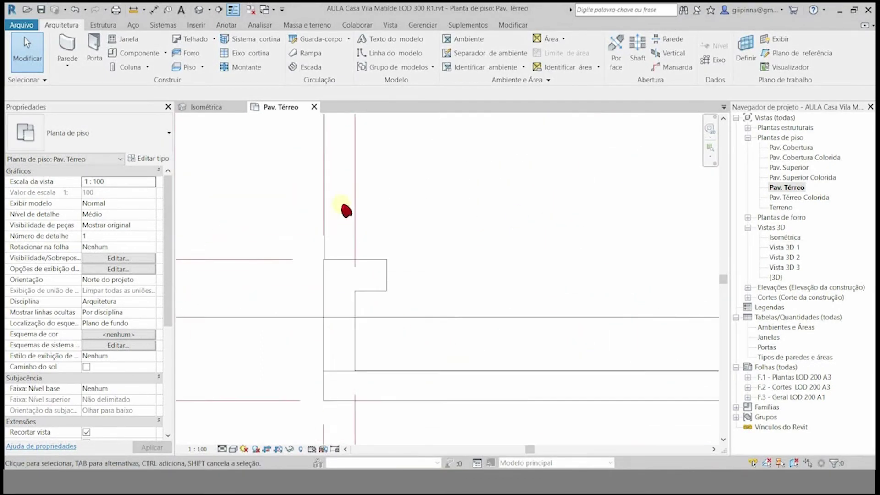
# Step: Change the short garage front wall adjoining the lower boundary wall to the type Parede divisa Bloco Concreto LOD 300
pyautogui.click(359, 335)
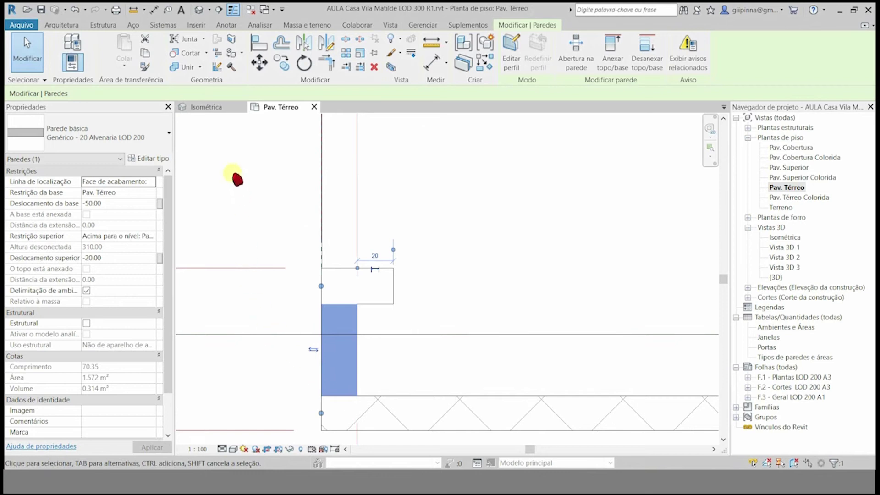
pyautogui.moveTo(304, 244); pyautogui.dragTo(421, 414)
pyautogui.click(411, 313)
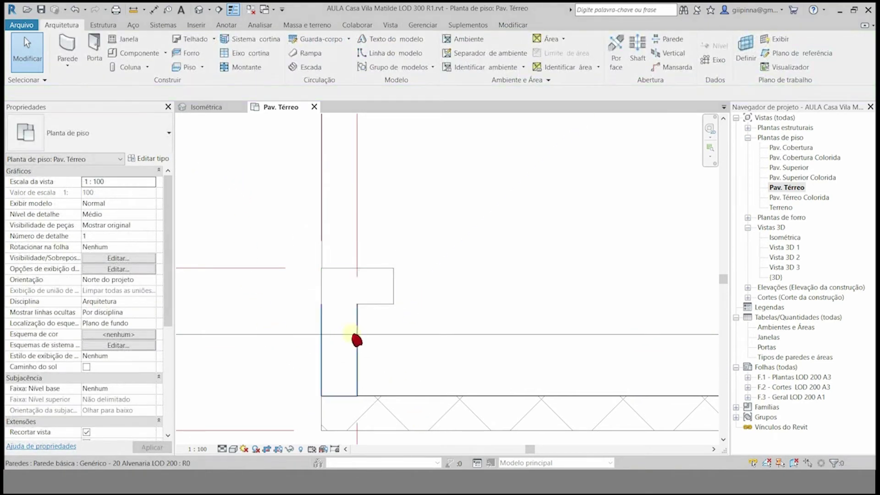
pyautogui.click(358, 359)
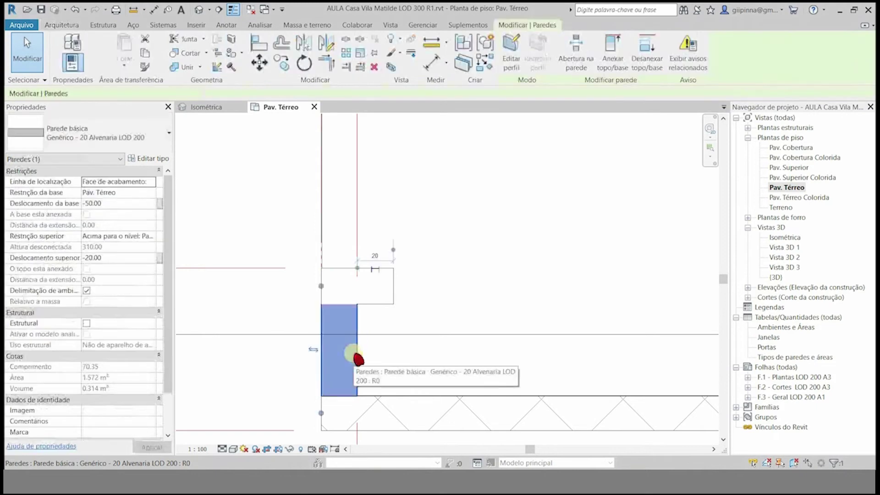
pyautogui.click(150, 181)
pyautogui.press('Escape')
pyautogui.press('Escape')
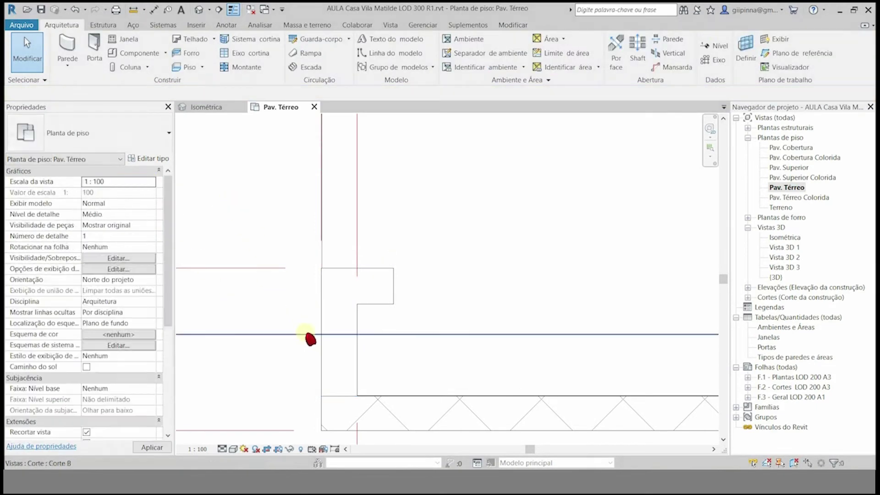
pyautogui.click(362, 349)
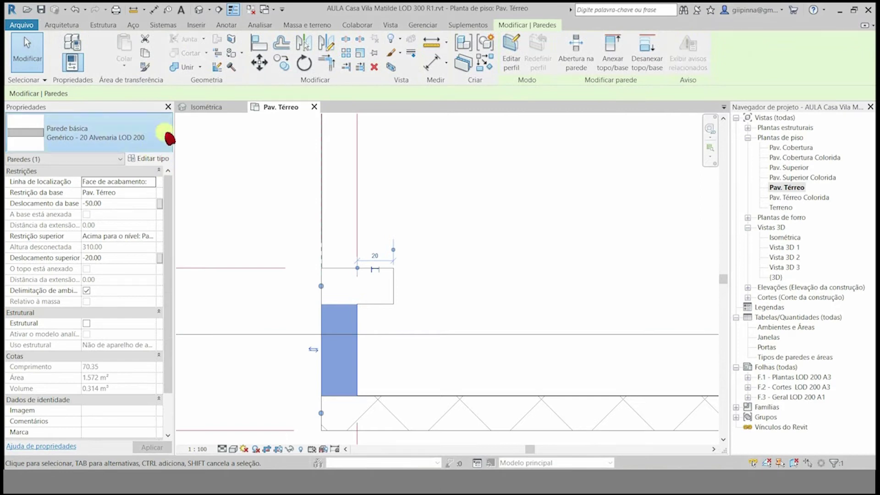
pyautogui.click(169, 138)
# Step: Change the small return wall at the end of the garage front wall to the type Parede divisa Bloco Concreto LOD 300
pyautogui.click(392, 276)
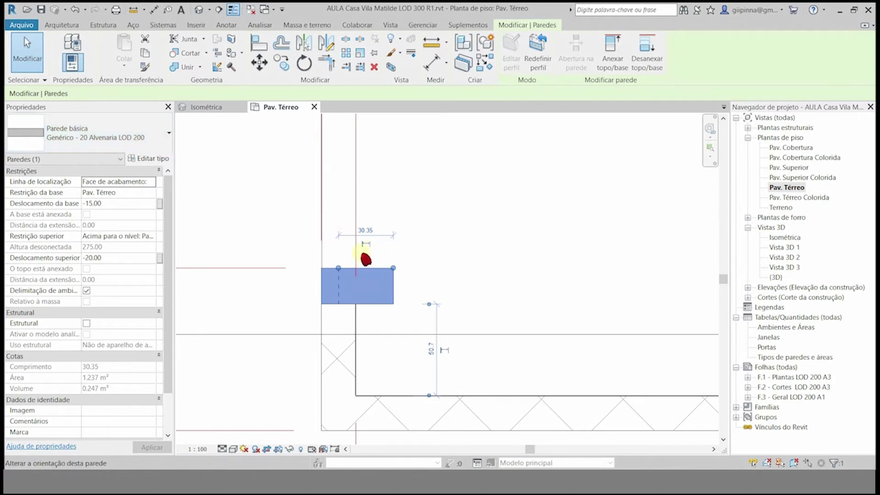
pyautogui.click(373, 259)
pyautogui.click(367, 260)
pyautogui.click(366, 260)
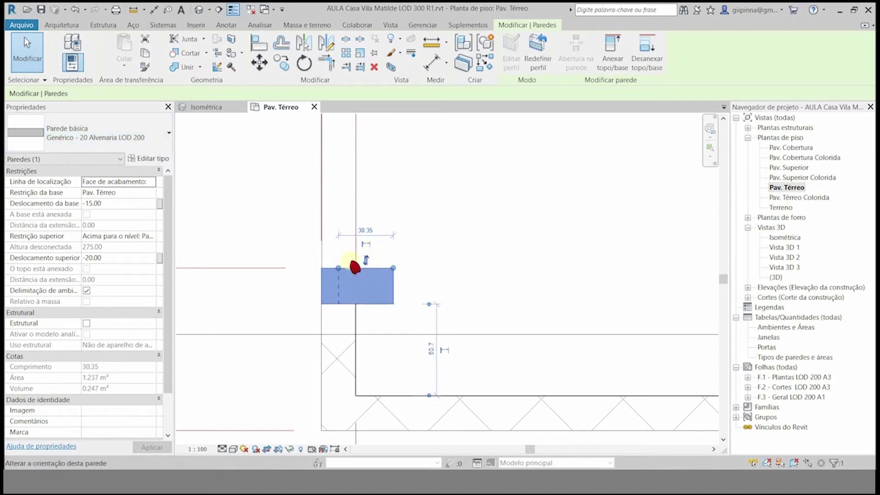
pyautogui.click(152, 182)
pyautogui.click(153, 182)
pyautogui.click(154, 123)
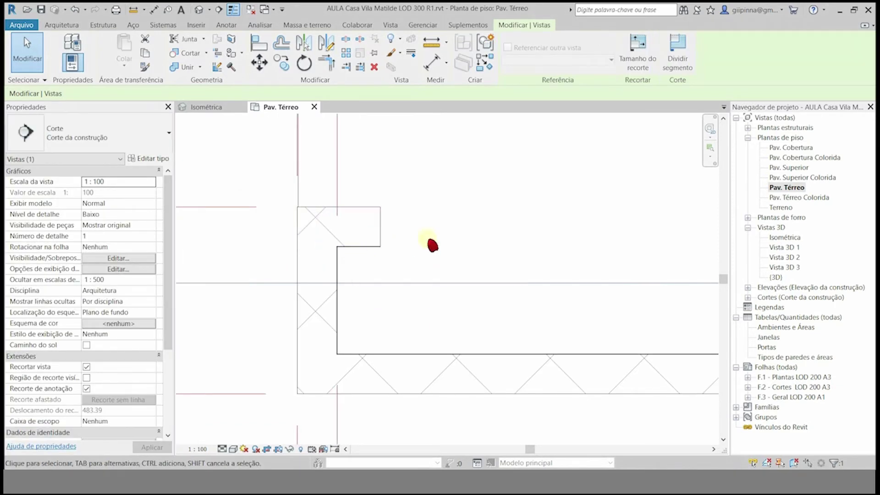
# Step: Duplicate the small garage return wall's type as Parede Externa Bloco Concreto LOD 301
pyautogui.scroll(3, 311, 316)
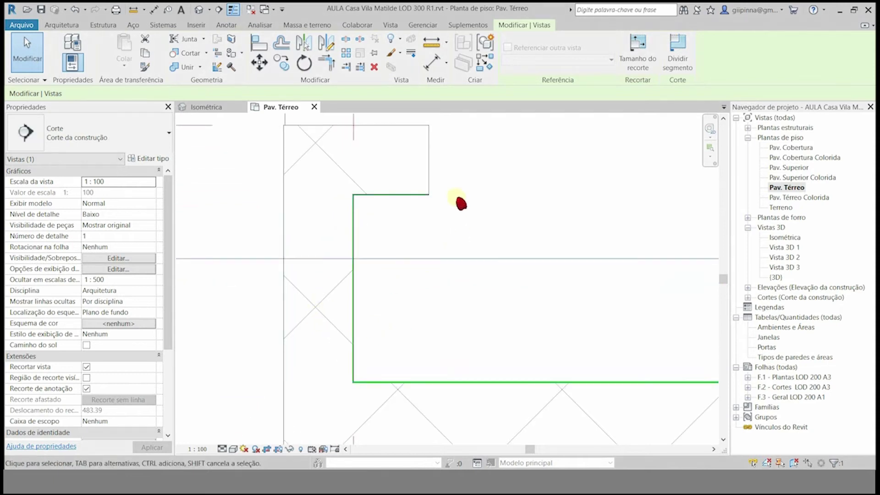
pyautogui.click(415, 168)
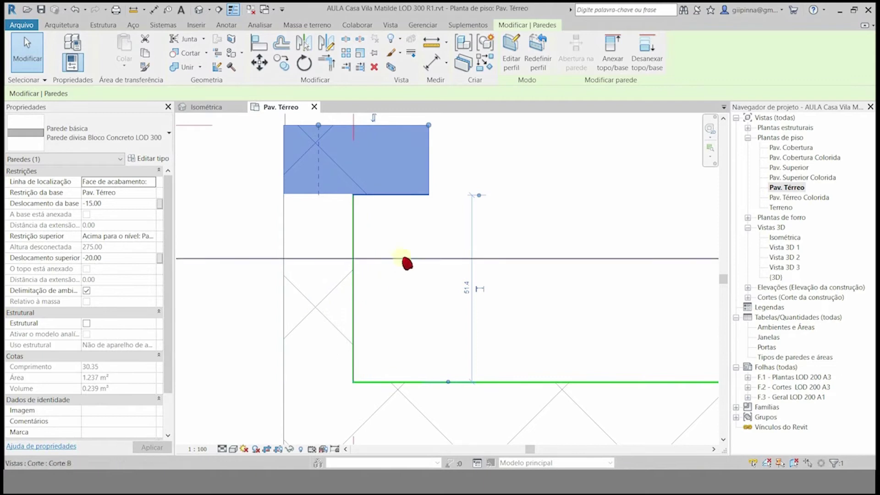
pyautogui.click(530, 181)
pyautogui.scroll(-2, 414, 323)
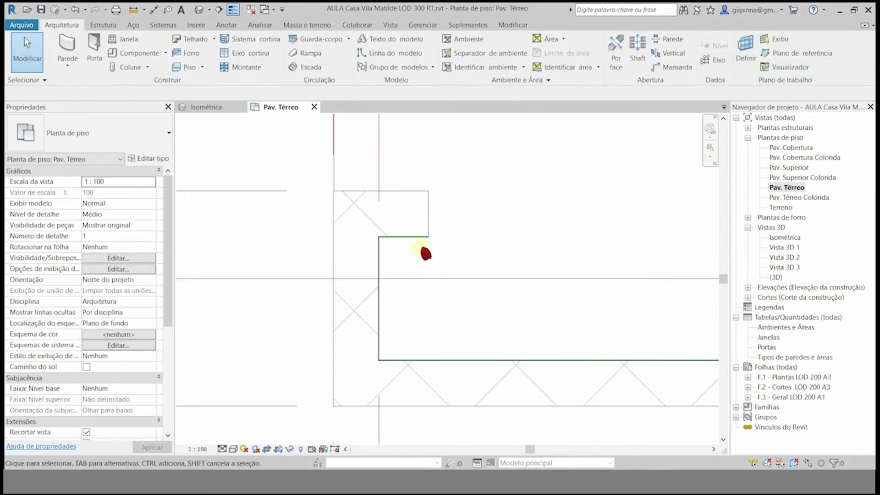
pyautogui.click(435, 213)
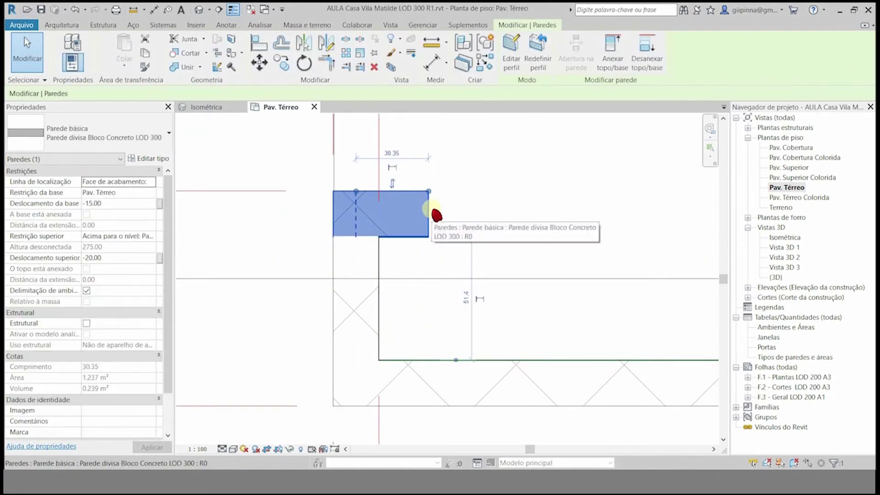
pyautogui.click(152, 161)
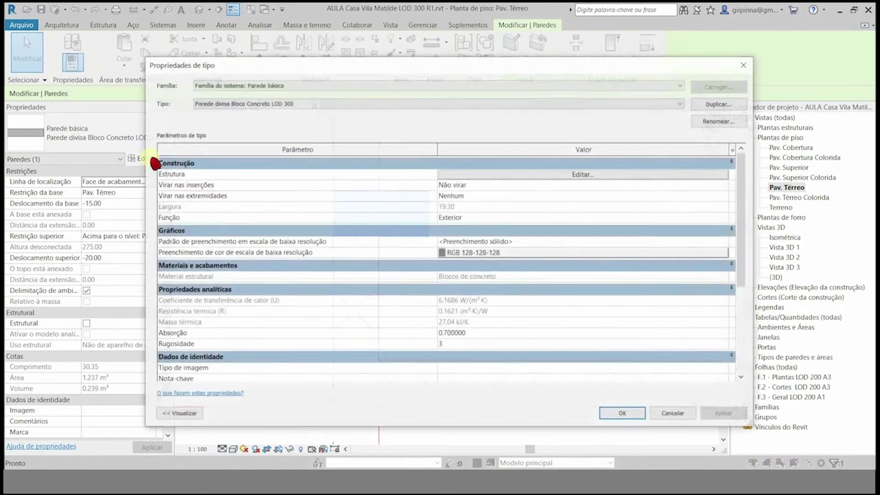
pyautogui.click(723, 110)
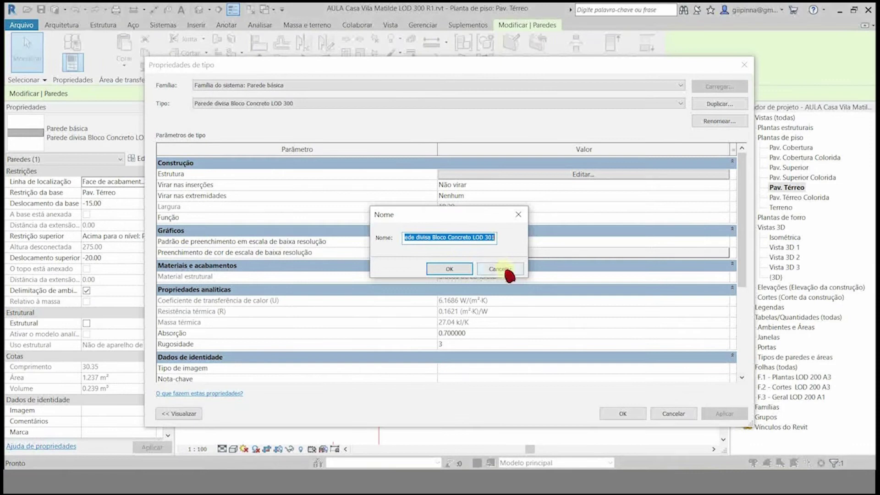
pyautogui.write('xte')
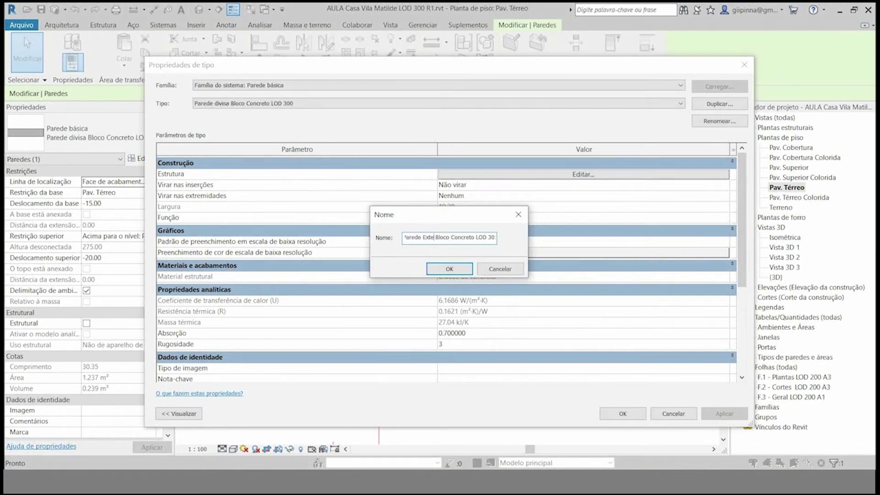
pyautogui.click(433, 266)
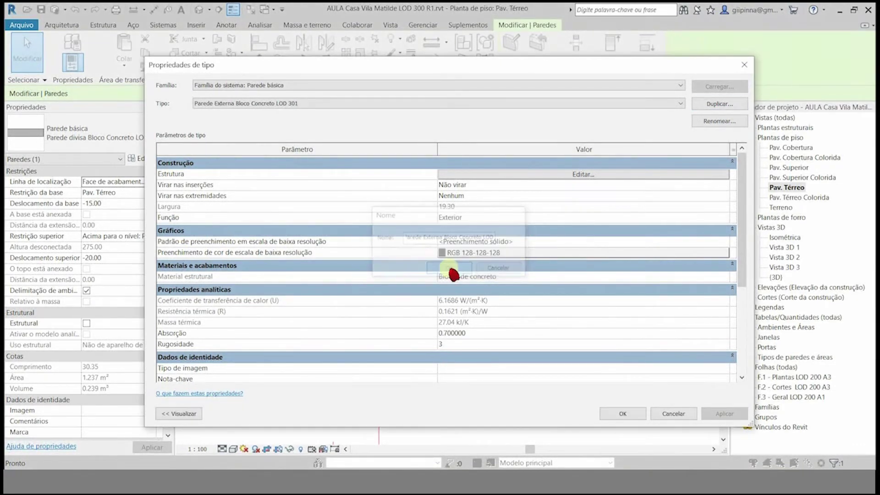
# Step: Insert a layer outside the core boundary on the exterior side of Parede Externa Bloco Concreto LOD 301, with function Acabamento 1 [4]
pyautogui.click(470, 175)
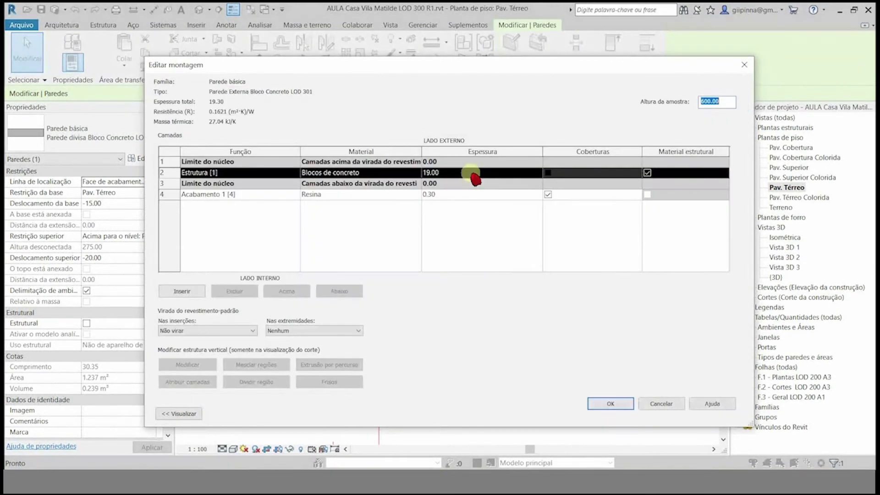
pyautogui.click(190, 293)
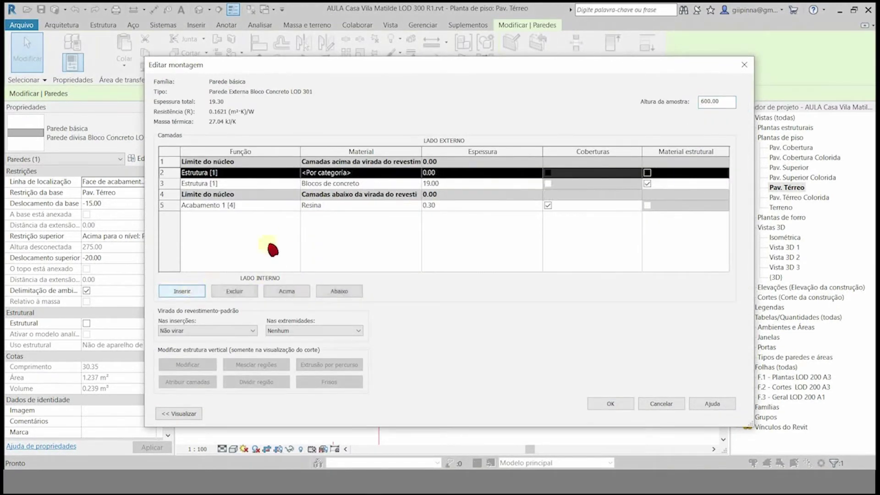
pyautogui.click(300, 292)
pyautogui.click(297, 162)
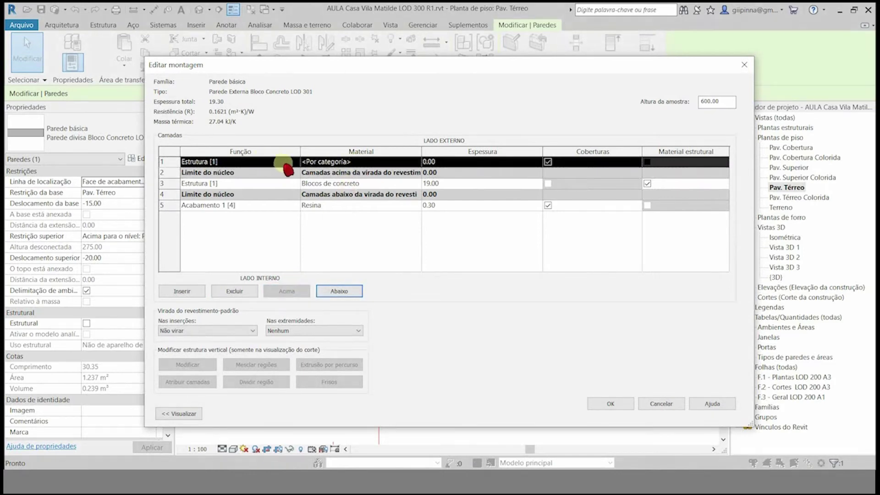
pyautogui.click(216, 199)
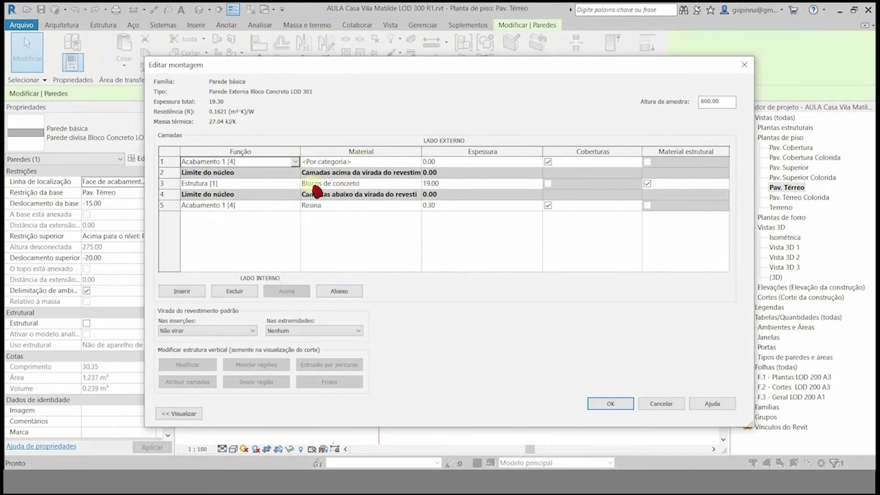
# Step: Give the new exterior finish layer the material Resina and a thickness of 0.30, and accept the layer structure
pyautogui.click(403, 162)
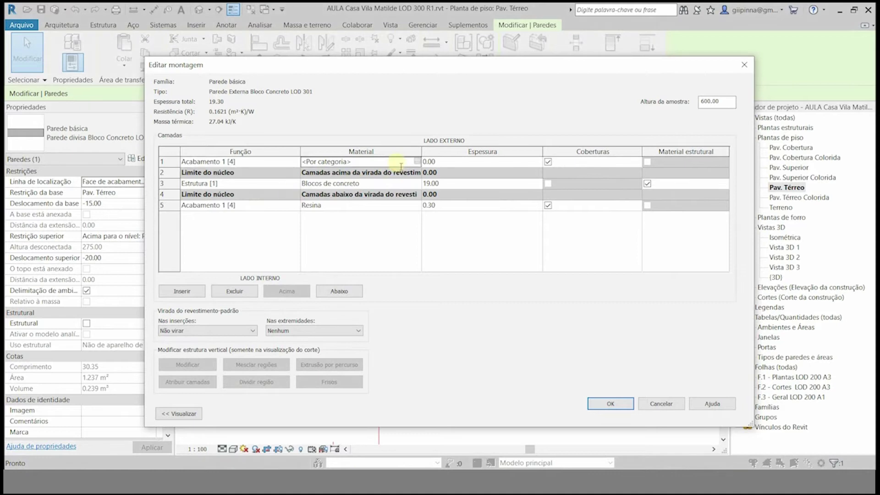
pyautogui.click(417, 162)
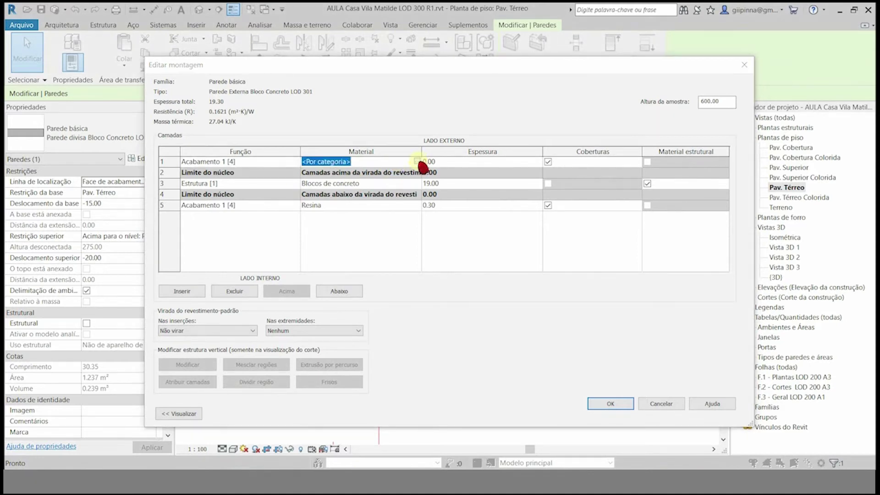
pyautogui.doubleClick(103, 175)
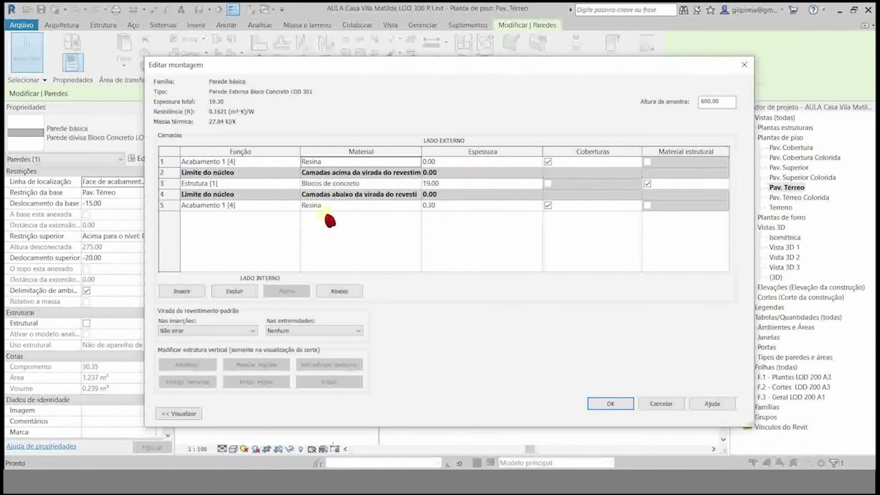
pyautogui.click(439, 161)
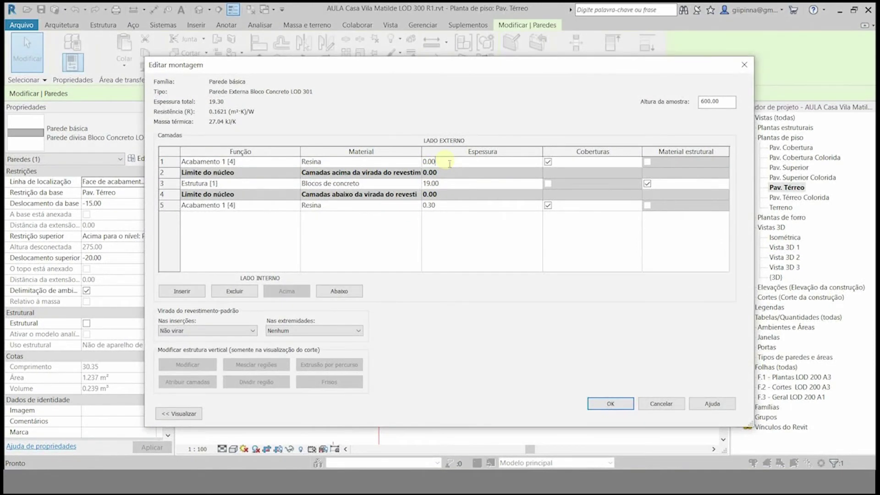
pyautogui.write('30')
pyautogui.press('Tab')
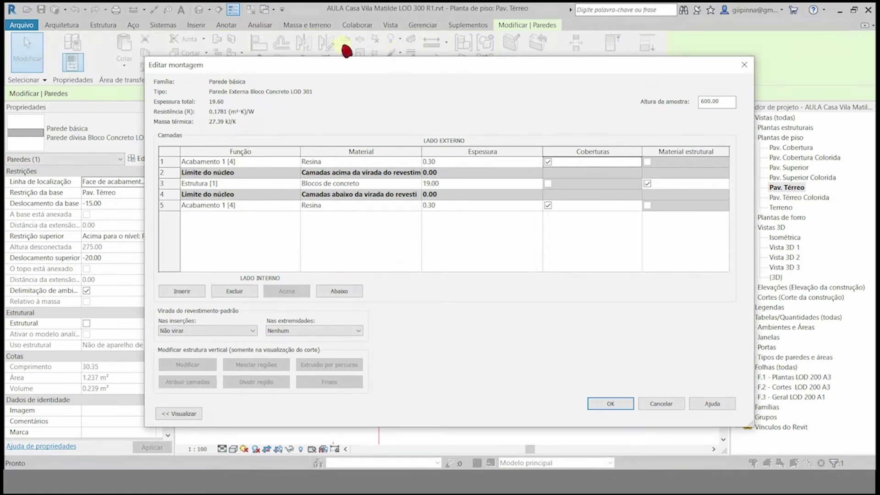
pyautogui.click(615, 404)
pyautogui.click(622, 407)
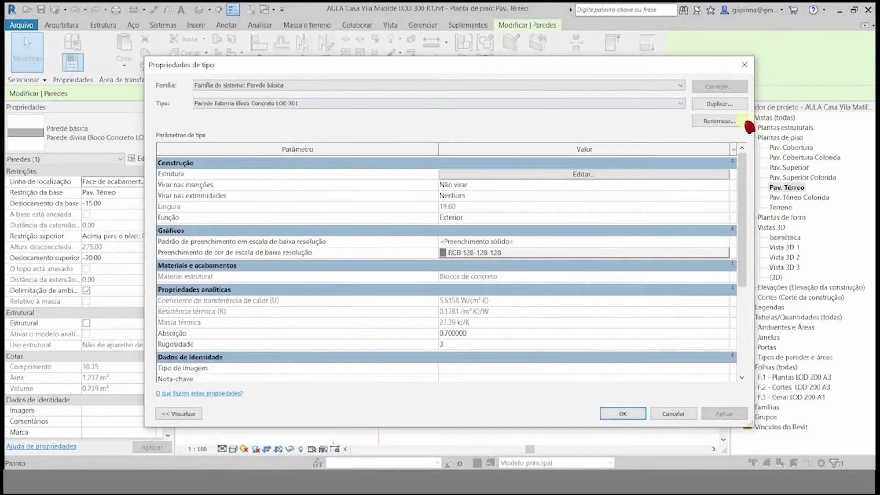
# Step: Rename the duplicated exterior wall type as Parede Externa Bloco Concreto LOD 300
pyautogui.click(745, 122)
pyautogui.click(605, 198)
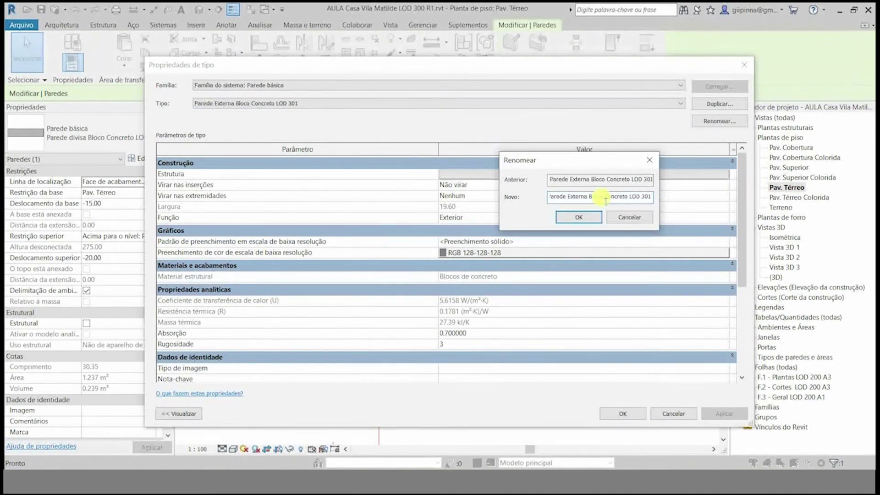
pyautogui.write('0')
pyautogui.press('Return')
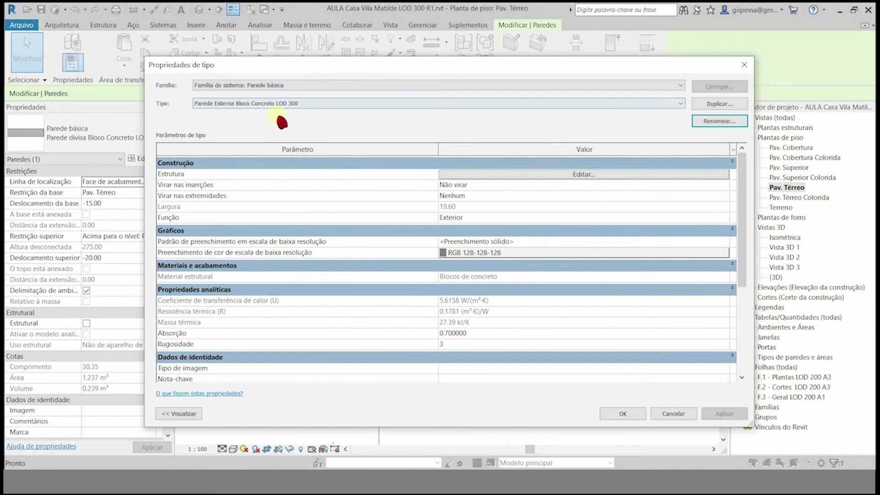
pyautogui.click(642, 414)
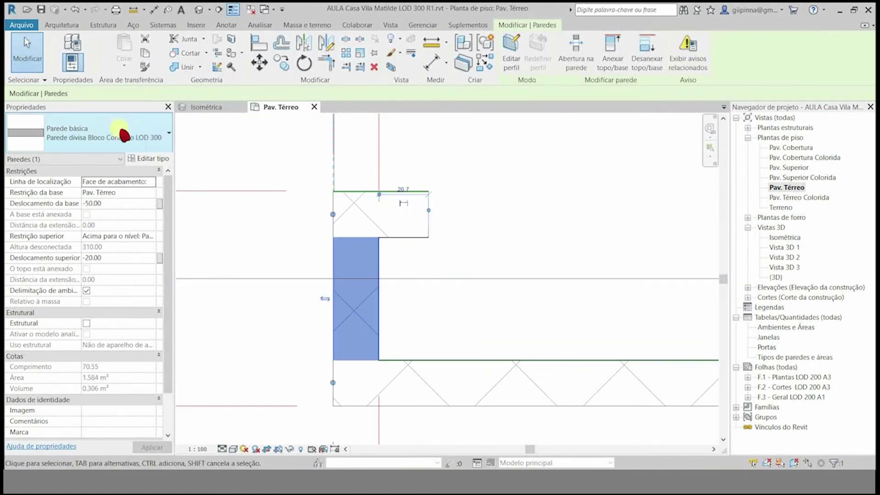
# Step: Change the short garage front wall adjoining the lower boundary wall to the type Parede Externa Bloco Concreto LOD 300
pyautogui.click(150, 133)
pyautogui.click(271, 236)
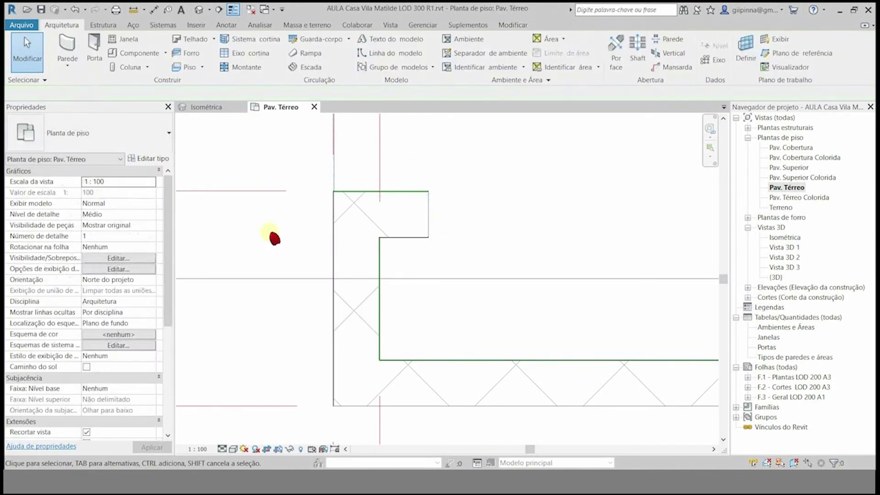
pyautogui.scroll(5, 337, 364)
pyautogui.scroll(-5, 328, 379)
# Step: Set the wrapping at ends of the small garage return wall's type to Exterior
pyautogui.scroll(4, 386, 236)
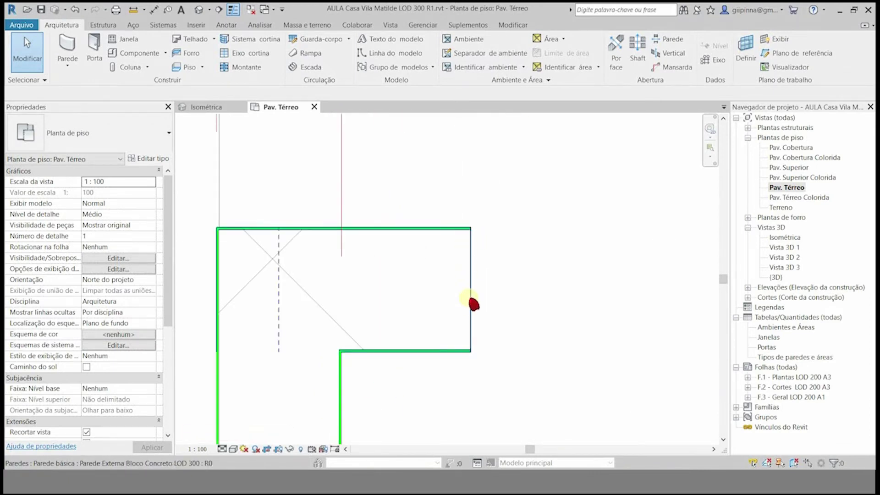
pyautogui.click(473, 304)
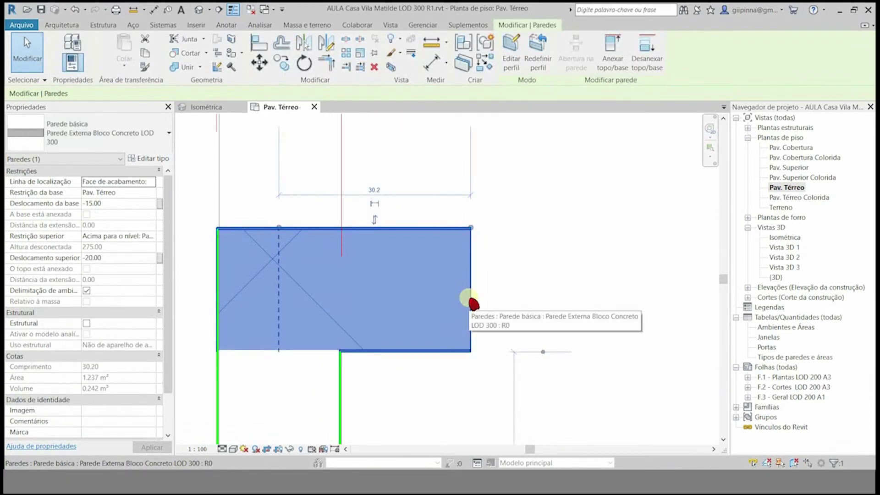
pyautogui.click(162, 164)
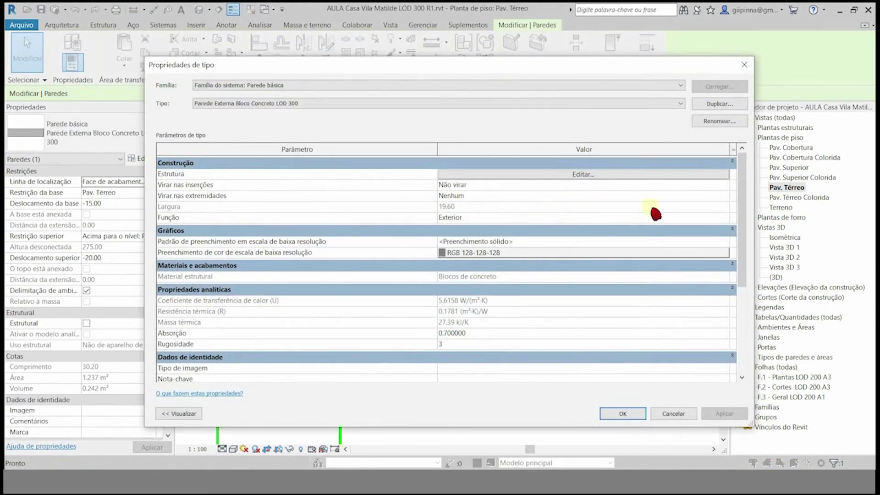
pyautogui.click(728, 196)
pyautogui.click(461, 216)
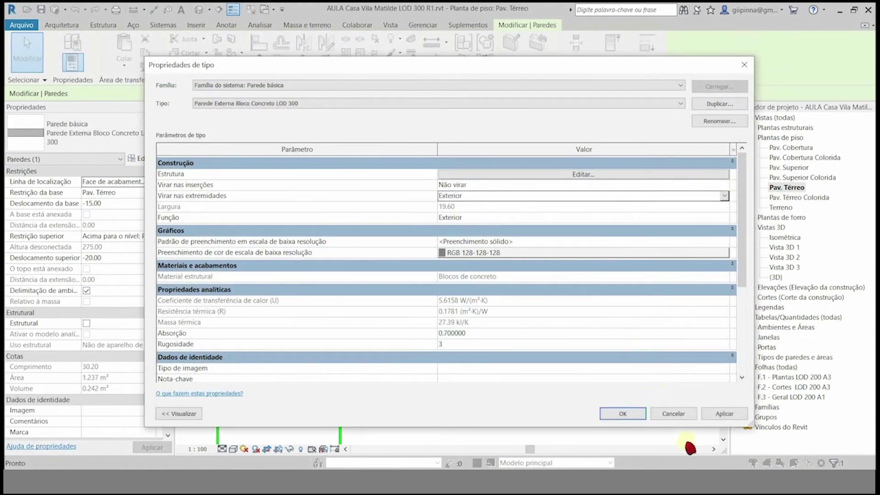
pyautogui.click(622, 414)
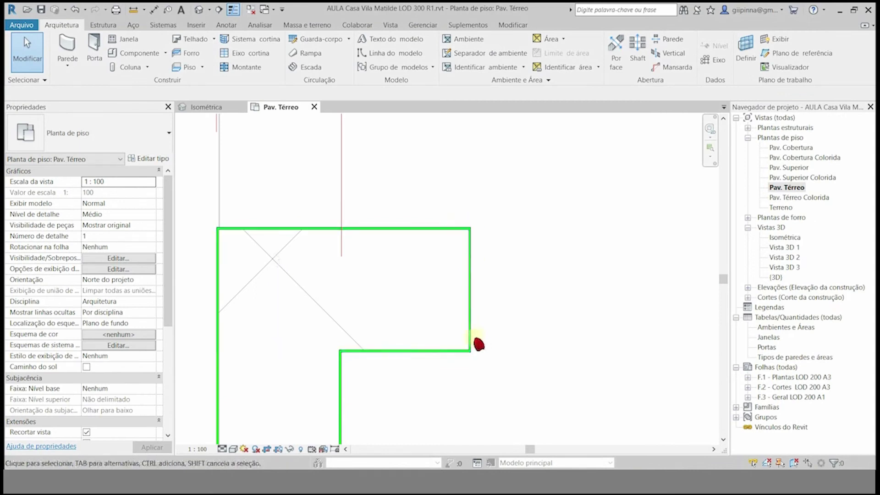
# Step: Examine how the finish layers of the garage front wall and the lower boundary wall meet at the corner
pyautogui.scroll(-3, 344, 215)
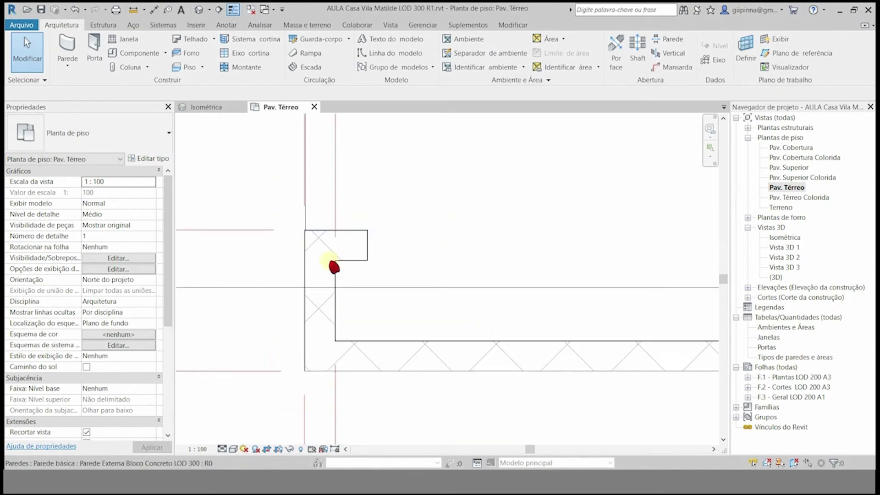
pyautogui.scroll(3, 354, 370)
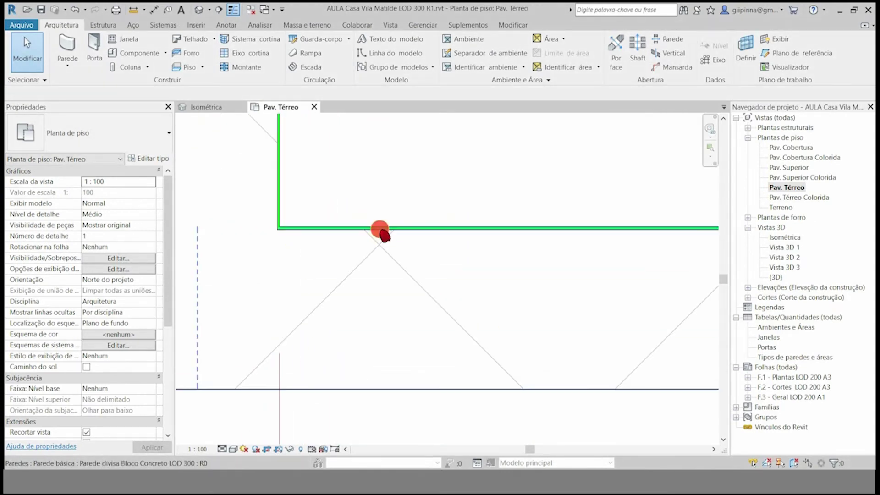
pyautogui.click(380, 229)
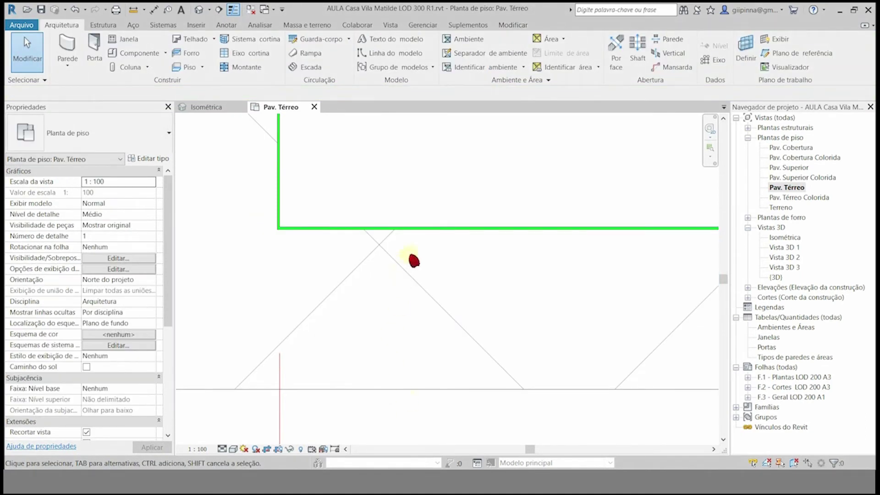
pyautogui.click(419, 239)
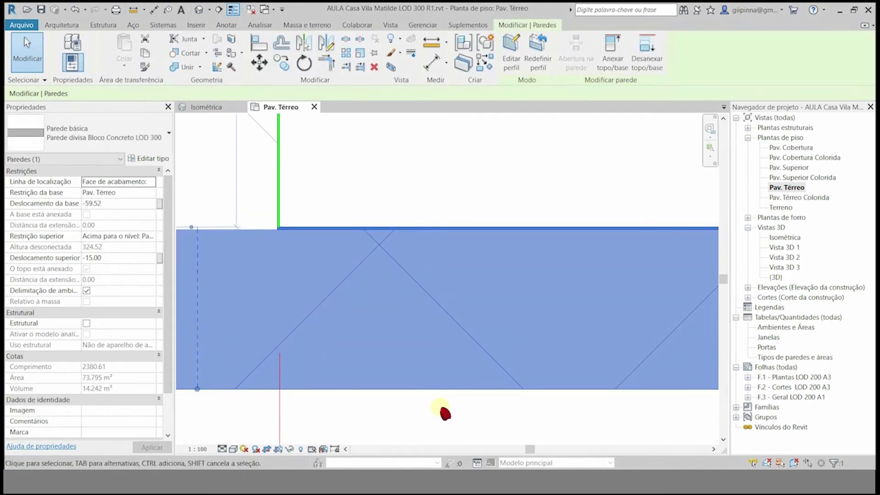
pyautogui.click(445, 414)
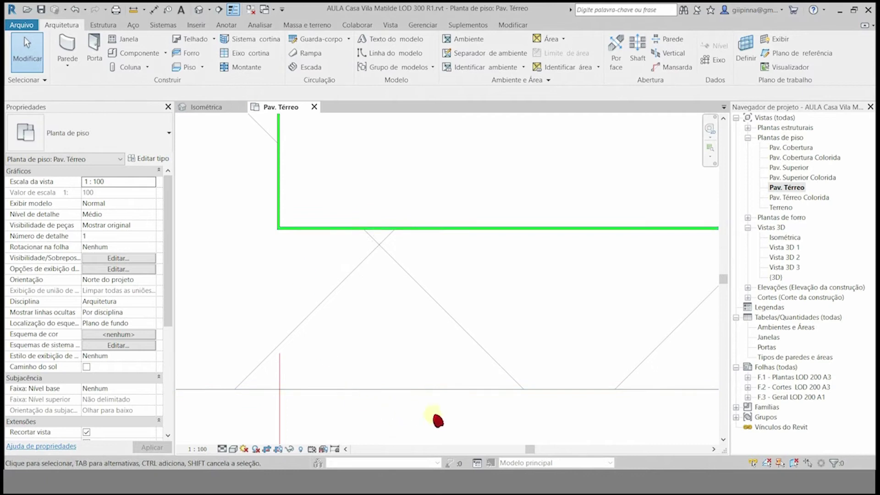
pyautogui.click(284, 171)
pyautogui.moveTo(368, 320); pyautogui.dragTo(447, 395, button='middle')
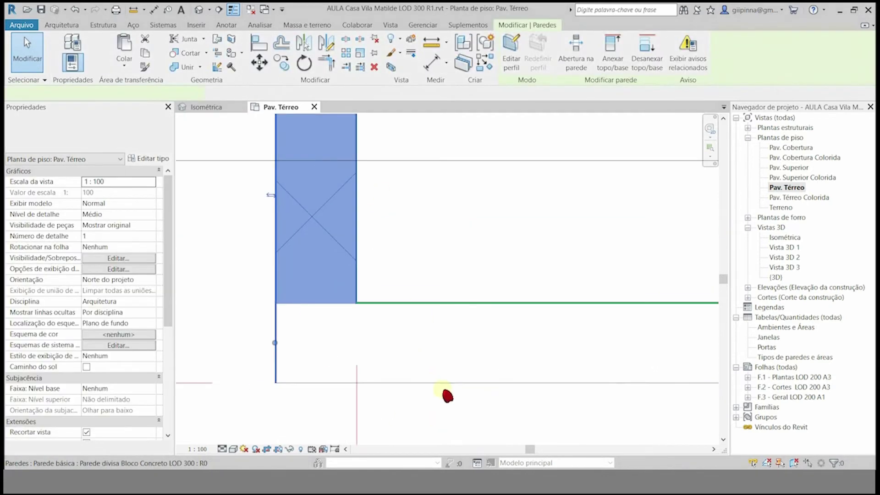
pyautogui.scroll(-1, 448, 395)
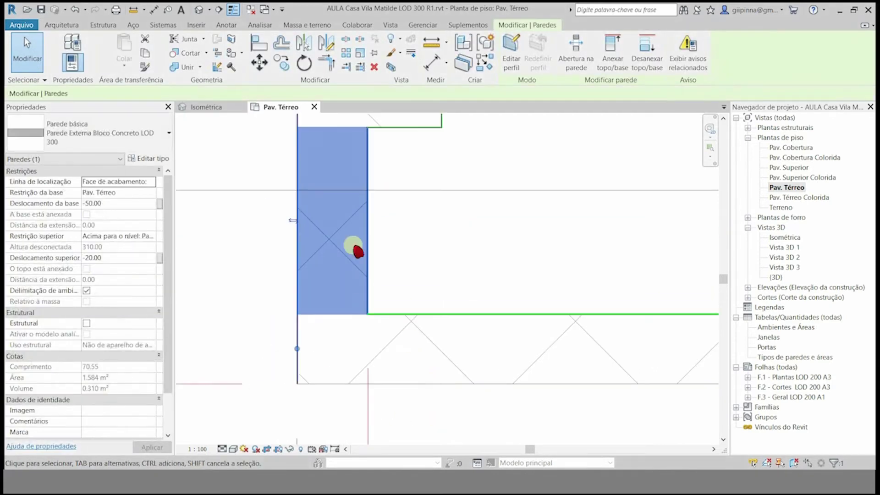
pyautogui.click(414, 248)
pyautogui.scroll(-2, 275, 389)
pyautogui.scroll(-2, 253, 398)
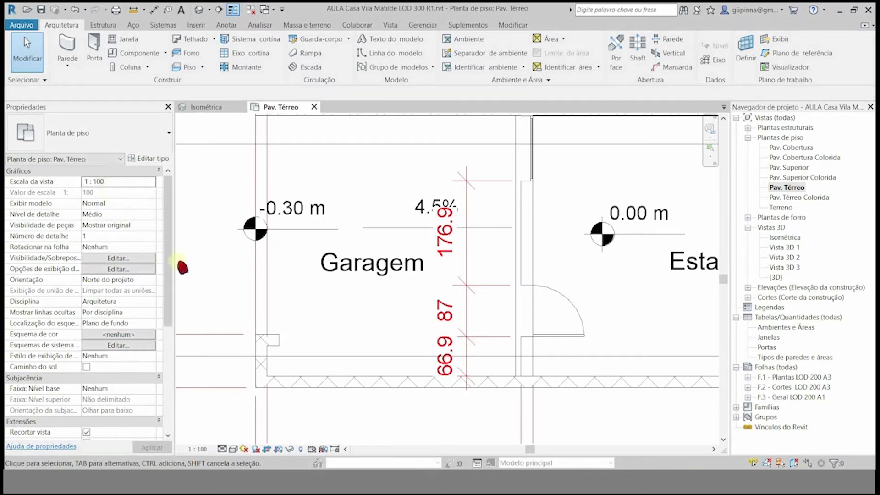
# Step: Rename the short garage front wall's type as Parede Bloco Concreto com resina LOD 300
pyautogui.click(273, 376)
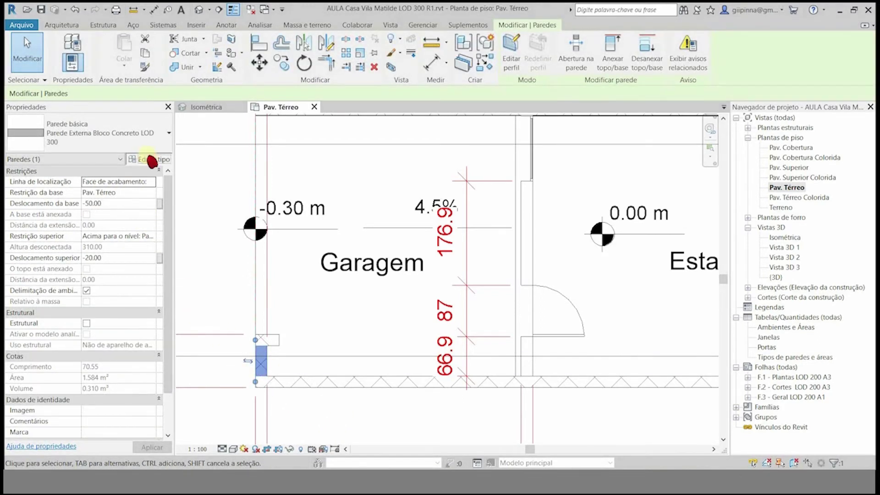
pyautogui.click(154, 159)
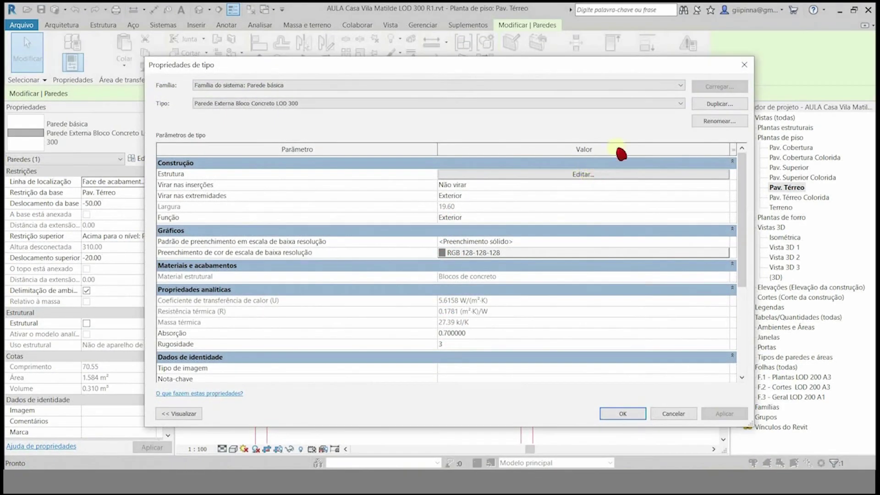
pyautogui.click(717, 121)
pyautogui.doubleClick(577, 197)
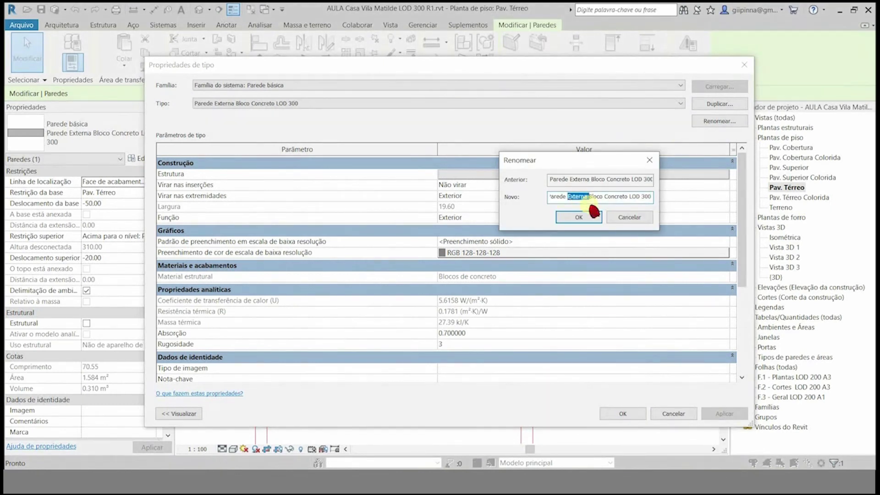
pyautogui.press('Delete')
pyautogui.click(608, 197)
pyautogui.write('com re')
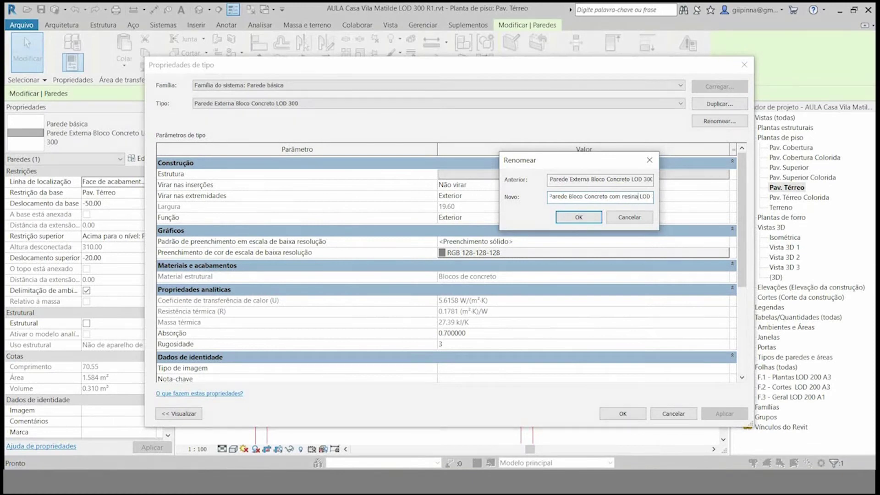
pyautogui.write('sina')
pyautogui.press('Return')
pyautogui.click(623, 414)
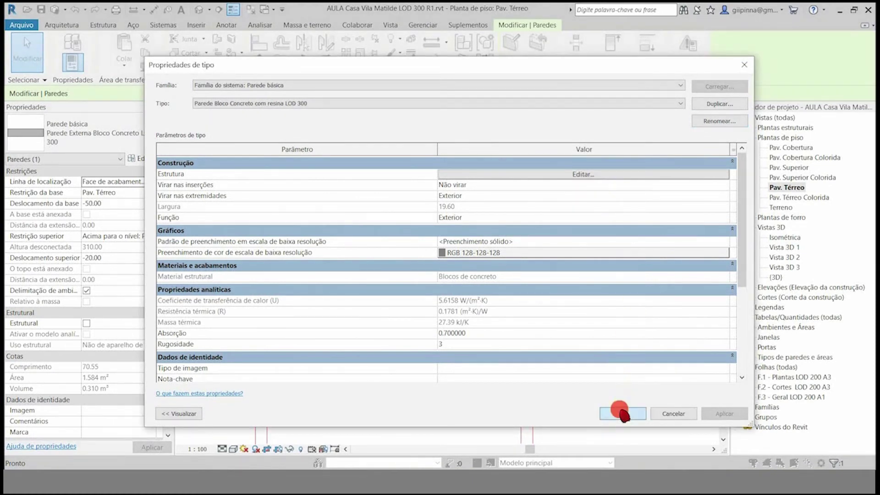
pyautogui.click(373, 416)
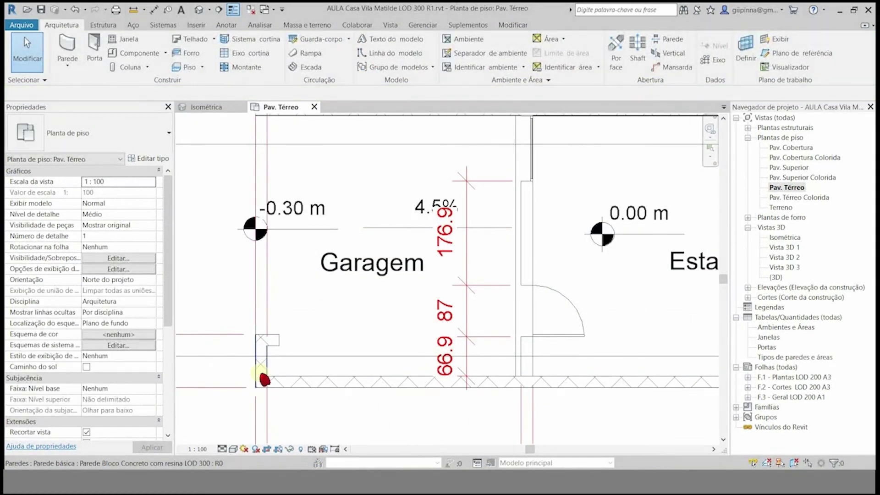
# Step: Change the wall between Garagem and Estar to the type Parede Bloco Concreto com resina LOD 300
pyautogui.scroll(5, 259, 378)
pyautogui.scroll(2, 260, 375)
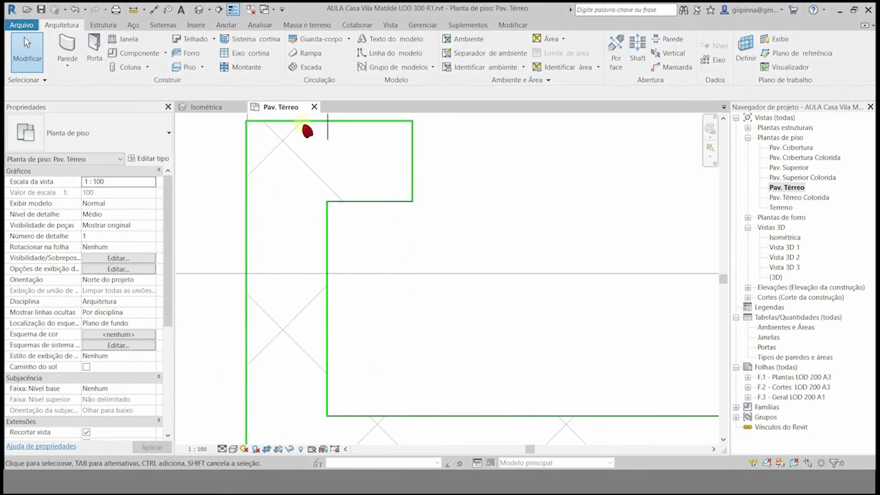
pyautogui.scroll(-3, 229, 275)
pyautogui.scroll(-1, 206, 252)
pyautogui.scroll(2, 503, 281)
pyautogui.click(497, 281)
pyautogui.scroll(-2, 477, 409)
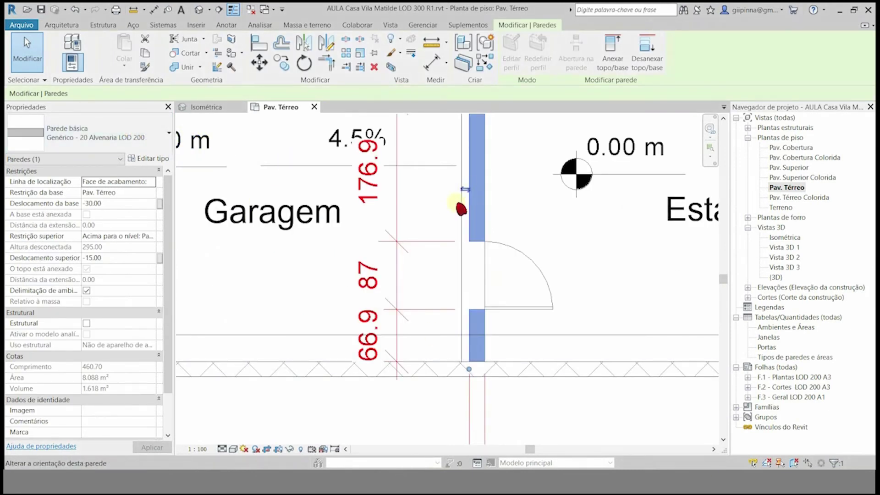
pyautogui.click(148, 147)
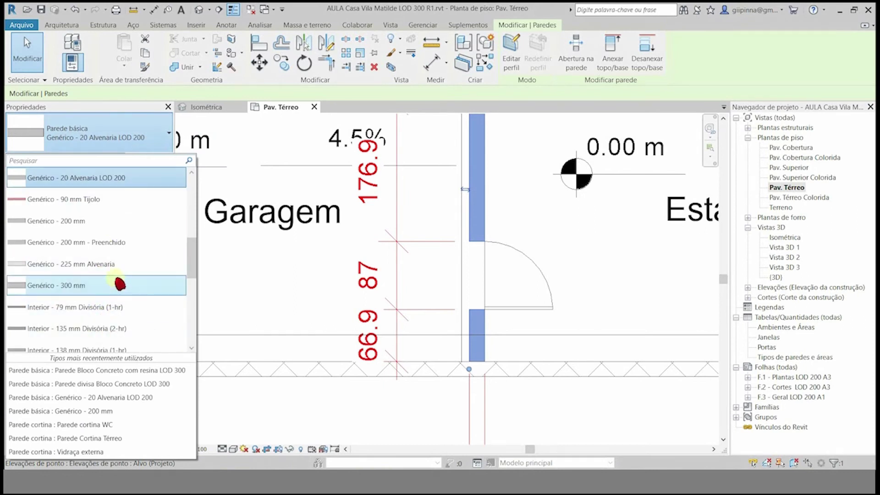
pyautogui.press('Escape')
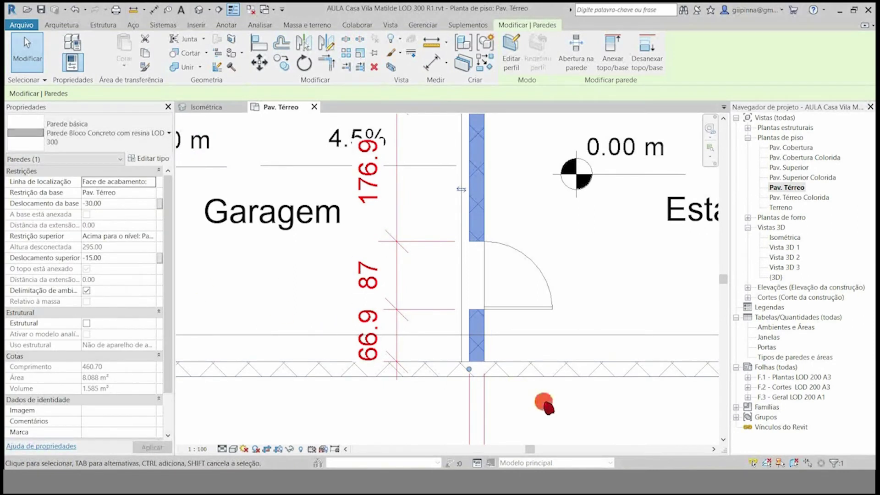
pyautogui.click(545, 403)
# Step: Try wrapping at inserts set to Exterior for the type of the wall between Garagem and Estar
pyautogui.scroll(3, 476, 235)
pyautogui.click(475, 231)
pyautogui.click(151, 158)
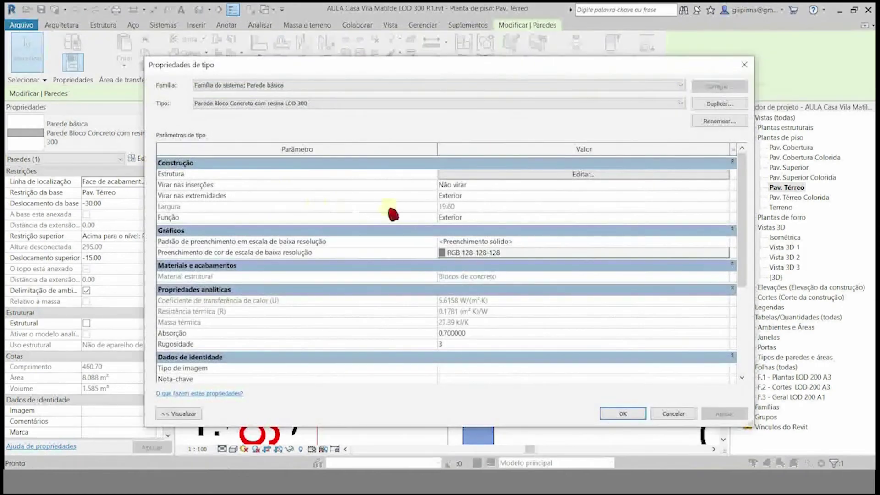
pyautogui.click(473, 190)
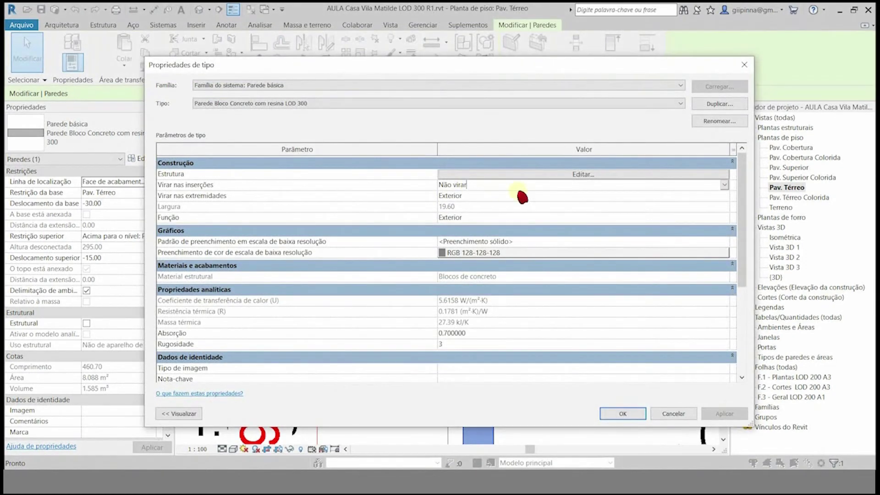
pyautogui.click(727, 185)
pyautogui.click(458, 205)
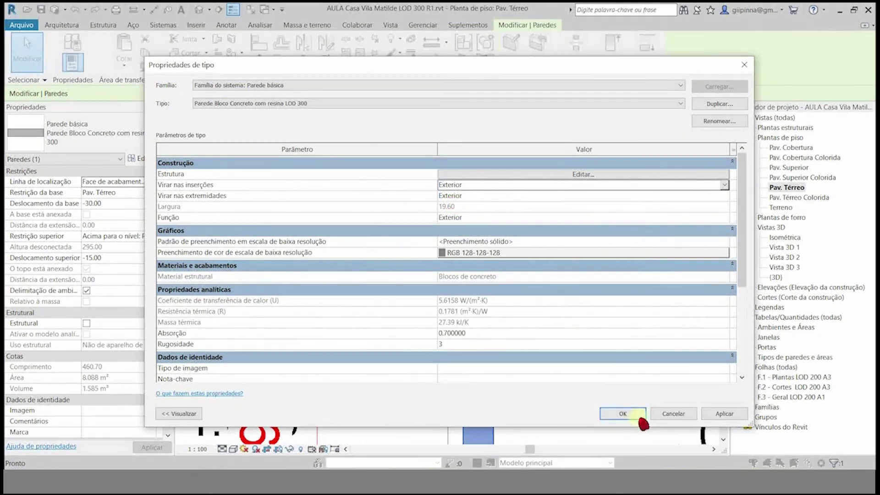
pyautogui.click(624, 413)
pyautogui.click(564, 371)
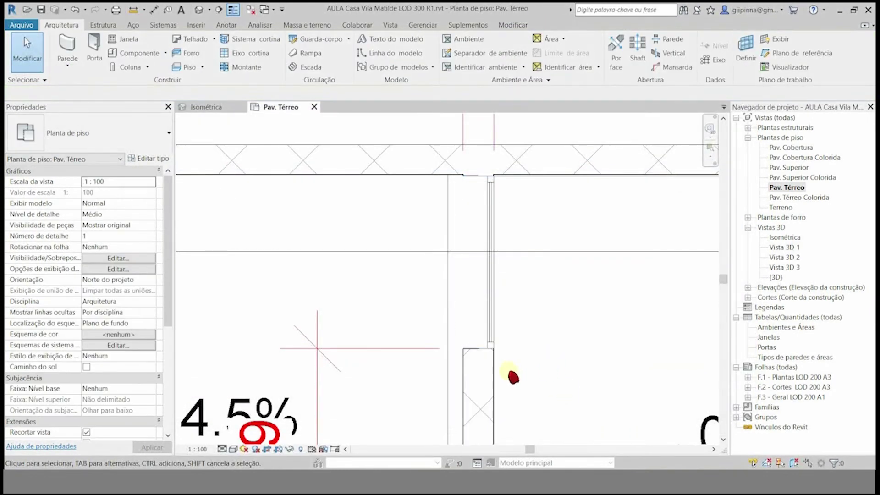
# Step: Set the wrapping at inserts of the Garagem–Estar wall's type to Ambos
pyautogui.scroll(4, 499, 361)
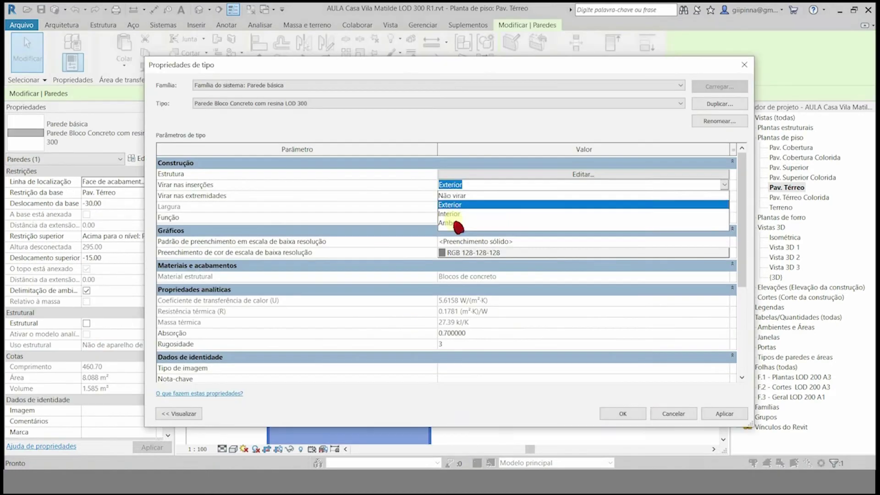
pyautogui.click(451, 226)
pyautogui.click(623, 415)
pyautogui.press('Escape')
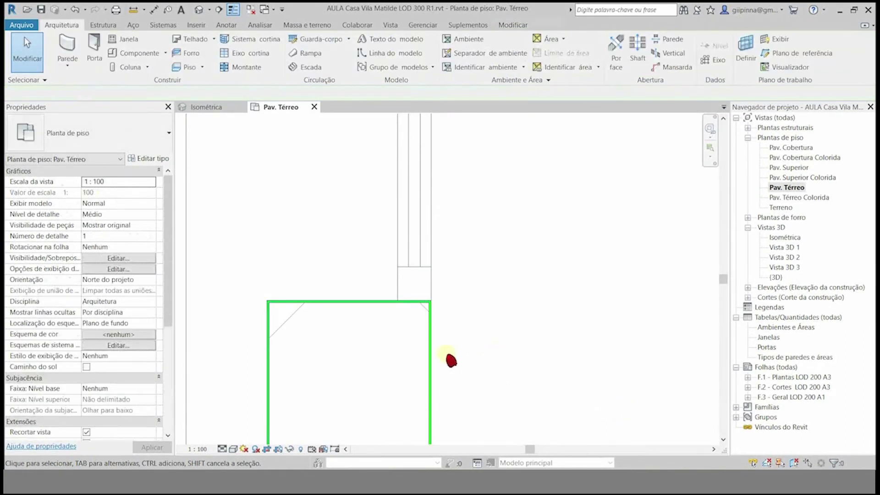
# Step: Examine how the resin finish wraps around the window opening in the Garagem–Estar wall and meets the upper boundary wall
pyautogui.scroll(-3, 509, 259)
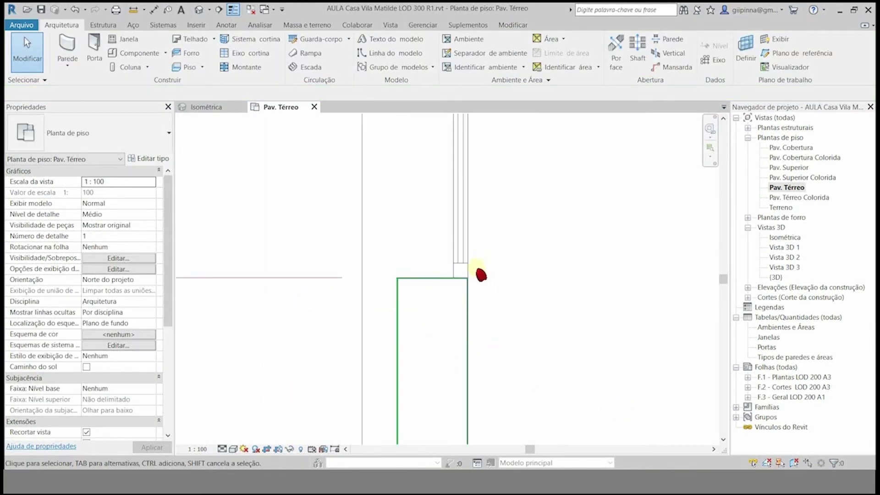
pyautogui.scroll(5, 363, 299)
pyautogui.scroll(-2, 380, 186)
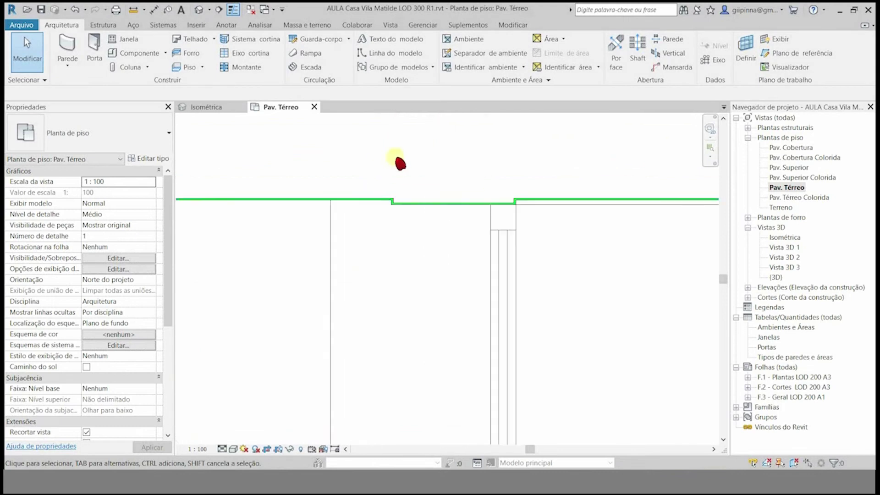
pyautogui.click(499, 232)
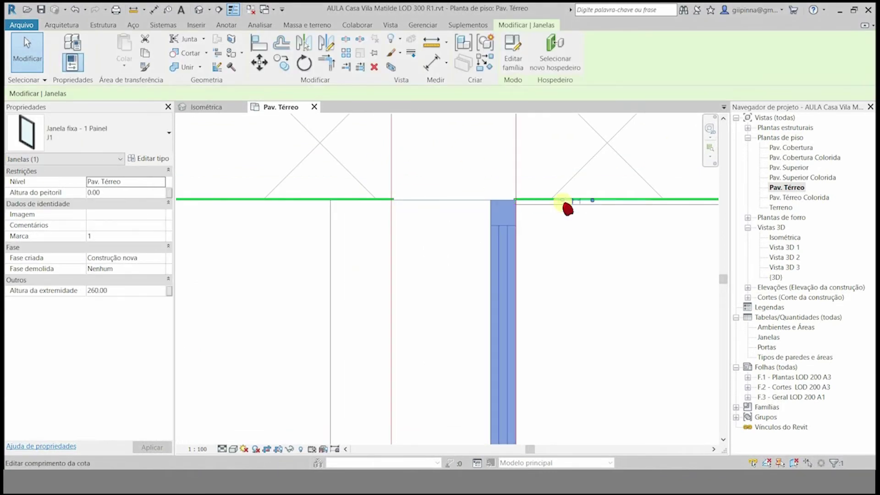
pyautogui.click(576, 255)
pyautogui.scroll(5, 401, 269)
pyautogui.scroll(-3, 342, 170)
pyautogui.scroll(2, 344, 375)
pyautogui.moveTo(345, 376); pyautogui.dragTo(299, 269, button='middle')
pyautogui.scroll(-1, 299, 270)
pyautogui.scroll(-2, 251, 329)
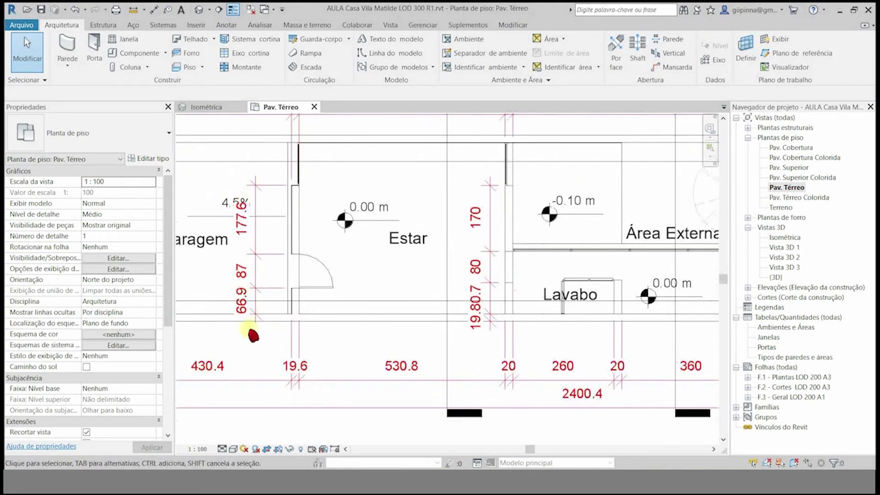
# Step: Examine how the finish layers run along the walls around the I.S. next to Dormitório
pyautogui.scroll(3, 523, 284)
pyautogui.scroll(3, 502, 347)
pyautogui.scroll(-3, 502, 347)
pyautogui.scroll(3, 628, 259)
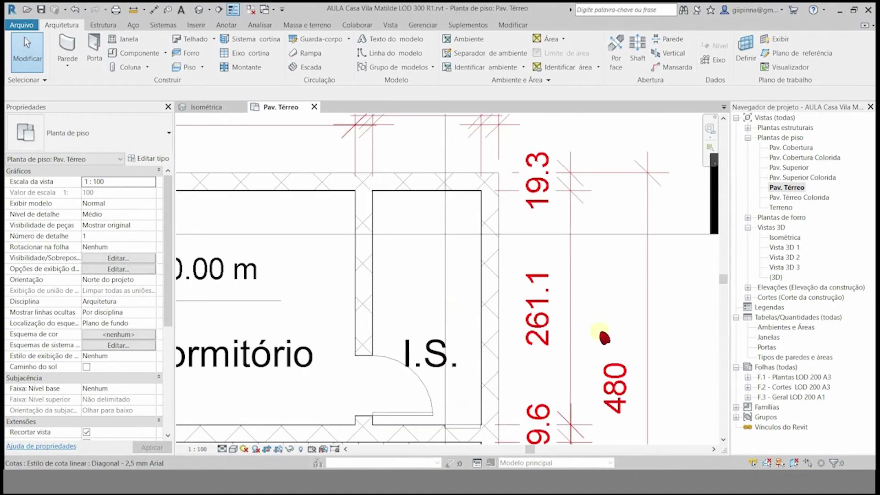
pyautogui.scroll(-2, 556, 209)
pyautogui.scroll(-1, 531, 220)
pyautogui.scroll(2, 522, 216)
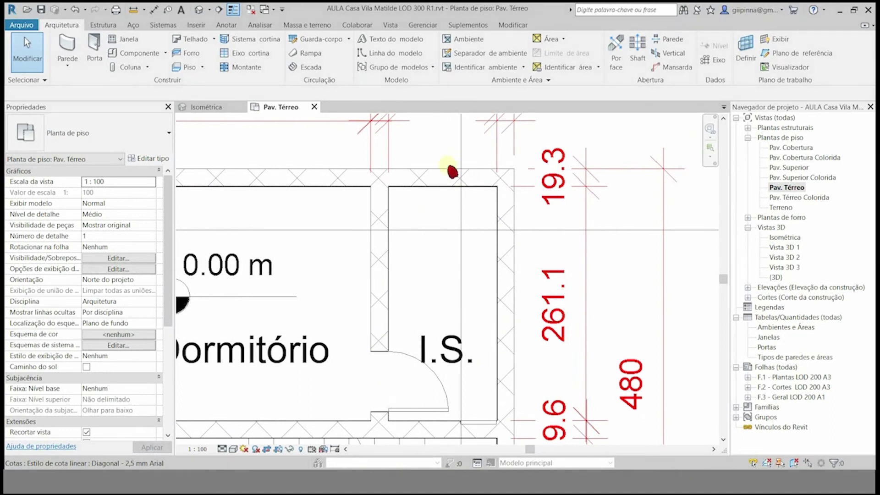
pyautogui.scroll(4, 449, 168)
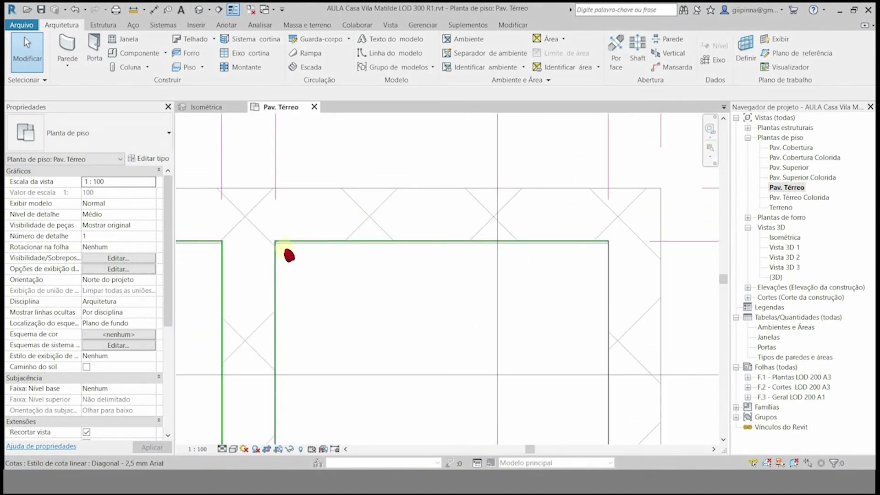
pyautogui.scroll(-3, 532, 204)
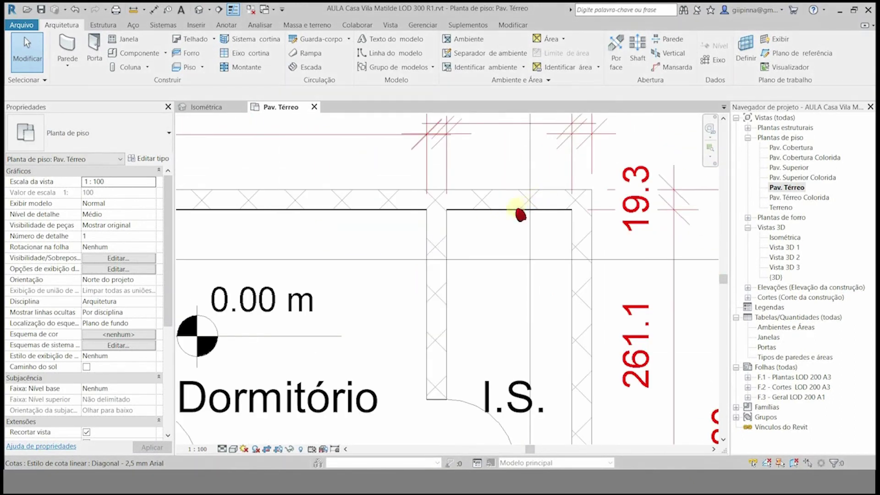
# Step: Split the upper boundary wall where the partition between Dormitório and the I.S. meets it
pyautogui.click(483, 198)
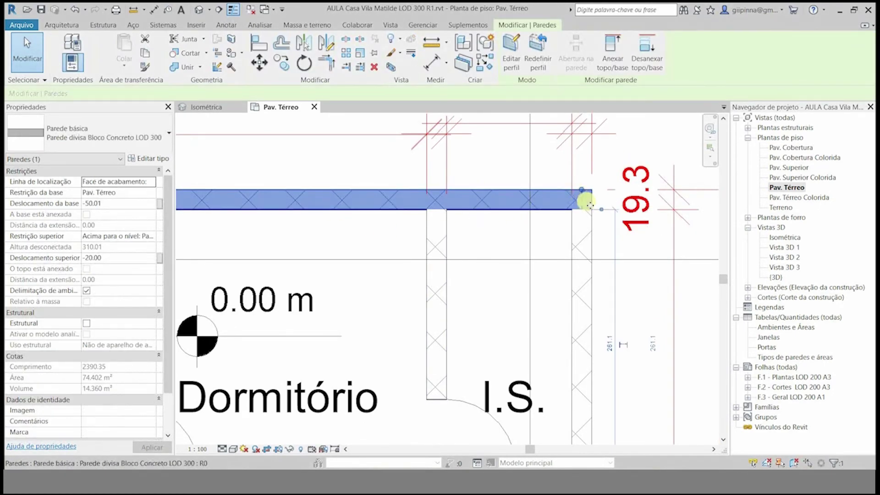
pyautogui.click(465, 199)
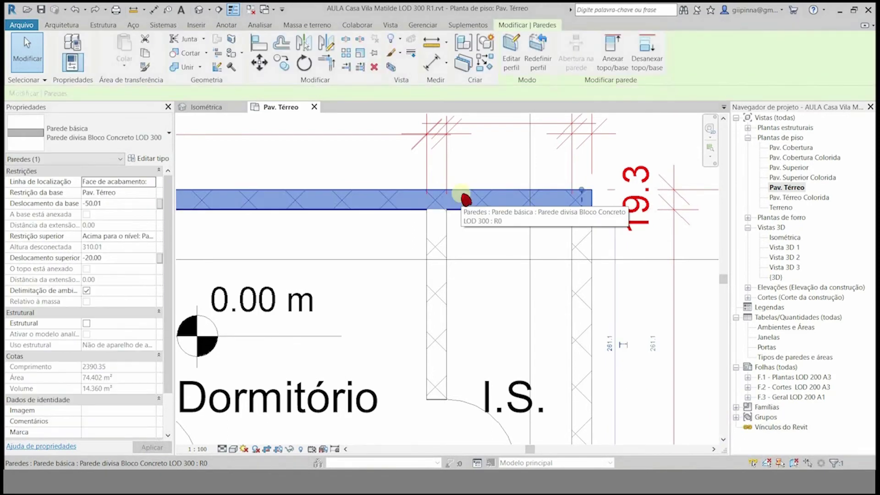
pyautogui.click(351, 45)
pyautogui.click(435, 221)
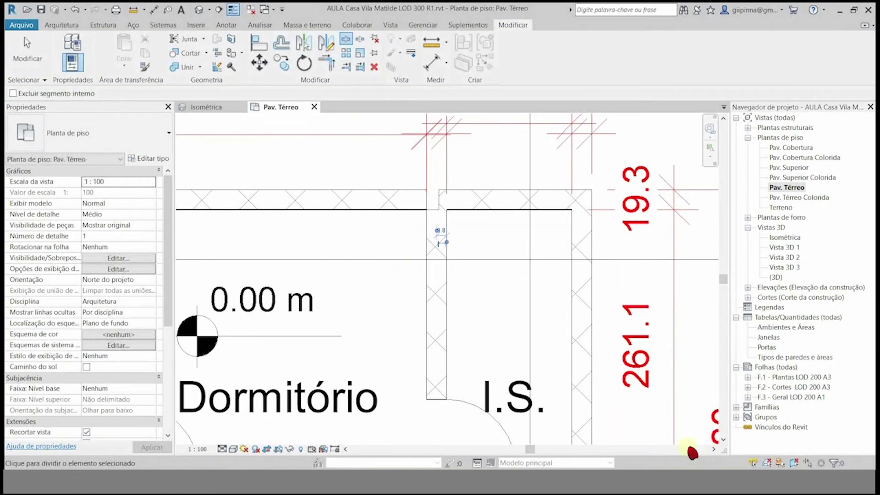
pyautogui.press('Escape')
# Step: Move the split end of the I.S. boundary wall segment to the partition's face on the I.S. side
pyautogui.click(490, 214)
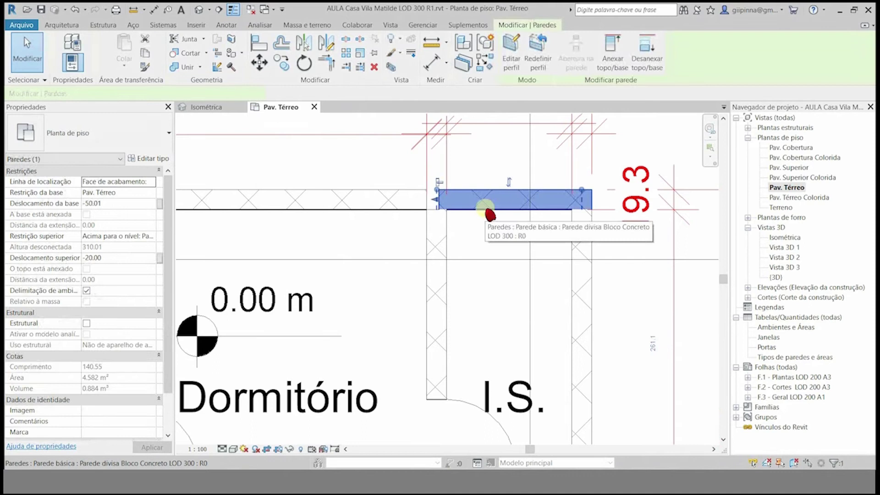
pyautogui.moveTo(445, 204); pyautogui.dragTo(447, 198)
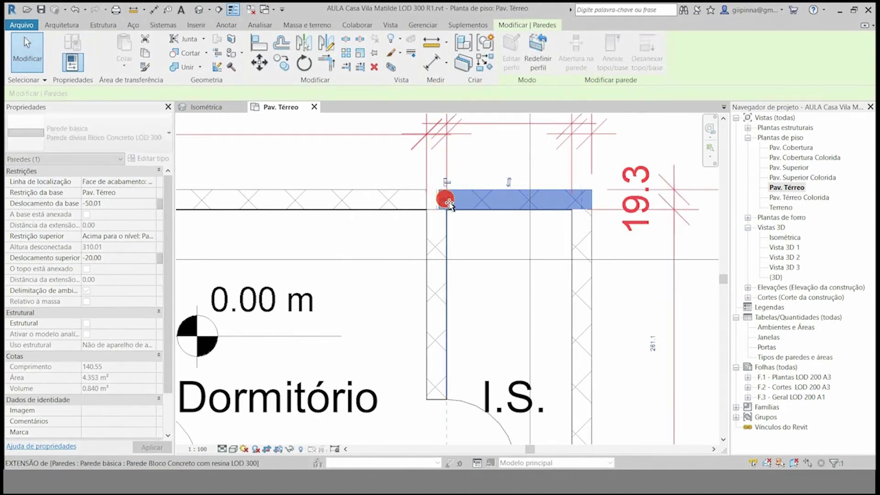
pyautogui.click(490, 234)
pyautogui.click(419, 201)
# Step: Check the layers of the I.S. boundary segment's type and duplicate it as Parede Divisa + ceramica Bloco Concreto LOD 300
pyautogui.click(478, 207)
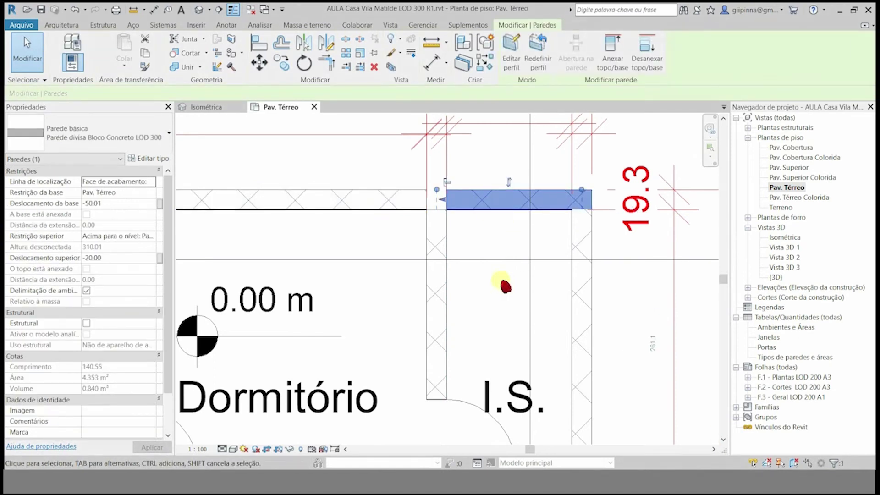
pyautogui.click(158, 161)
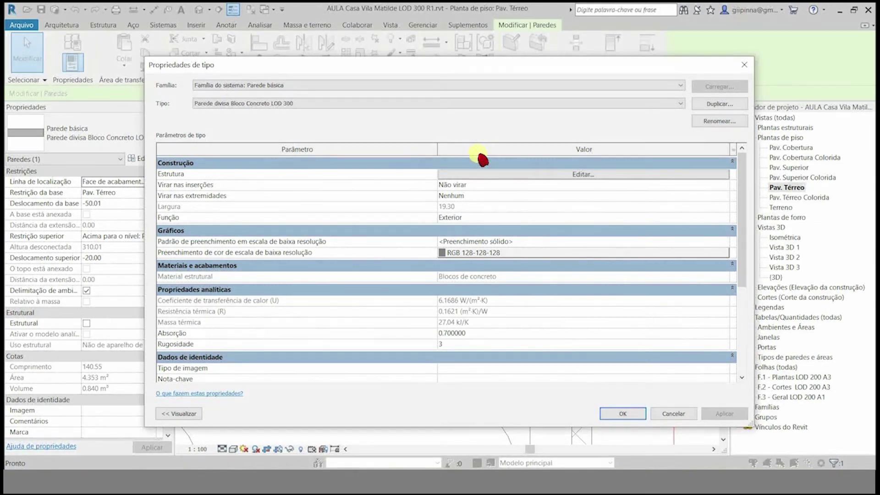
pyautogui.click(482, 174)
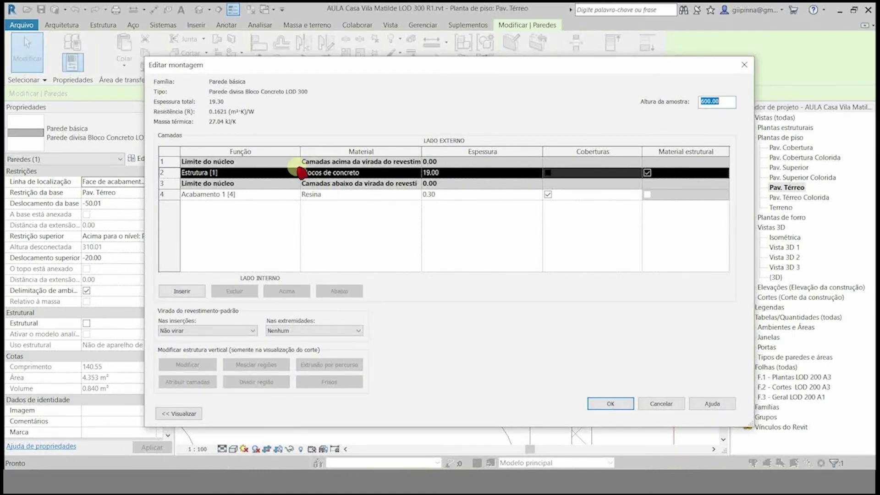
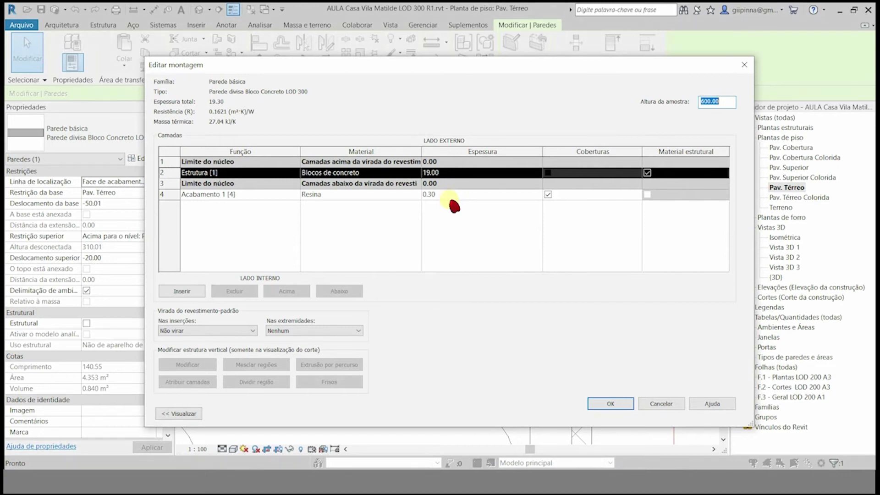
pyautogui.press('Return')
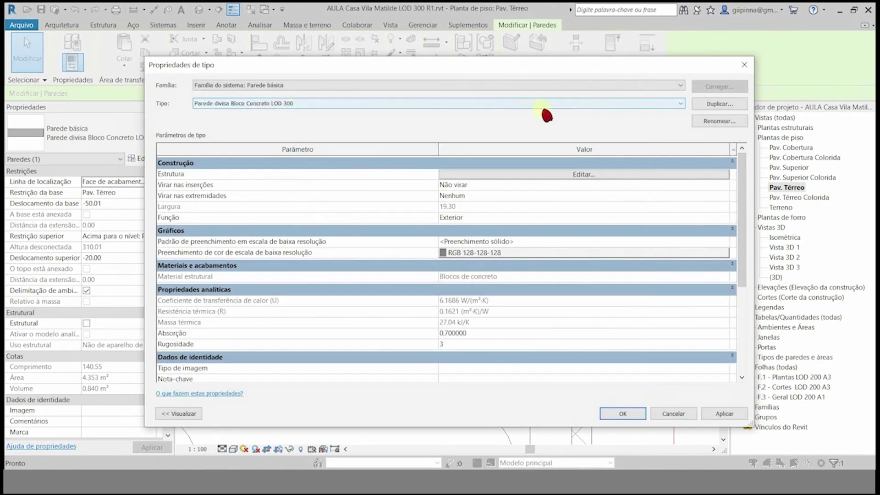
pyautogui.click(715, 105)
pyautogui.doubleClick(424, 237)
pyautogui.press('BackSpace')
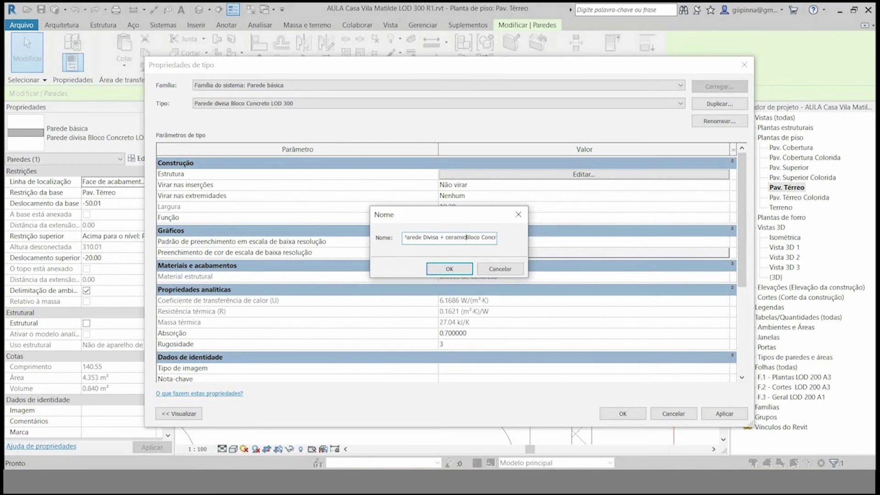
pyautogui.press('Return')
# Step: Search the materials for azulejo and pick Azulejo, mosaico, cinza for the new wall type's Acabamento 1 [4] layer
pyautogui.click(592, 178)
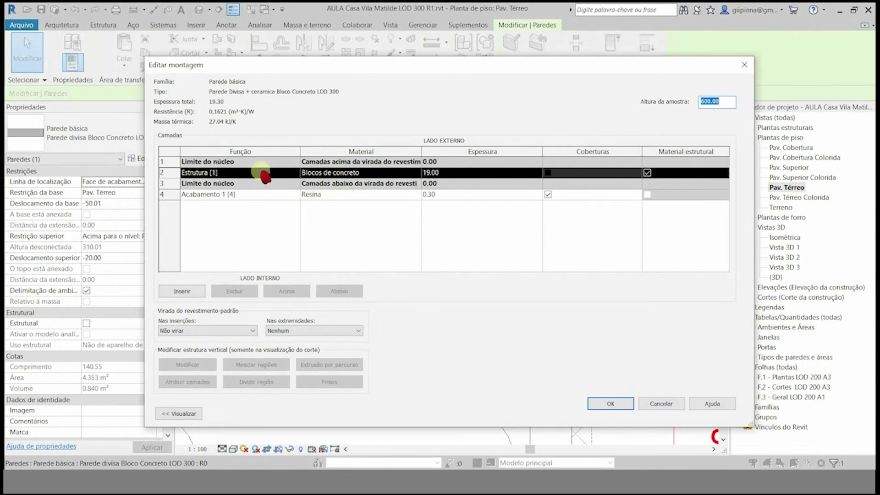
pyautogui.click(387, 195)
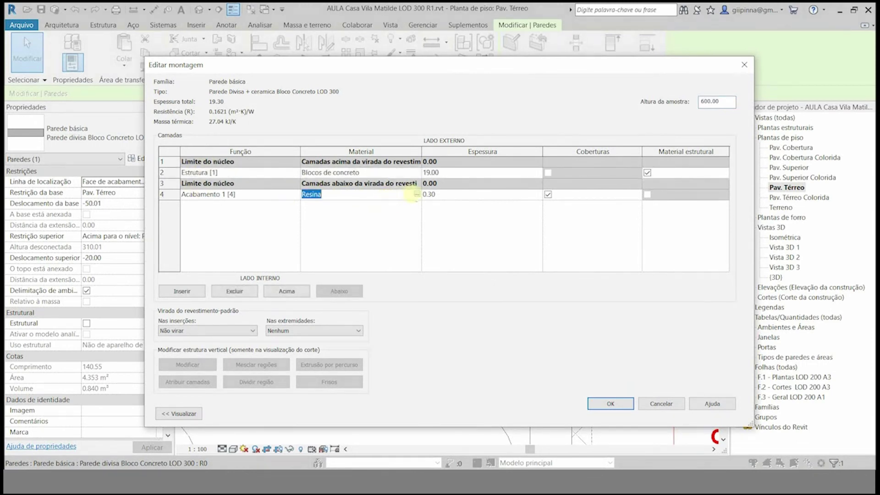
pyautogui.click(412, 194)
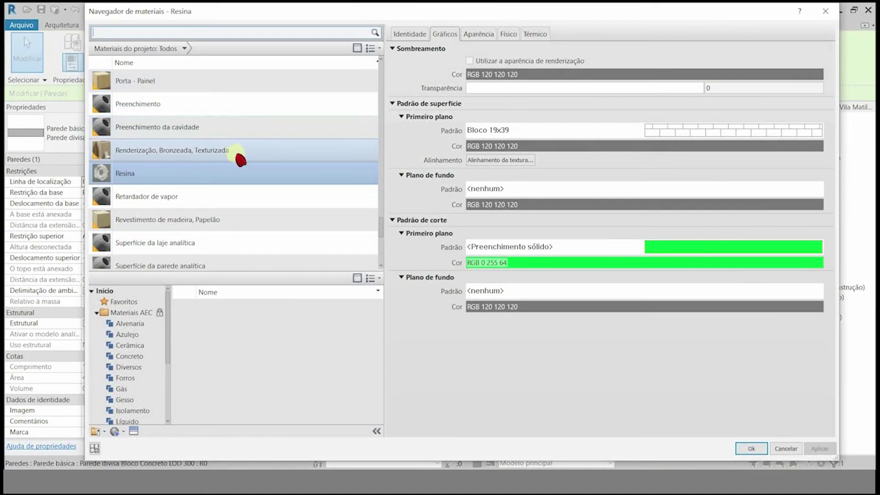
pyautogui.click(152, 37)
pyautogui.write('azulejo')
pyautogui.moveTo(379, 324); pyautogui.dragTo(382, 378)
pyautogui.scroll(-3, 382, 379)
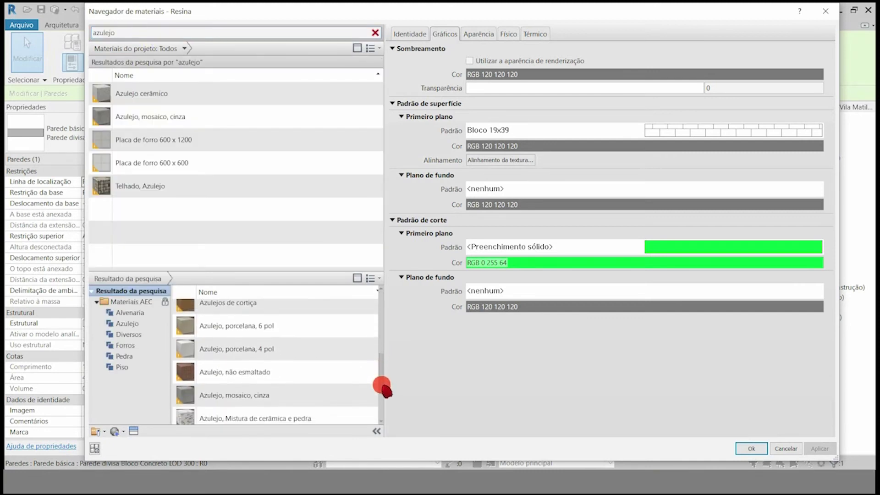
pyautogui.click(310, 344)
pyautogui.click(360, 344)
pyautogui.click(388, 257)
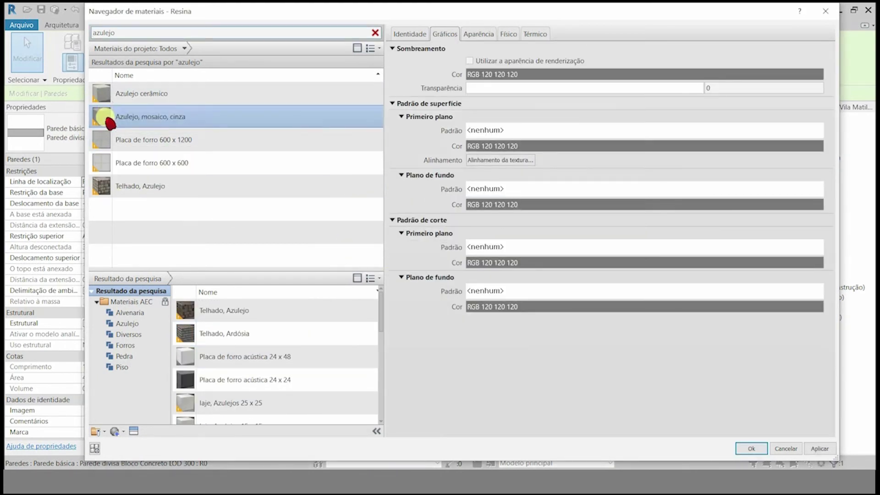
# Step: Set the Azulejo, mosaico, cinza material's surface foreground pattern to Hachura cruzada 1,5 mm in colour RGB 192 192 192
pyautogui.click(472, 130)
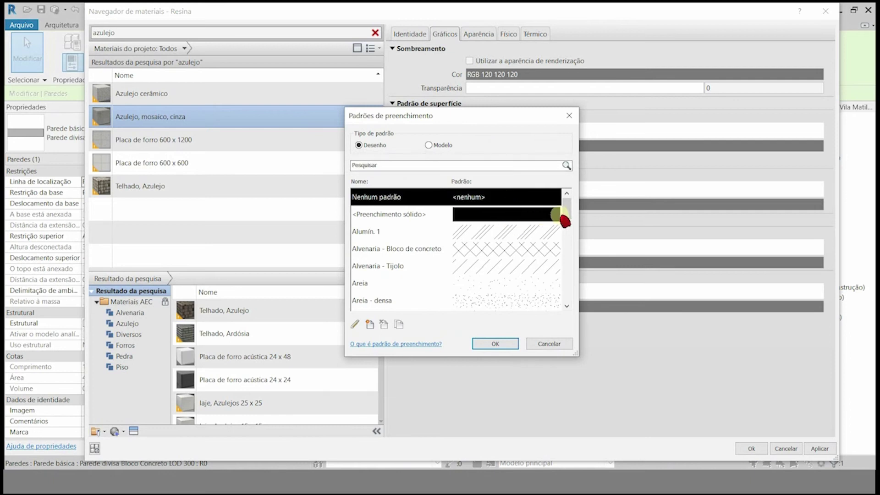
pyautogui.moveTo(567, 207); pyautogui.dragTo(568, 243)
pyautogui.click(503, 284)
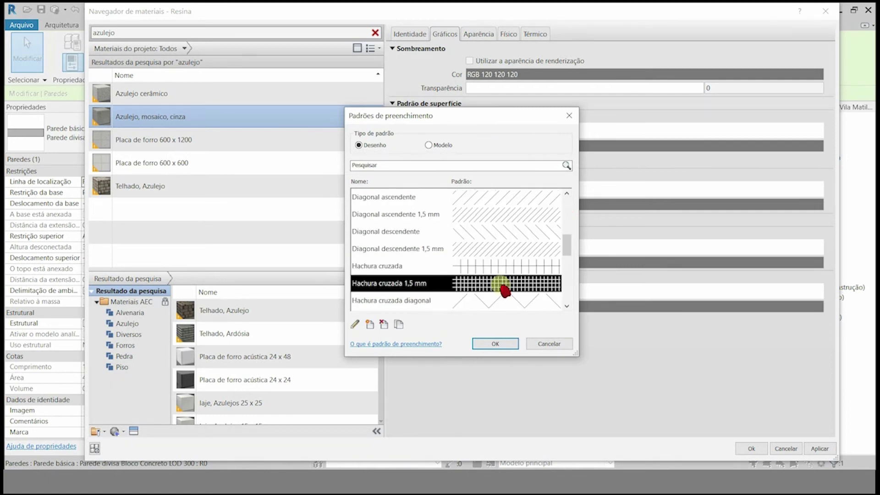
pyautogui.click(487, 343)
pyautogui.click(540, 146)
pyautogui.click(415, 217)
pyautogui.click(508, 331)
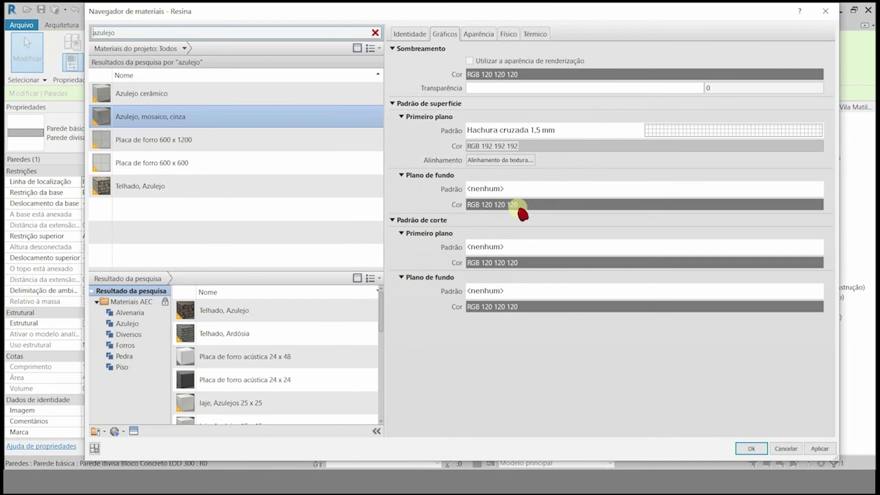
# Step: Set the tile material's cut foreground pattern to solid fill in RGB 192 192 192 and apply the material to the layer
pyautogui.click(507, 248)
pyautogui.click(507, 216)
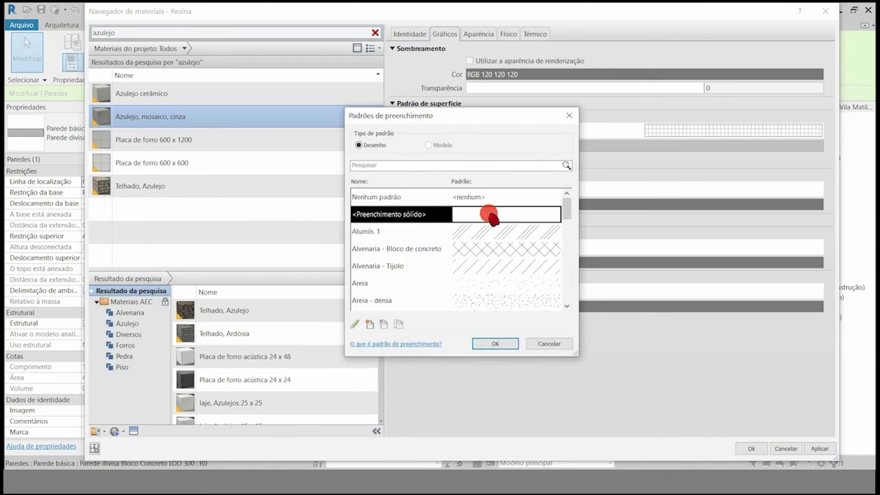
pyautogui.click(504, 344)
pyautogui.click(550, 262)
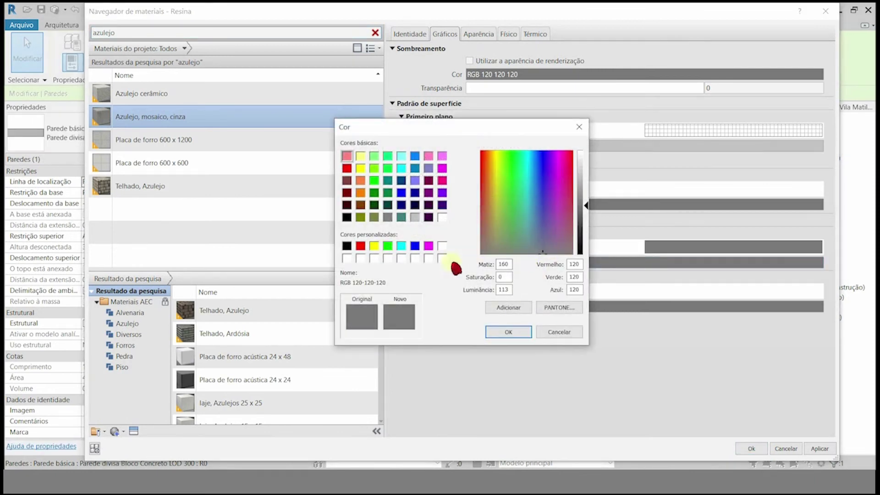
pyautogui.click(416, 218)
pyautogui.click(510, 332)
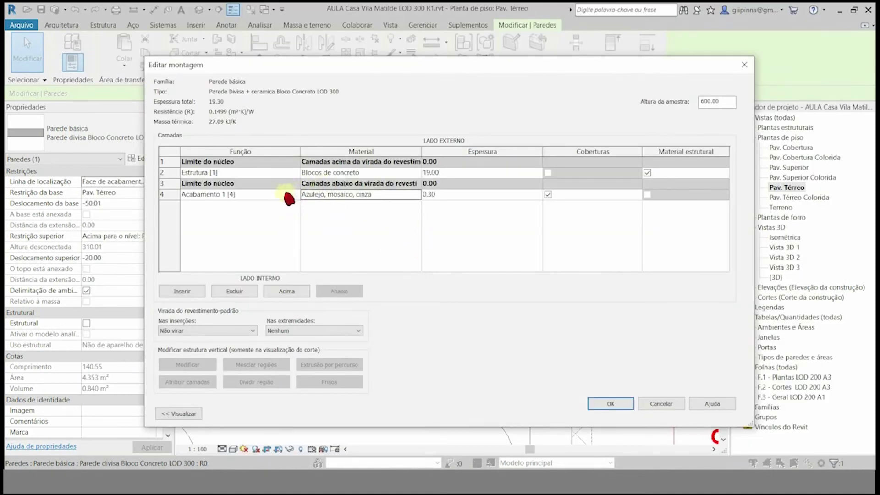
# Step: Duplicate the Azulejo, mosaico, cinza material as Acabamento cerâmico and assign it to the Acabamento 1 [4] layer
pyautogui.click(441, 194)
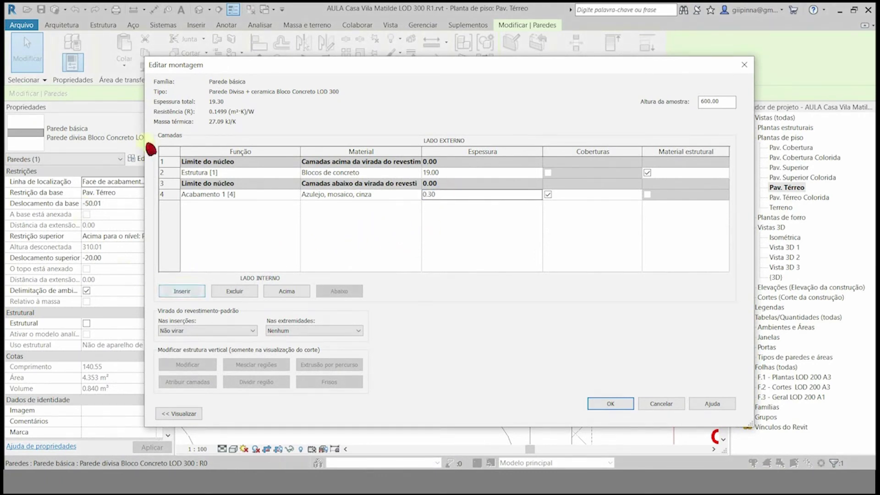
pyautogui.click(452, 195)
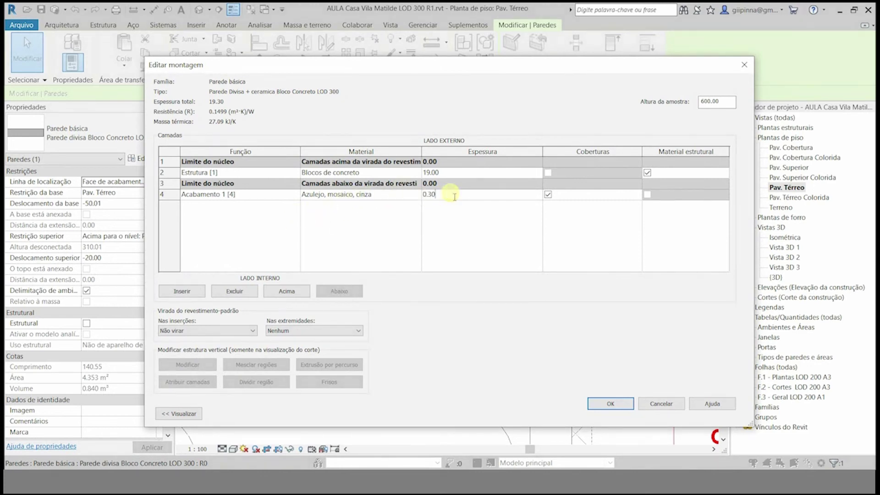
pyautogui.click(387, 196)
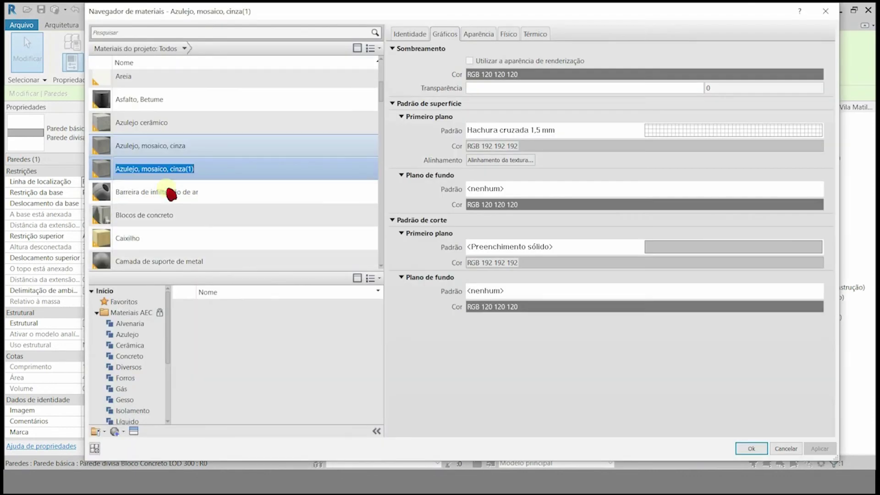
pyautogui.rightClick(163, 174)
pyautogui.click(186, 218)
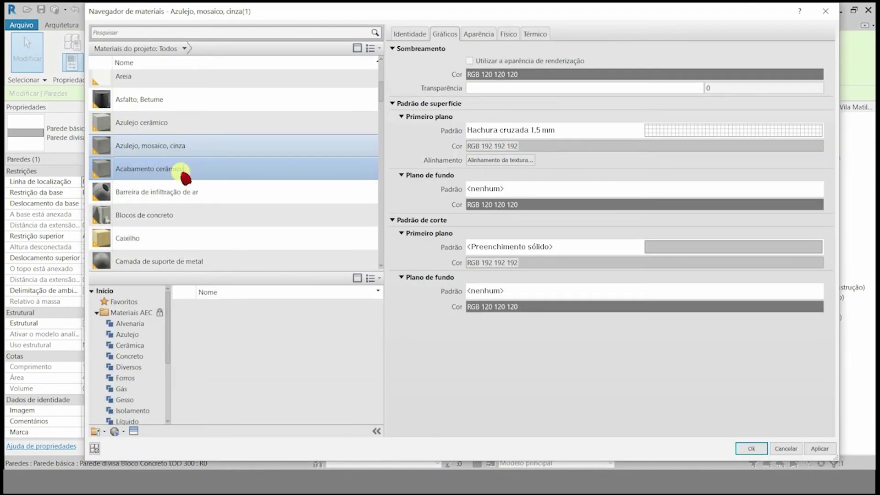
pyautogui.press('Return')
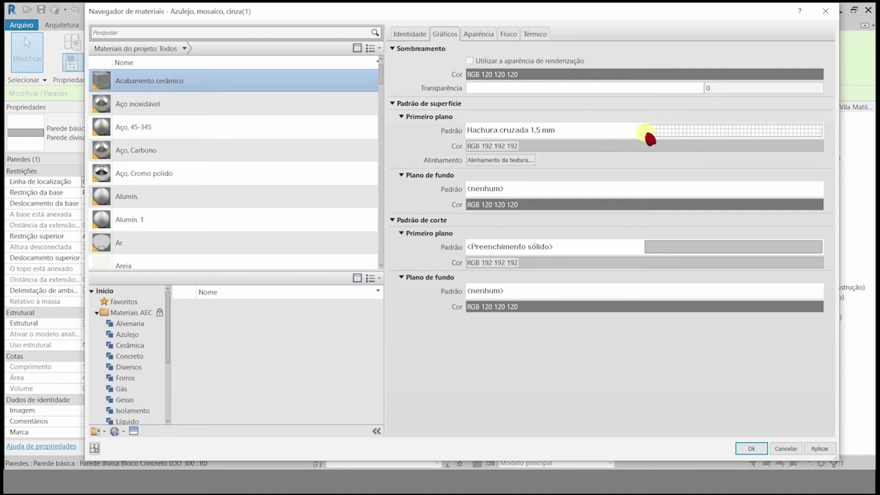
pyautogui.click(752, 449)
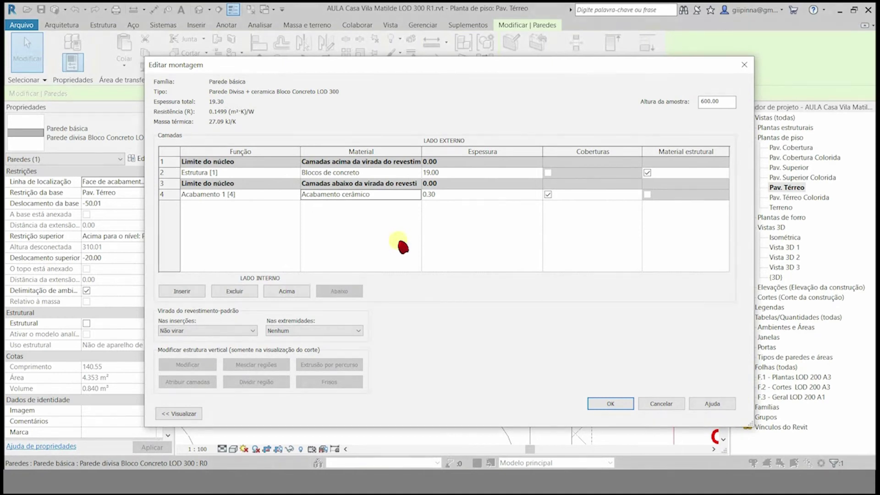
# Step: Set the Acabamento cerâmico layer's thickness to 3 cm and apply the new type to the I.S. boundary segment
pyautogui.click(437, 195)
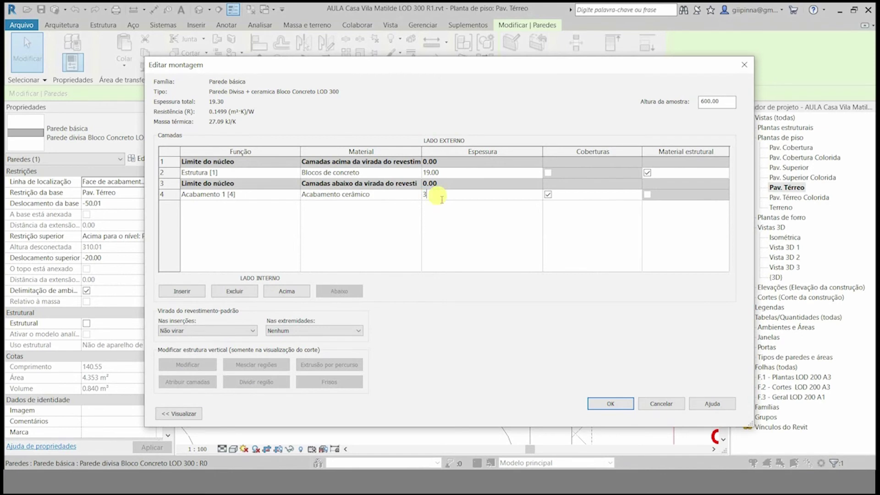
pyautogui.press('Return')
pyautogui.press('Return')
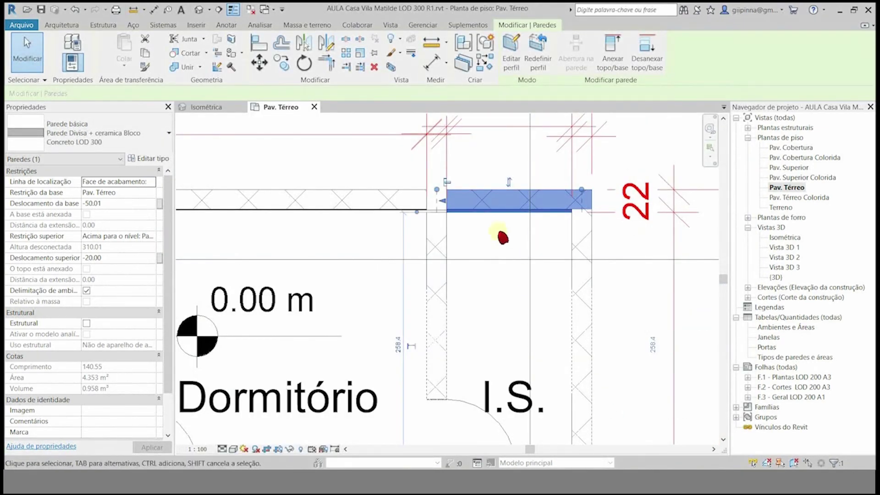
pyautogui.click(502, 236)
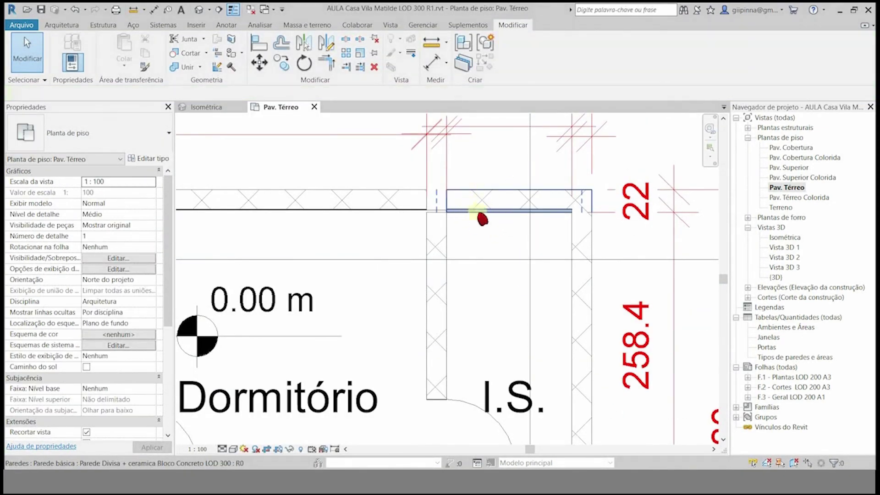
# Step: Examine how the ceramic-finished boundary segment meets the Dormitório partition and the I.S. corner in plan
pyautogui.scroll(4, 477, 215)
pyautogui.click(367, 230)
pyautogui.click(340, 235)
pyautogui.click(364, 222)
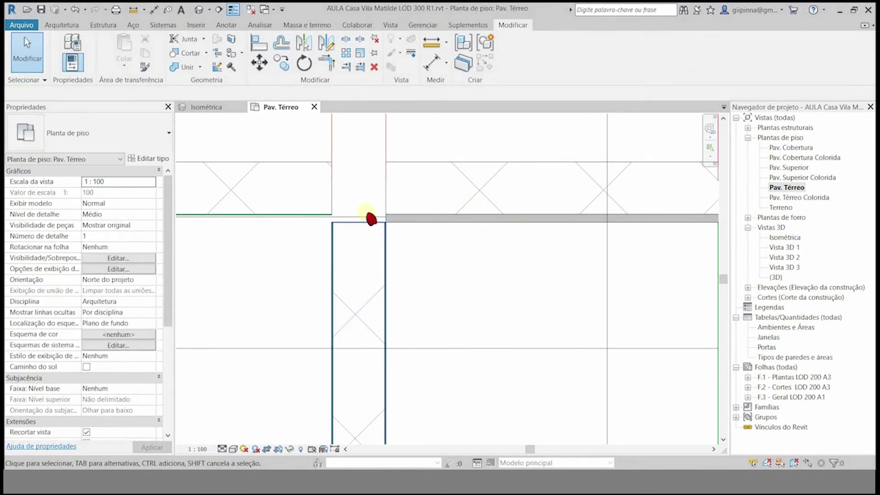
pyautogui.scroll(-3, 303, 174)
pyautogui.scroll(-1, 409, 183)
pyautogui.scroll(2, 407, 187)
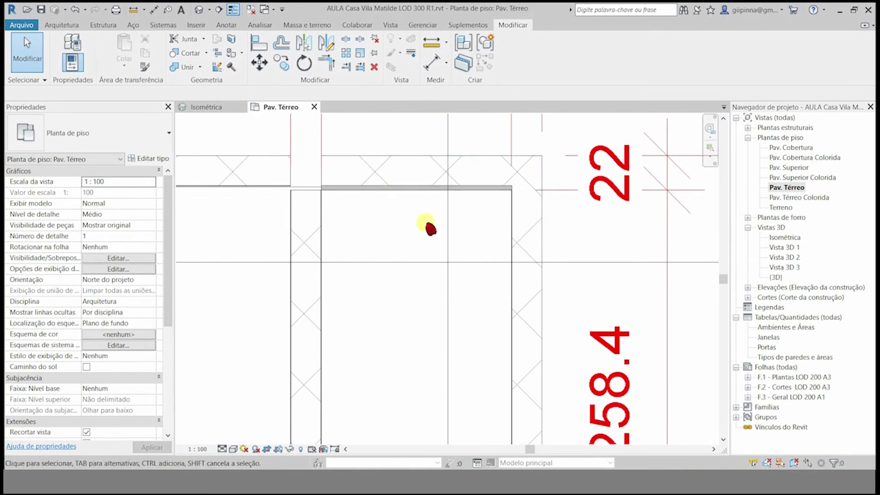
pyautogui.scroll(-2, 401, 182)
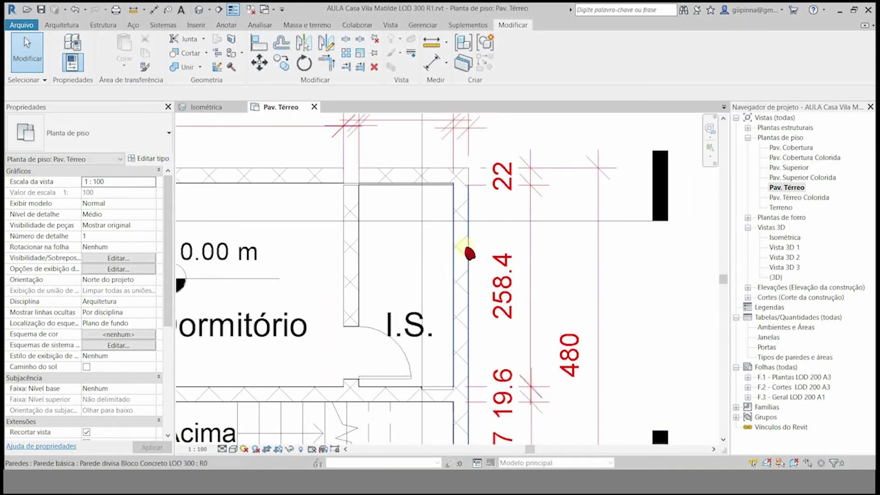
# Step: Split the vertical boundary wall beside the I.S. at the I.S. face of the wall next to the stairs
pyautogui.click(476, 269)
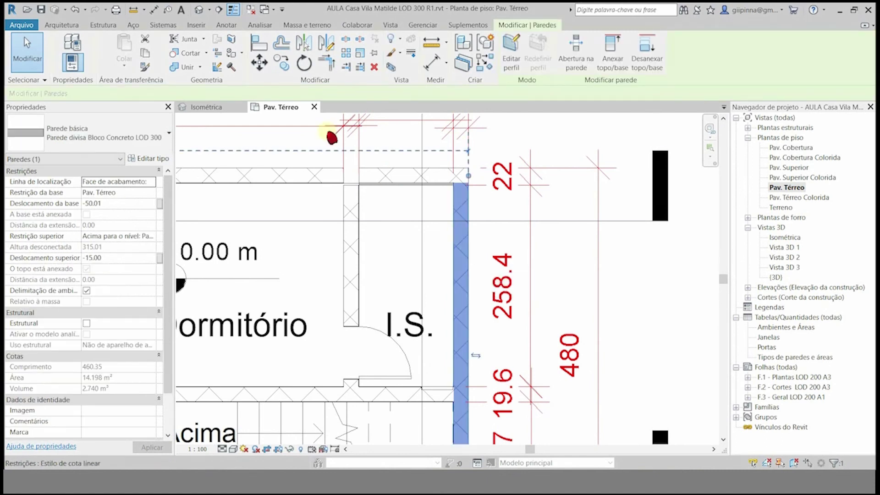
pyautogui.click(350, 45)
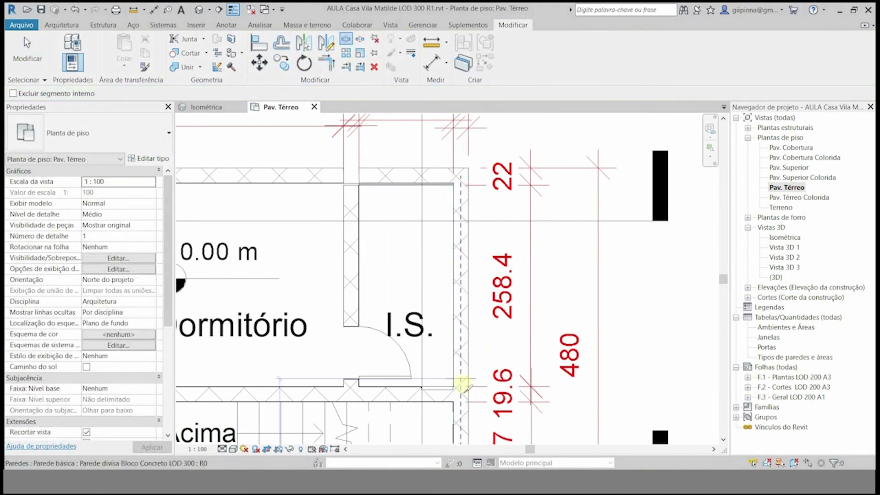
pyautogui.scroll(4, 459, 406)
pyautogui.click(27, 52)
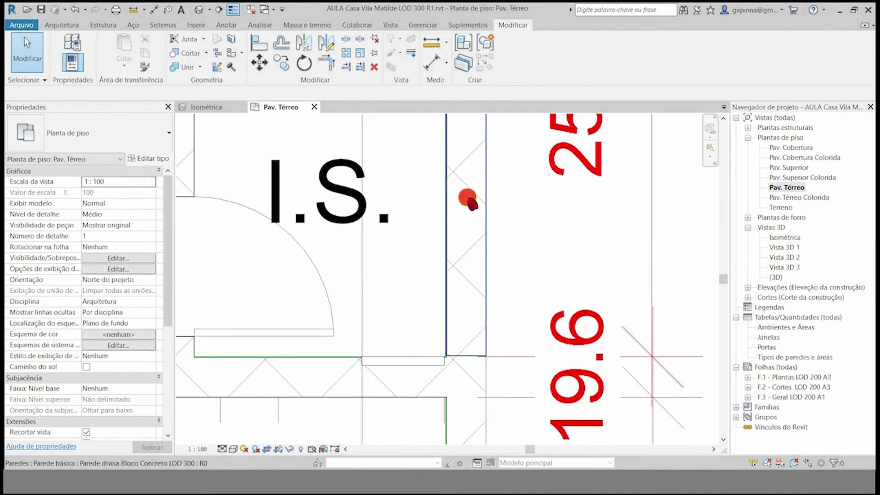
# Step: Change the split boundary wall segment along the I.S. to type Parede Divisa + ceramica Bloco Concreto LOD 300
pyautogui.click(468, 196)
pyautogui.scroll(-2, 399, 354)
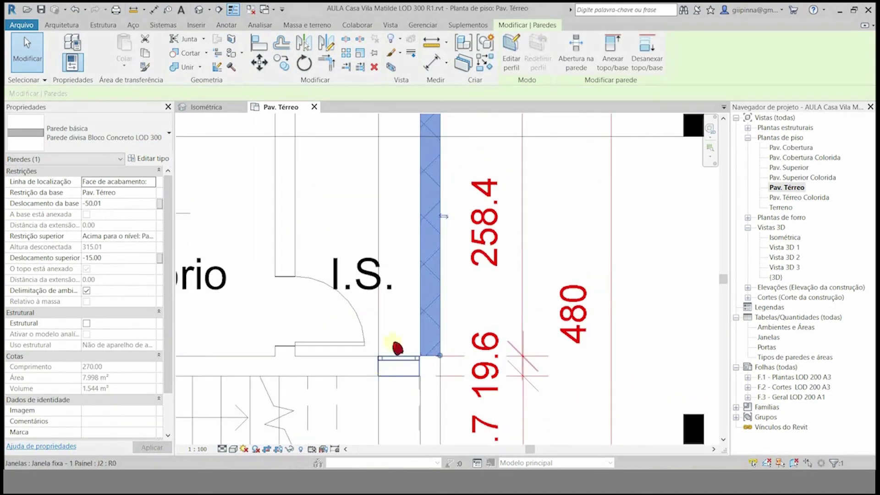
pyautogui.click(126, 146)
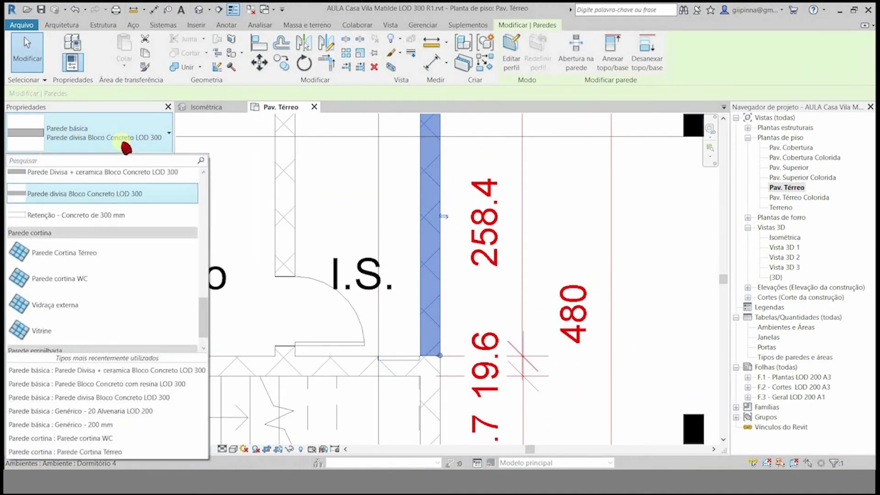
pyautogui.click(140, 227)
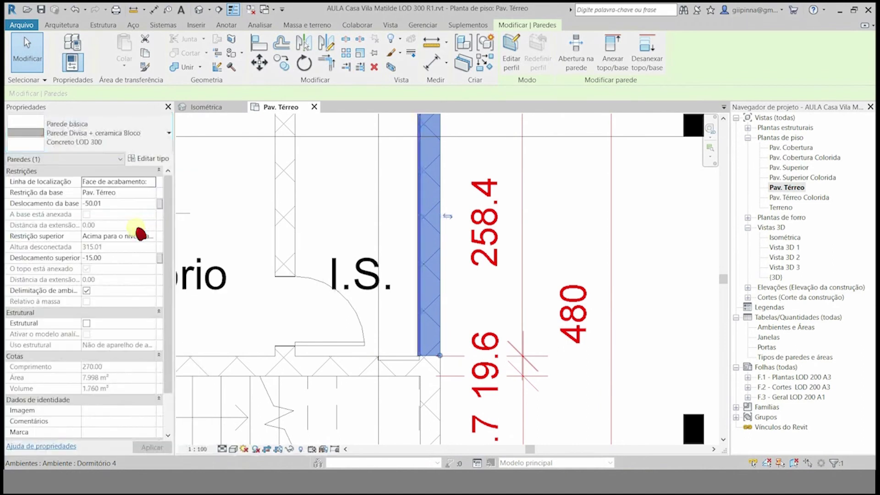
pyautogui.click(565, 242)
# Step: Duplicate the type of the partition between Dormitório and the I.S. and name it Parede Bloco Concreto Resina + ceramica LOD 300
pyautogui.scroll(-3, 569, 275)
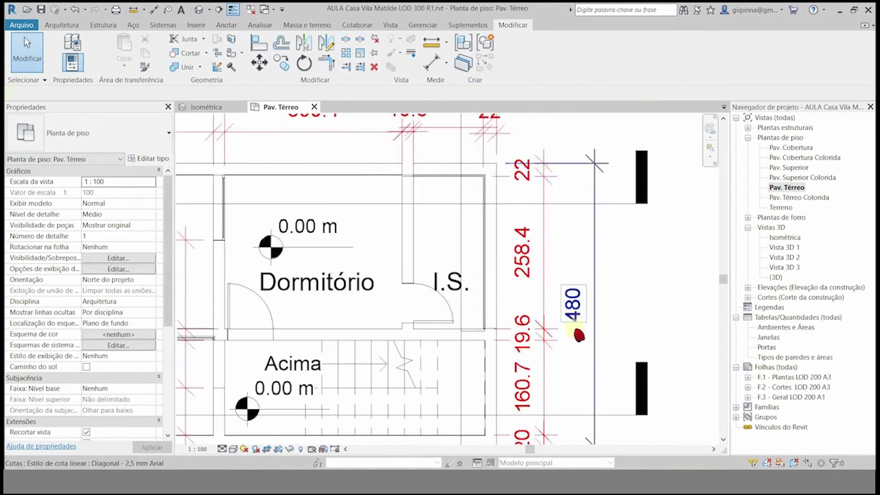
pyautogui.scroll(-1, 438, 343)
pyautogui.scroll(5, 434, 232)
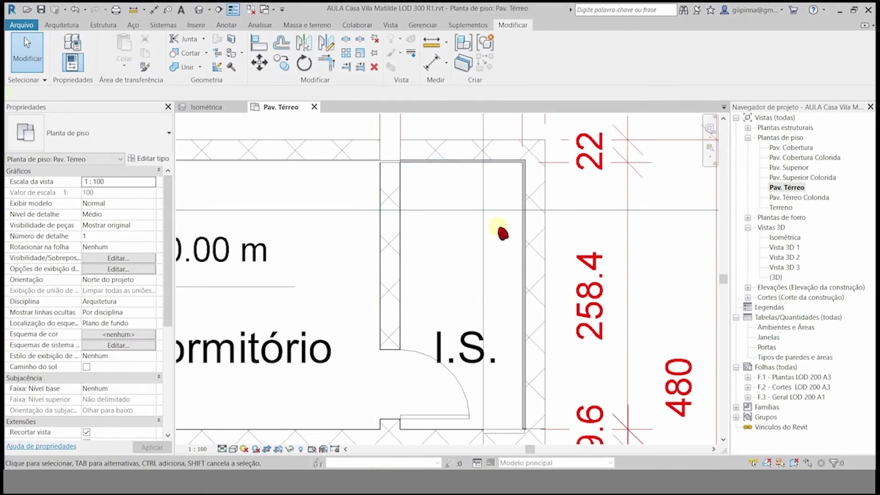
pyautogui.click(393, 196)
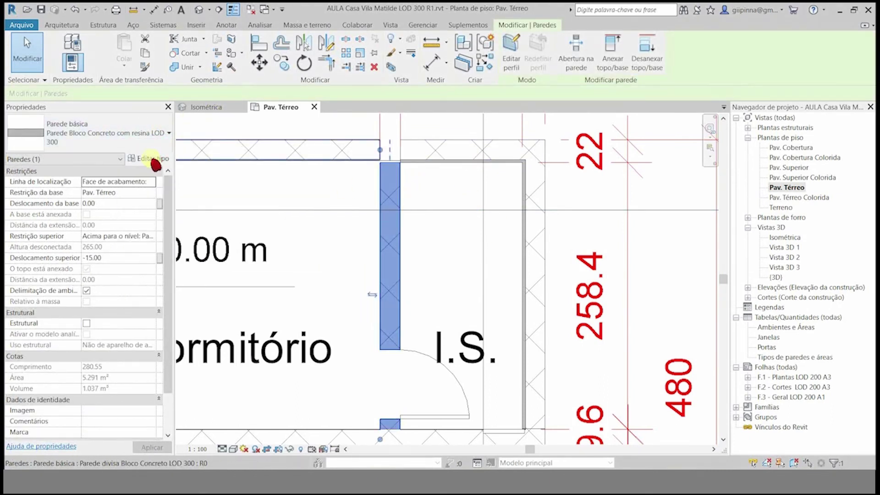
pyautogui.click(156, 159)
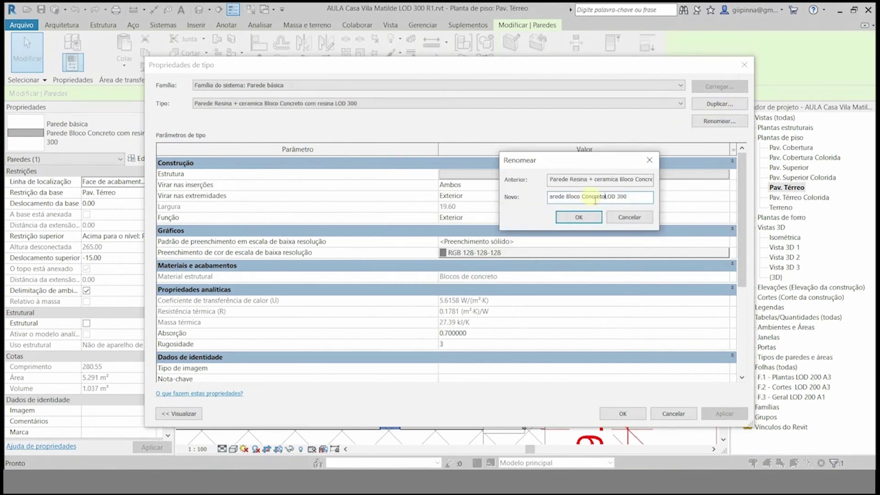
pyautogui.write('Resina + ceramica')
pyautogui.click(580, 218)
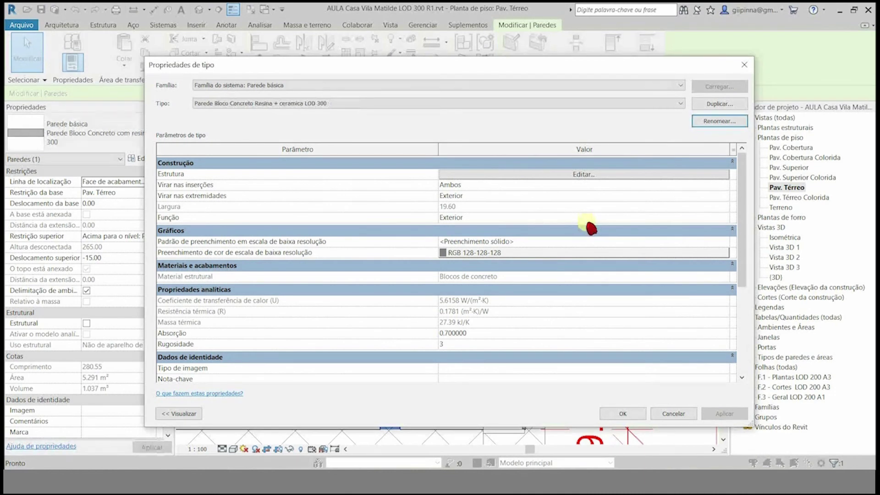
# Step: Assign the Acabamento cerâmico material to the interior-side Acabamento 1 [4] layer of the new partition type
pyautogui.click(555, 175)
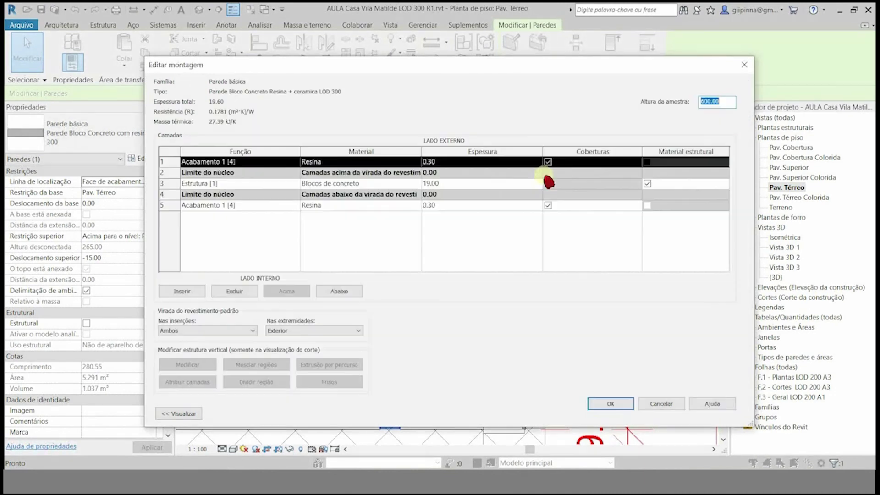
pyautogui.click(336, 166)
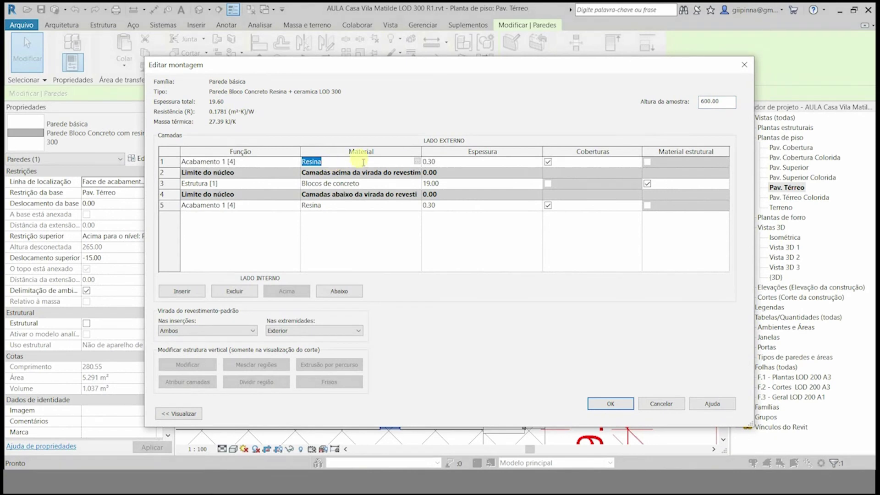
pyautogui.click(350, 205)
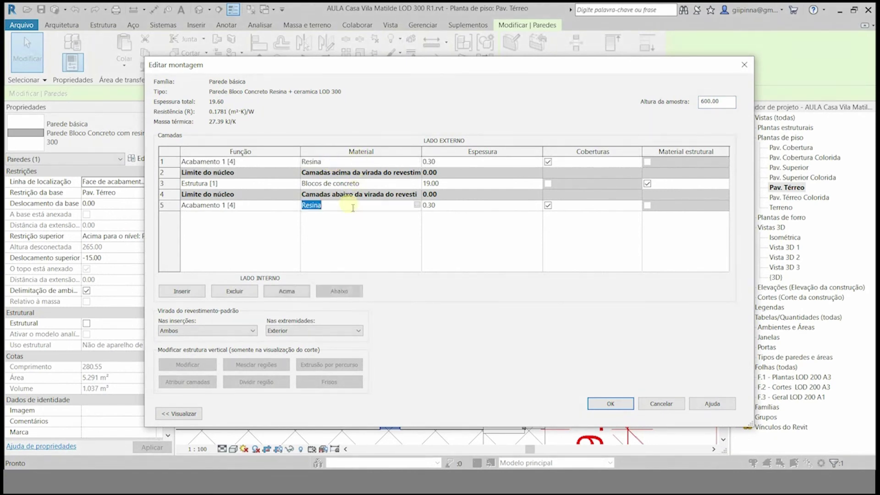
pyautogui.click(417, 205)
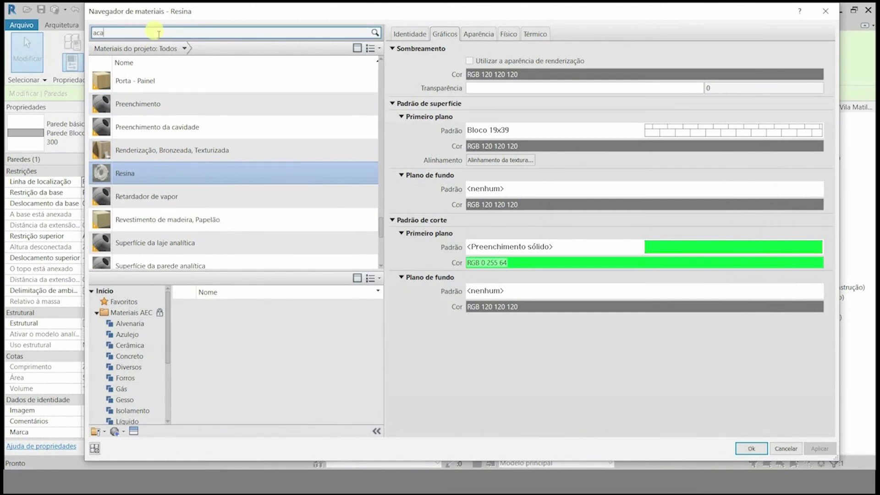
pyautogui.click(109, 92)
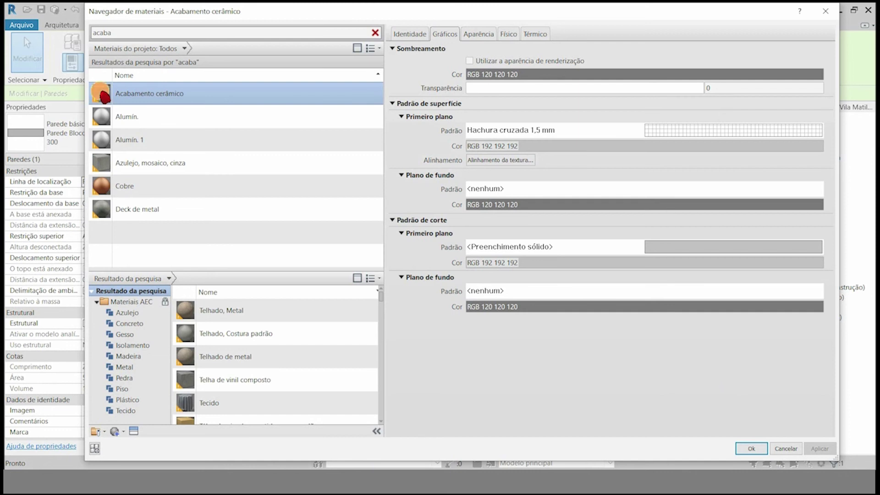
pyautogui.press('Return')
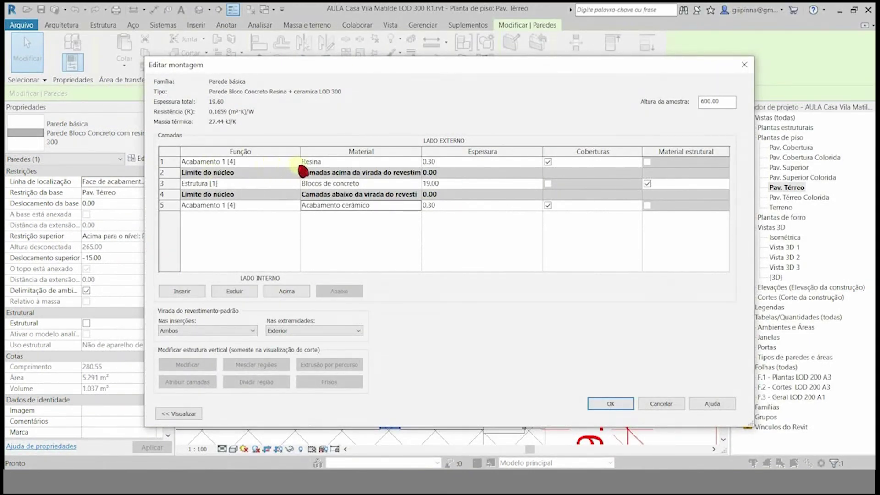
# Step: Set the Acabamento cerâmico layer's thickness to 3.00 in type Parede Bloco Concreto Resina + ceramica LOD 300 and apply the type changes
pyautogui.click(448, 206)
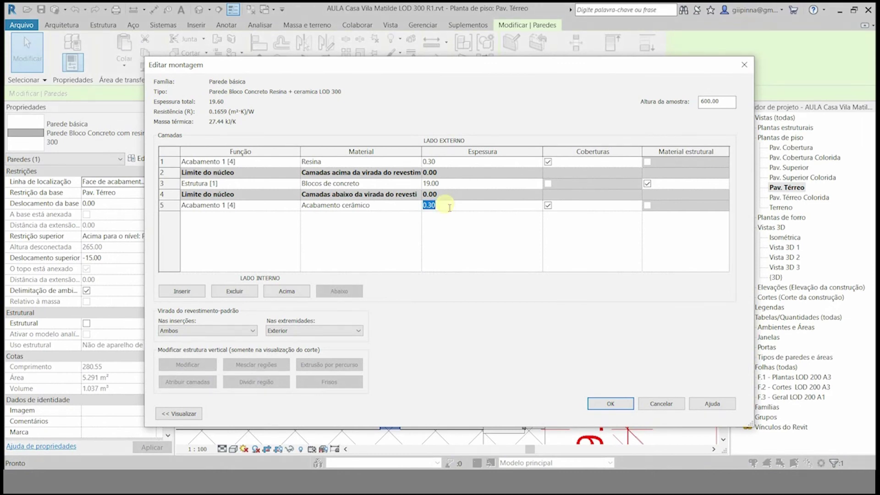
pyautogui.write('3')
pyautogui.press('Tab')
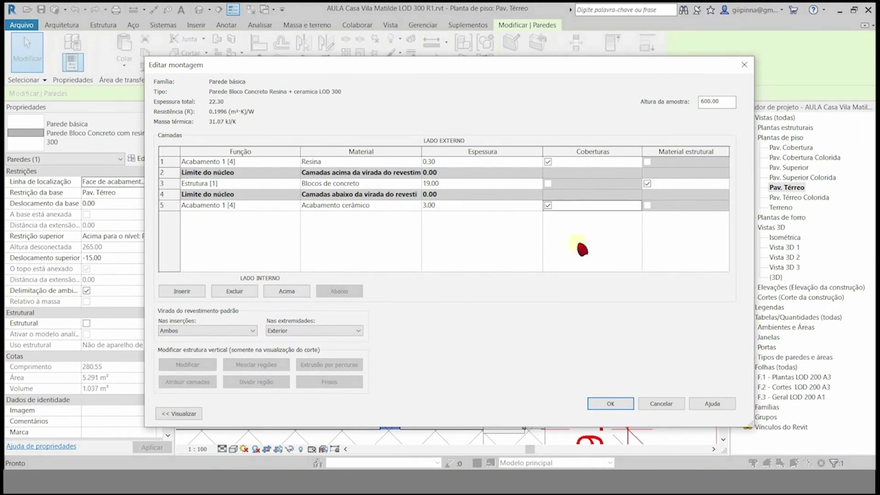
pyautogui.click(611, 403)
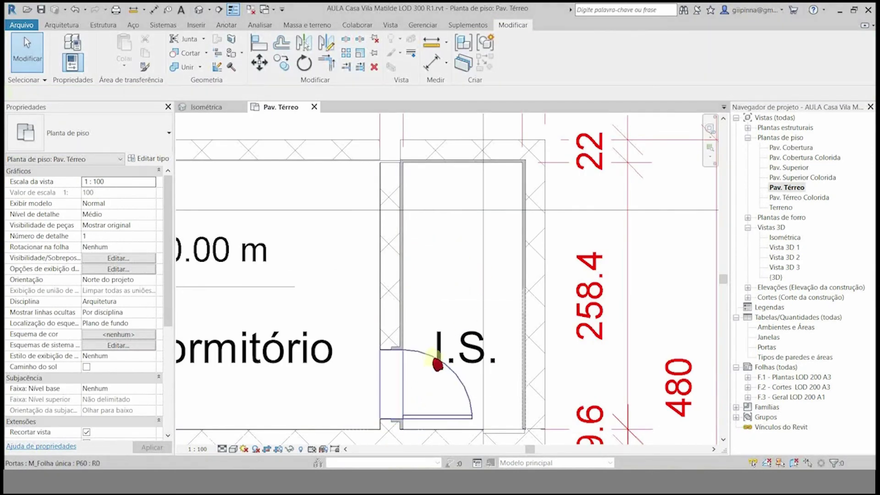
pyautogui.doubleClick(376, 384)
pyautogui.click(729, 185)
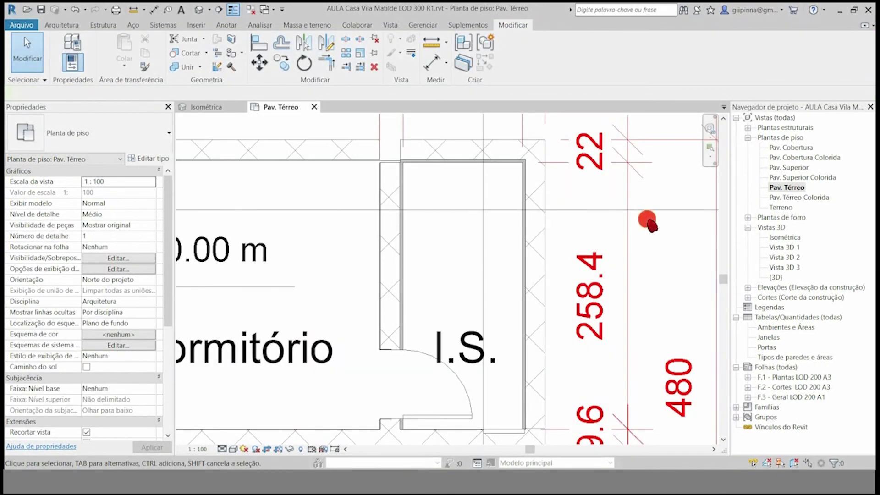
pyautogui.scroll(5, 391, 362)
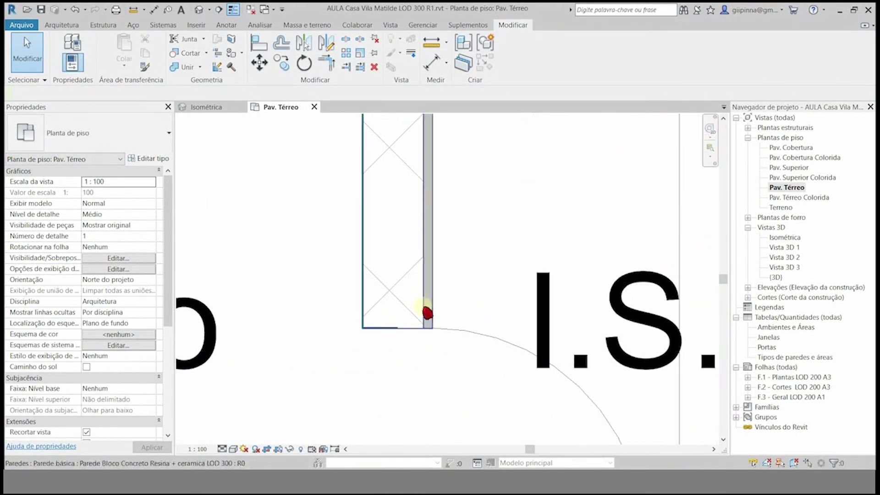
pyautogui.scroll(-5, 427, 314)
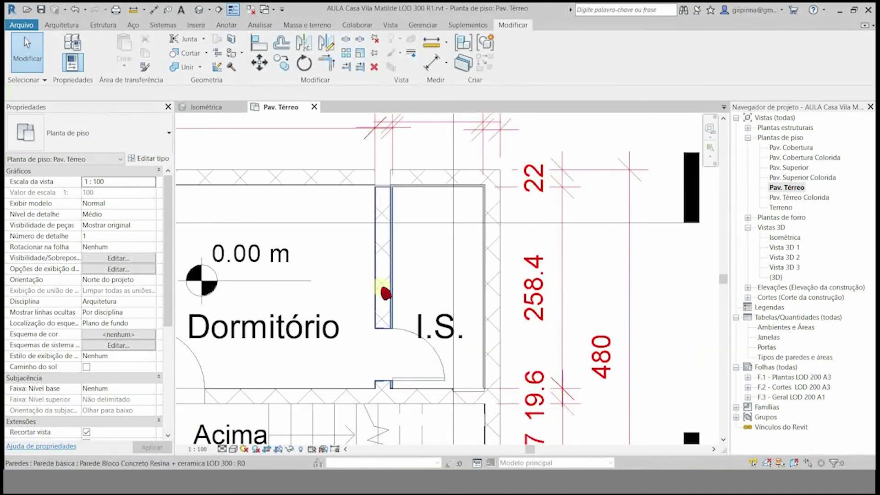
# Step: Split the I.S. wall beside the stairs at the partition and change its I.S. segment to Parede Bloco Concreto Resina + ceramica LOD 300
pyautogui.click(427, 395)
pyautogui.scroll(5, 427, 392)
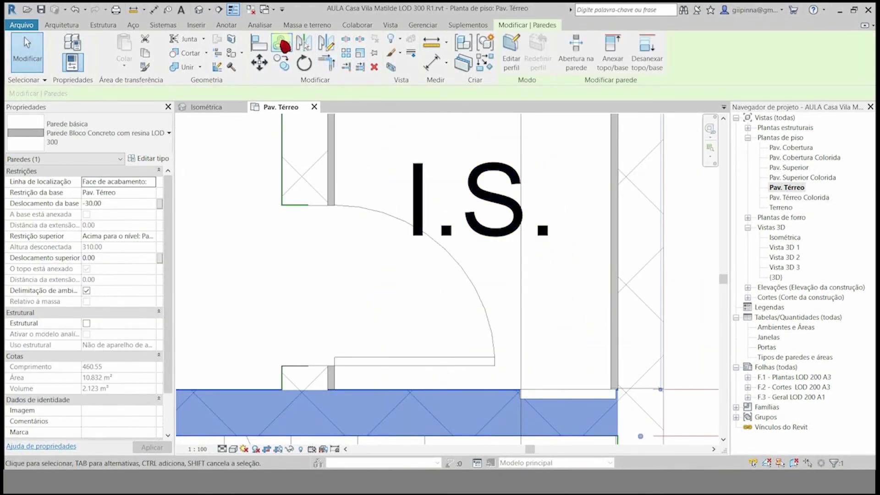
pyautogui.scroll(-3, 300, 222)
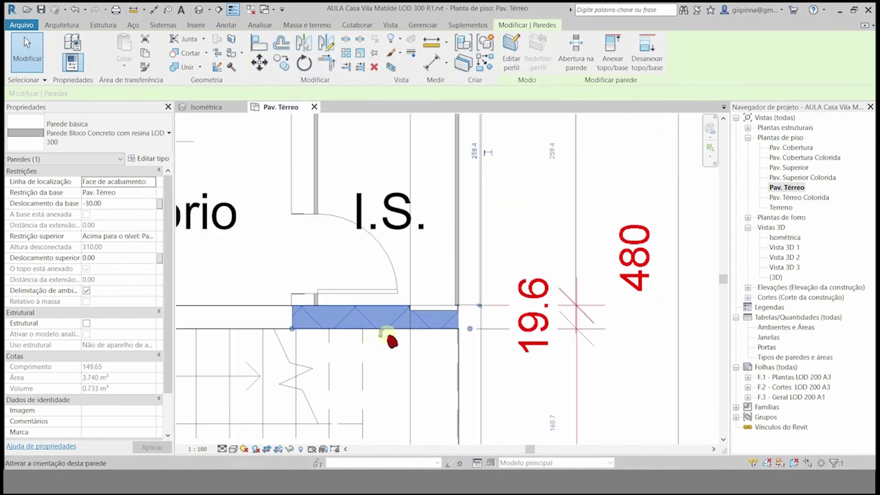
pyautogui.click(166, 134)
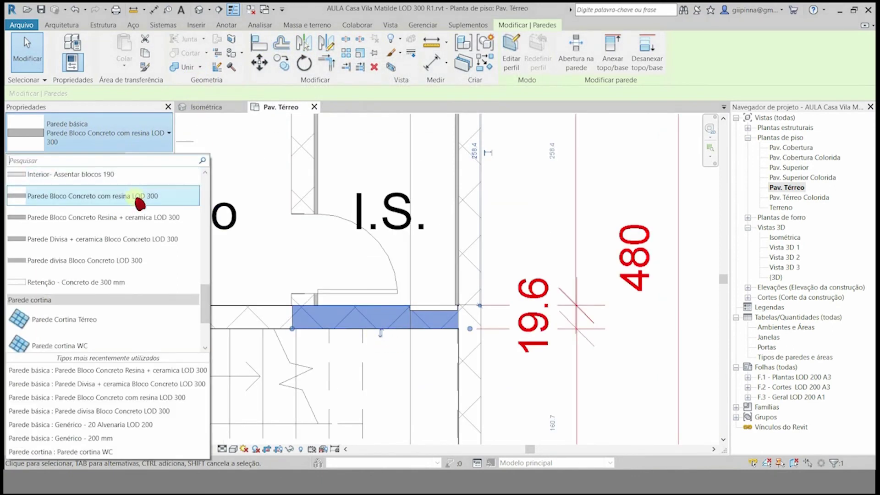
pyautogui.click(144, 219)
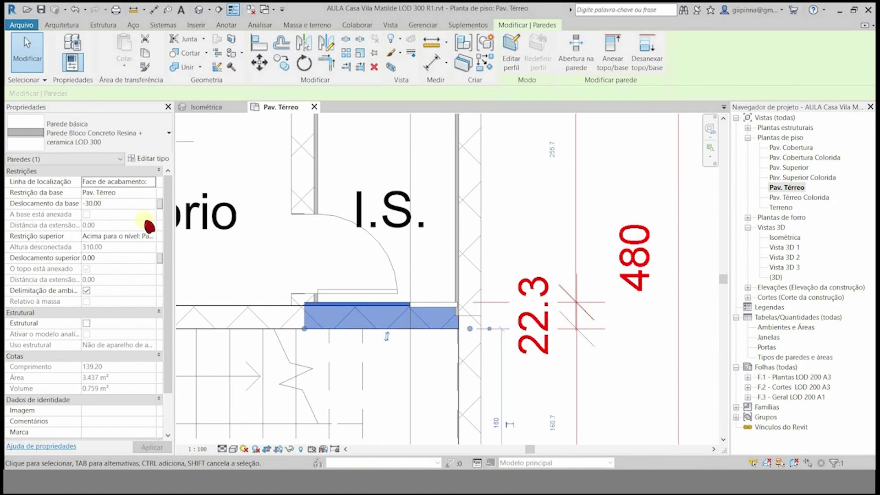
pyautogui.click(642, 325)
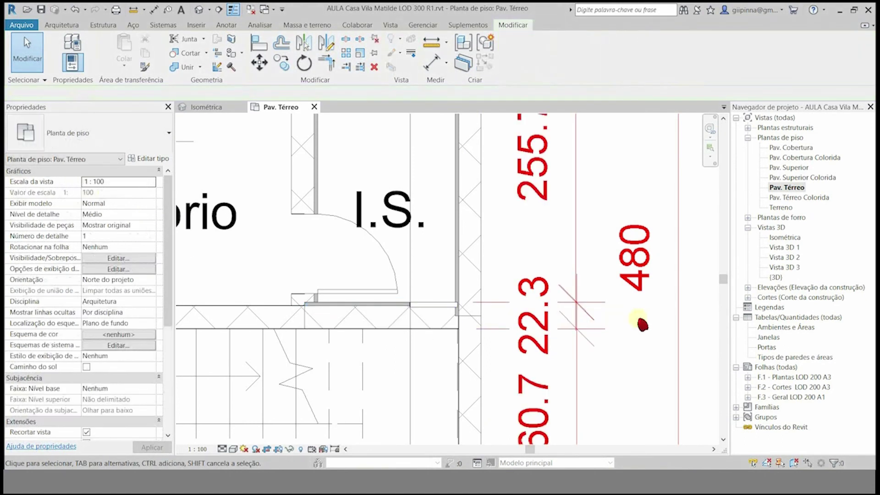
# Step: Adjust the wall ends below the I.S. door so the tiled wall reaches the partition's Dormitório-side face and the resin wall meets it
pyautogui.scroll(3, 301, 304)
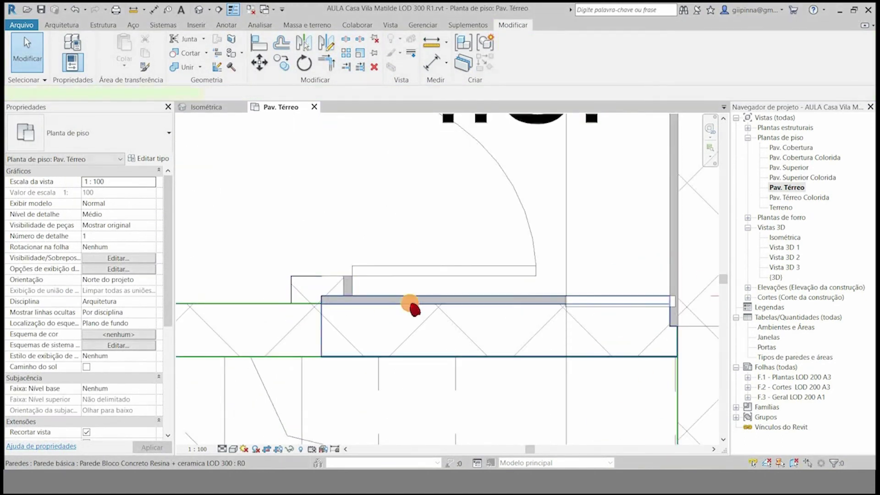
pyautogui.click(411, 305)
pyautogui.press('r')
pyautogui.press('s')
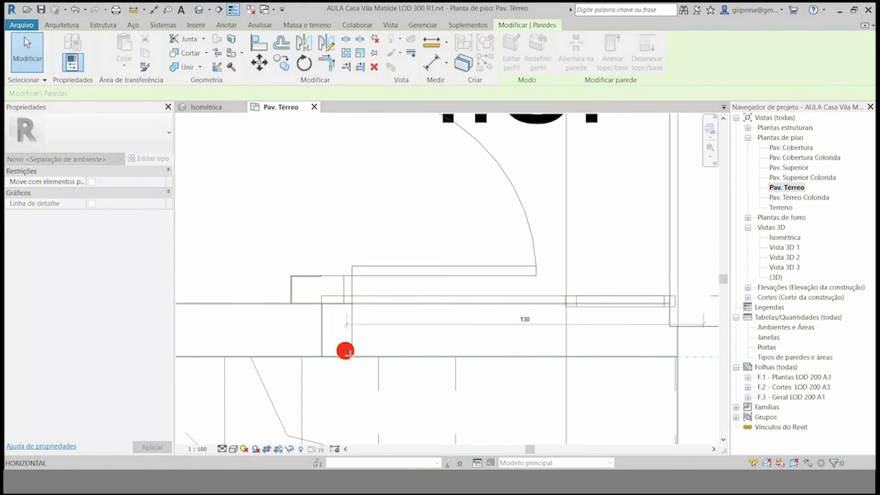
pyautogui.moveTo(350, 355); pyautogui.dragTo(351, 356)
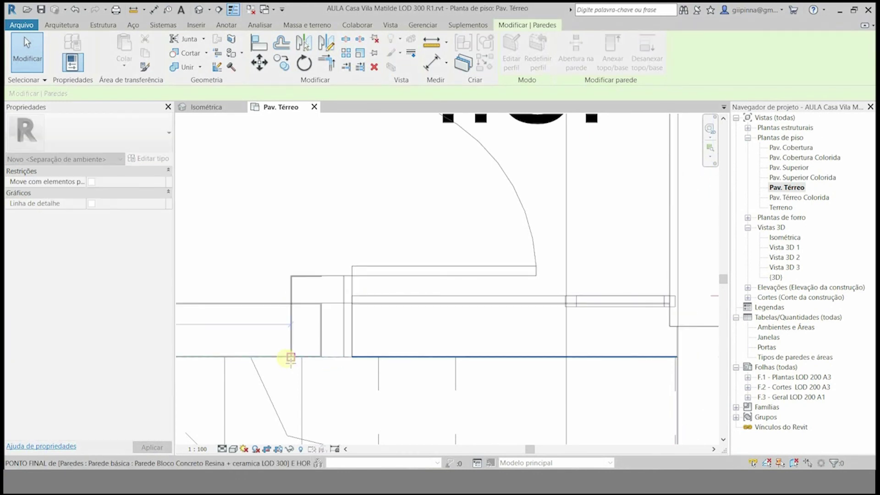
pyautogui.click(291, 357)
pyautogui.click(309, 275)
pyautogui.click(346, 329)
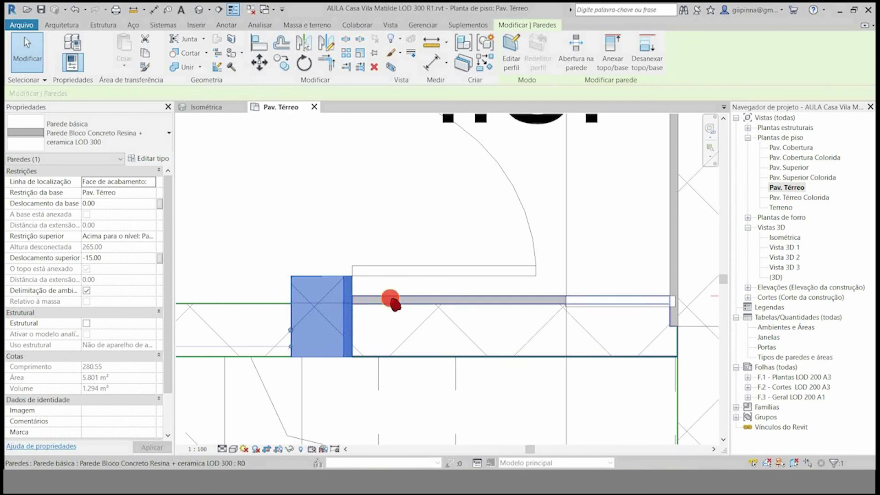
pyautogui.click(390, 301)
pyautogui.click(301, 355)
pyautogui.click(227, 355)
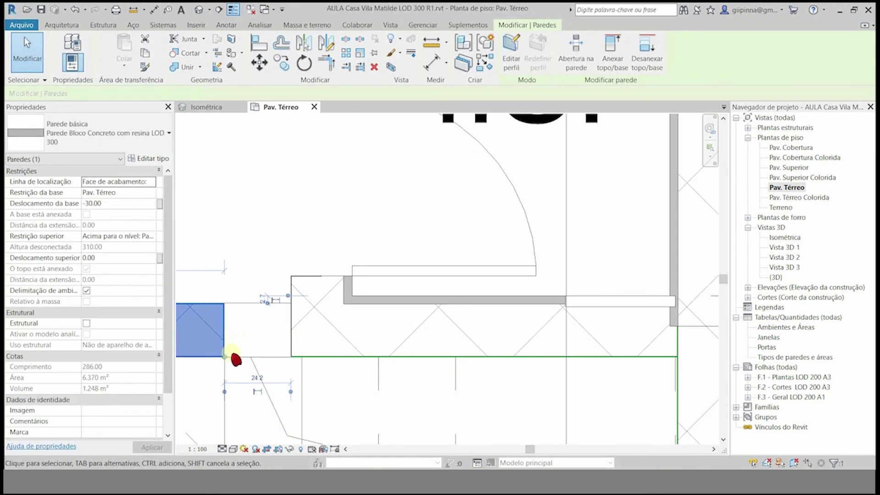
pyautogui.click(249, 357)
pyautogui.click(287, 355)
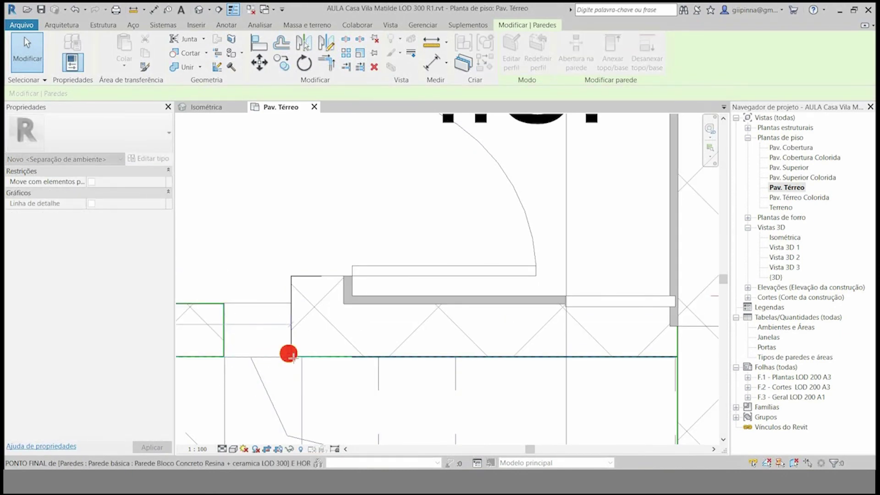
pyautogui.click(287, 354)
# Step: Move window J2 in the tiled wall beside the stairs flush with the ceramic face of the vertical boundary wall
pyautogui.click(239, 238)
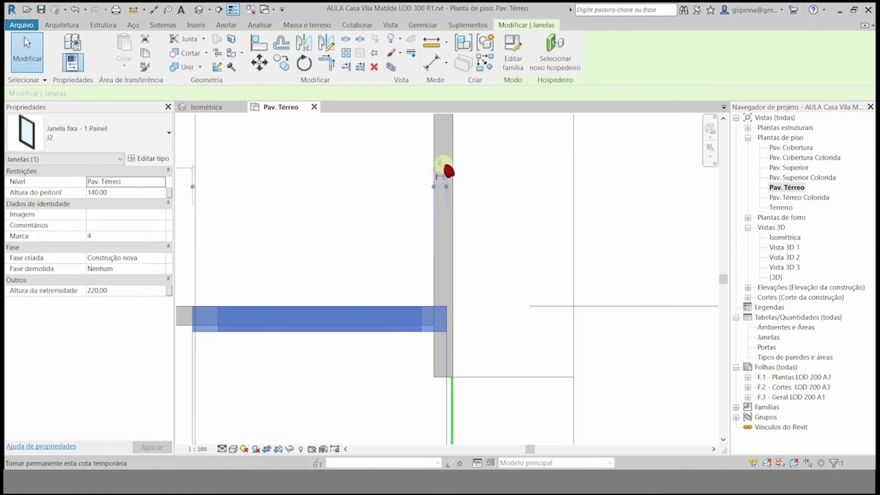
pyautogui.click(441, 165)
pyautogui.click(440, 170)
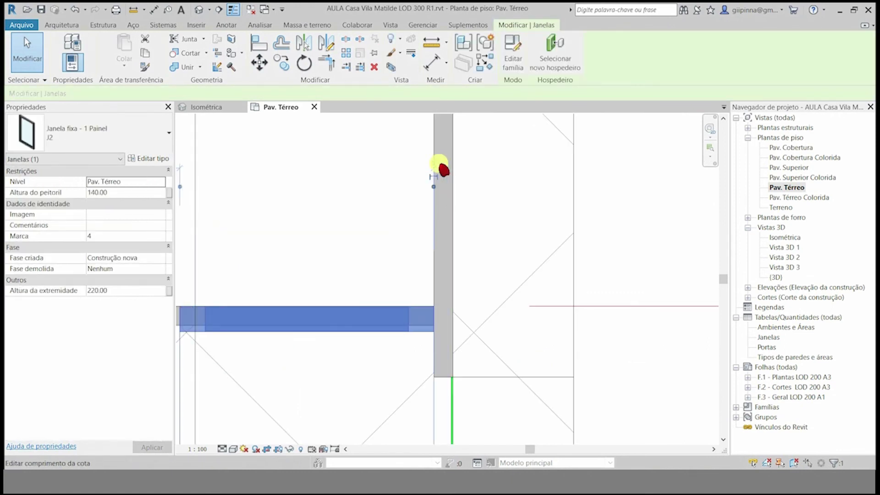
pyautogui.click(357, 223)
pyautogui.scroll(-1, 416, 239)
pyautogui.scroll(-2, 416, 239)
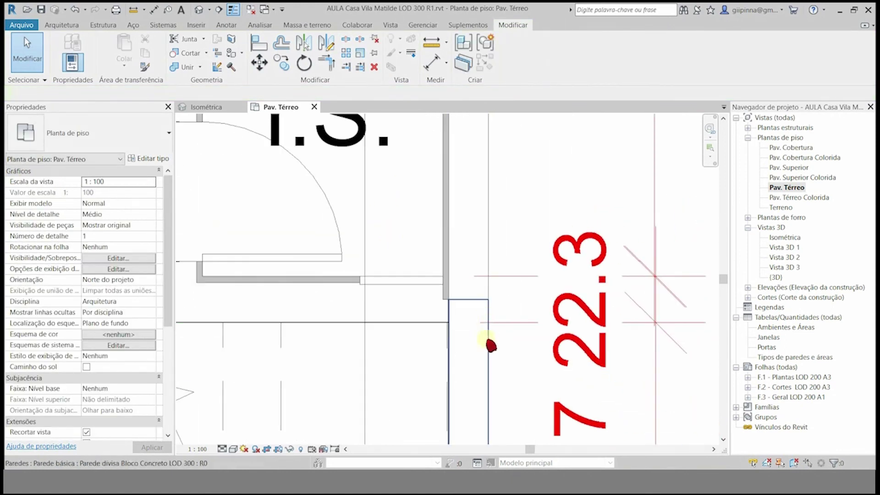
# Step: Pull the lower end of the tiled vertical boundary wall to the I.S. face of the tiled wall beside the stairs
pyautogui.click(453, 271)
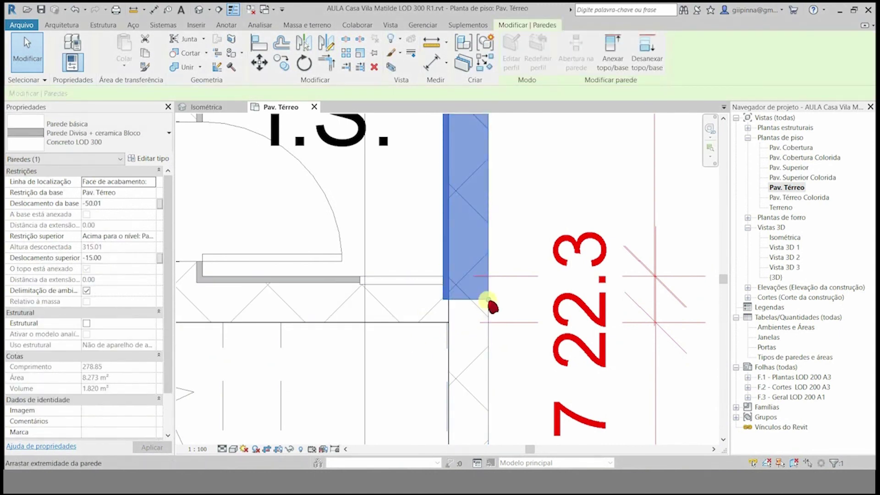
pyautogui.press('r')
pyautogui.press('s')
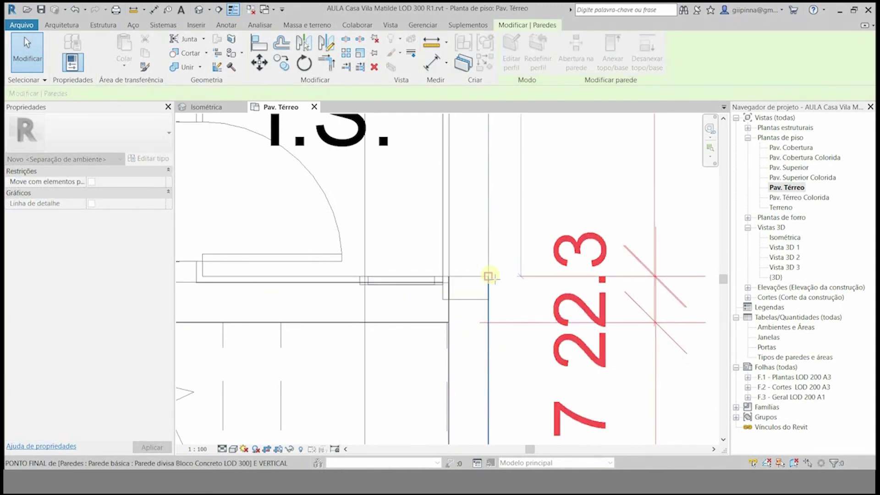
pyautogui.press('Escape')
pyautogui.click(302, 316)
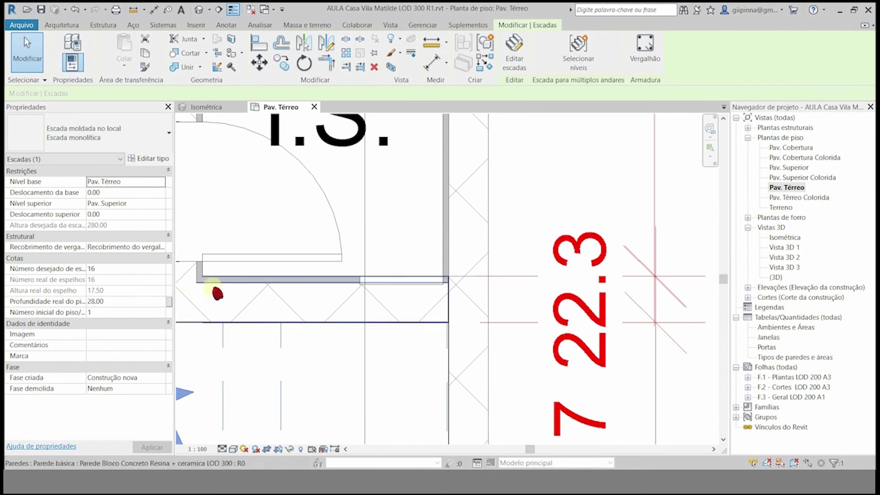
# Step: Extend the tiled wall between the I.S. and the stairs to the outer face of the vertical boundary wall
pyautogui.click(221, 292)
pyautogui.moveTo(448, 323); pyautogui.dragTo(487, 322)
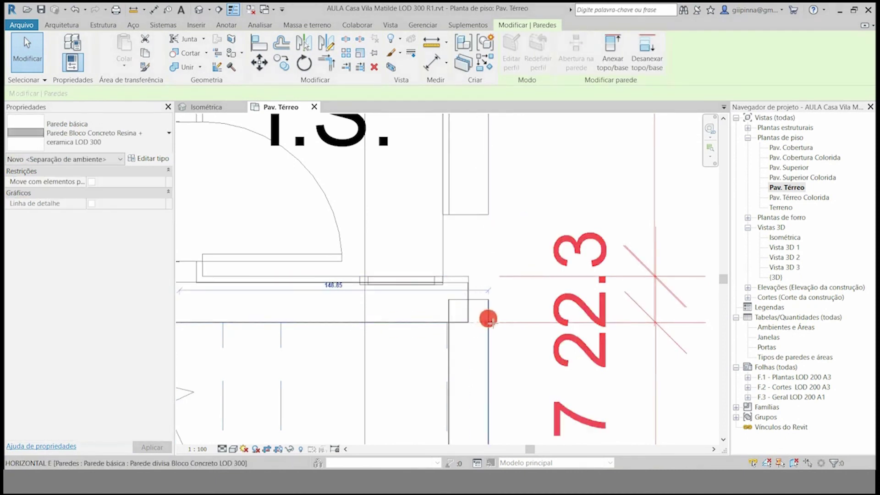
pyautogui.click(595, 202)
pyautogui.scroll(-3, 504, 296)
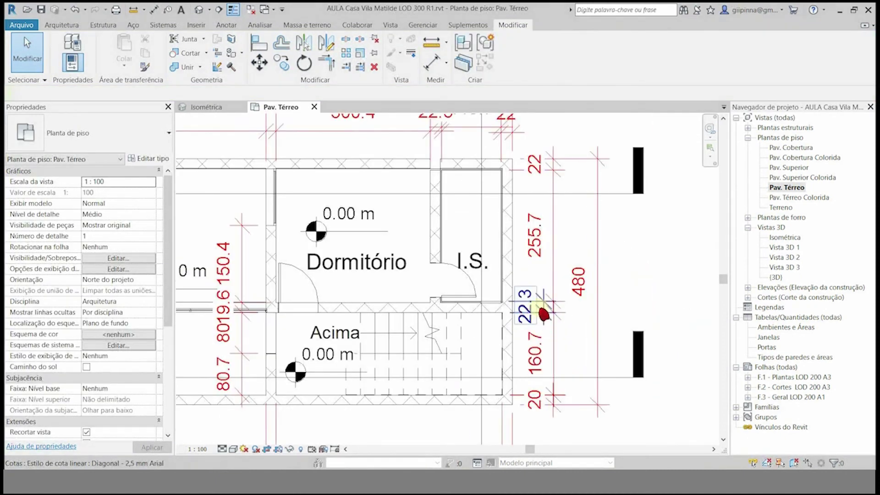
pyautogui.scroll(1, 504, 321)
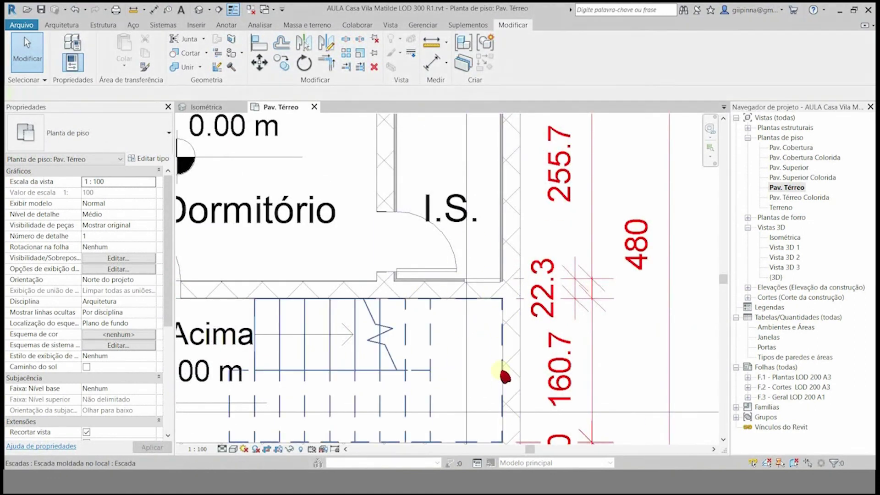
# Step: Extend the horizontal boundary wall above Dormitório to meet the end of the tiled boundary segment at the I.S. partition
pyautogui.scroll(-2, 486, 385)
pyautogui.scroll(3, 418, 173)
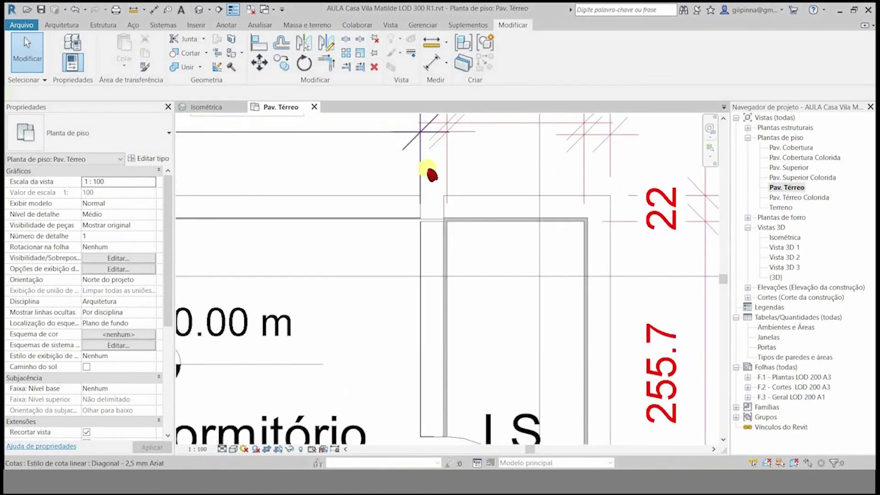
pyautogui.click(417, 202)
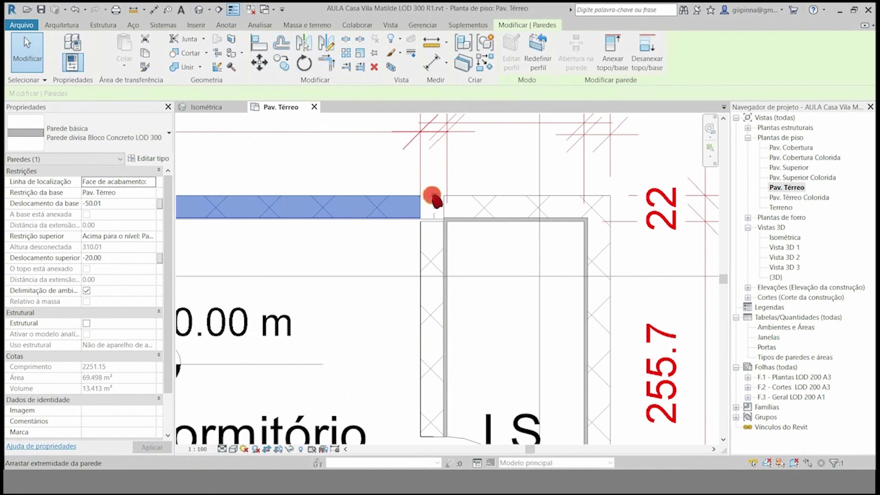
pyautogui.click(442, 191)
# Step: Examine the ceramic finish and corner joints of the tiled walls around the I.S. in the Pav. Térreo plan
pyautogui.scroll(-2, 642, 202)
pyautogui.scroll(2, 642, 203)
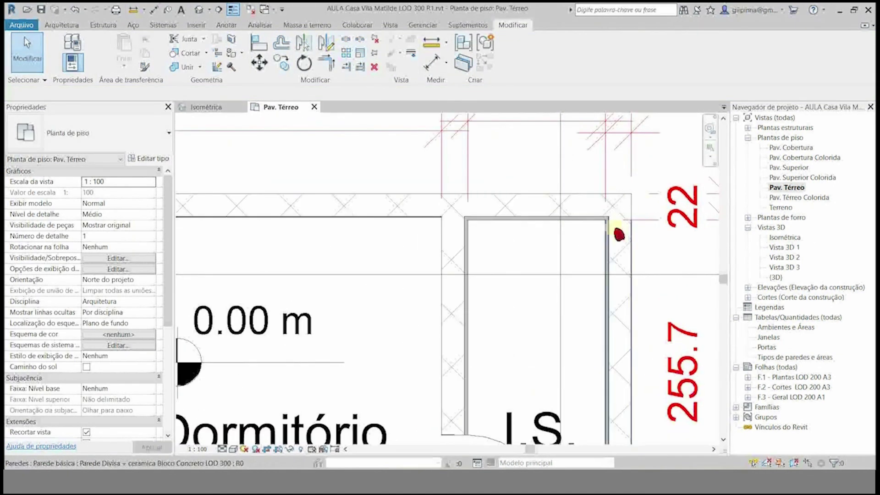
pyautogui.scroll(1, 534, 235)
pyautogui.scroll(1, 395, 153)
pyautogui.scroll(-2, 481, 211)
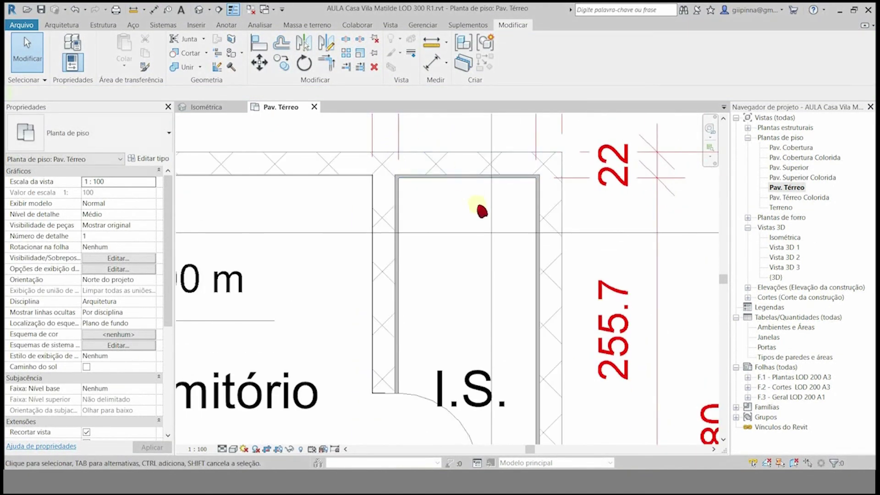
pyautogui.scroll(-1, 482, 211)
pyautogui.scroll(-2, 510, 327)
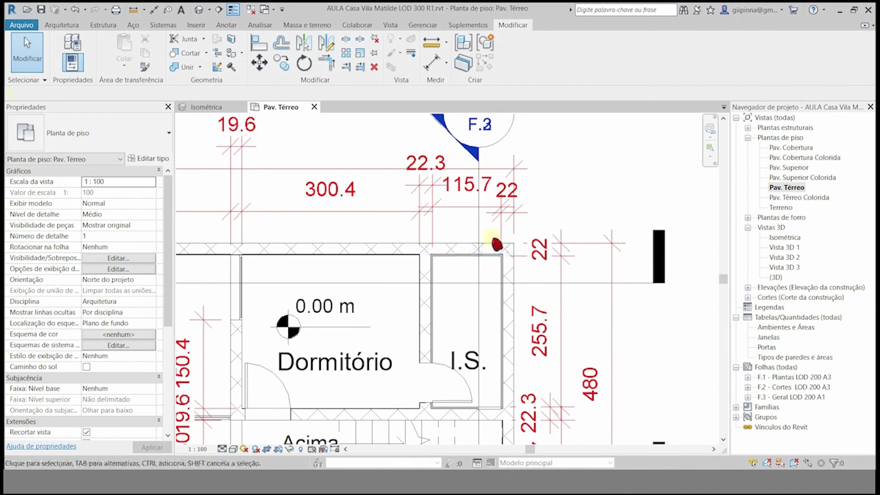
pyautogui.scroll(3, 472, 278)
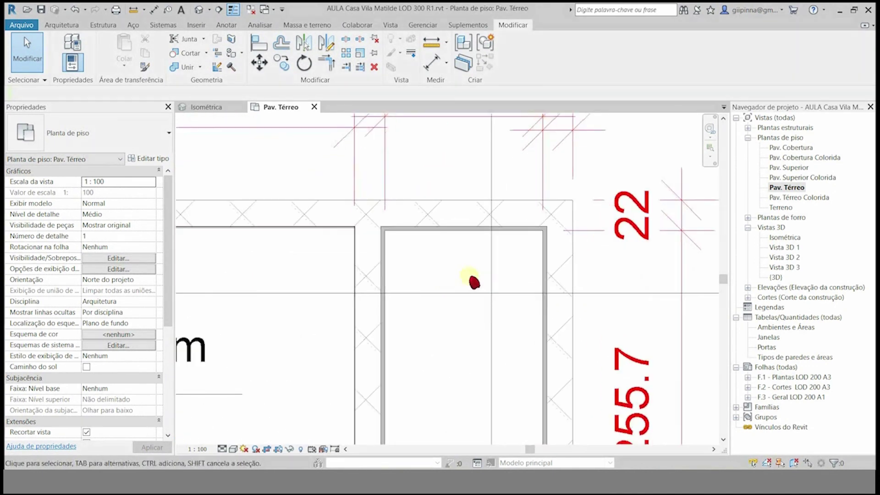
pyautogui.scroll(2, 474, 282)
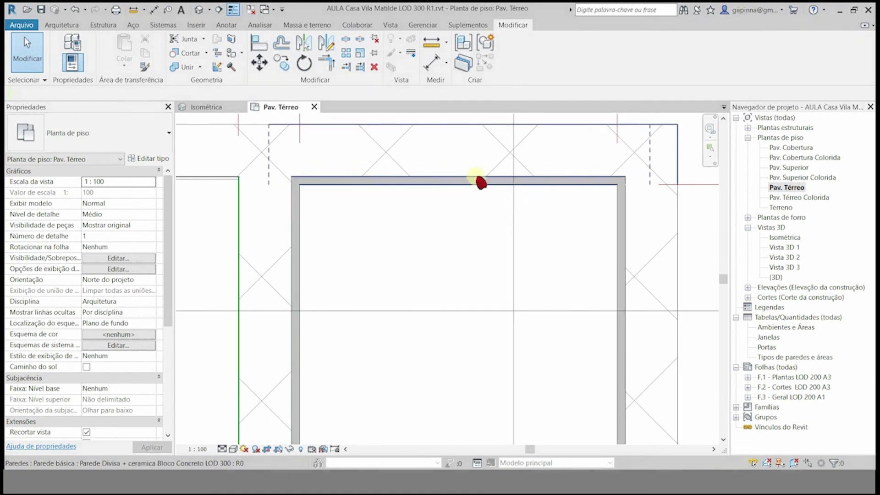
pyautogui.scroll(-3, 503, 259)
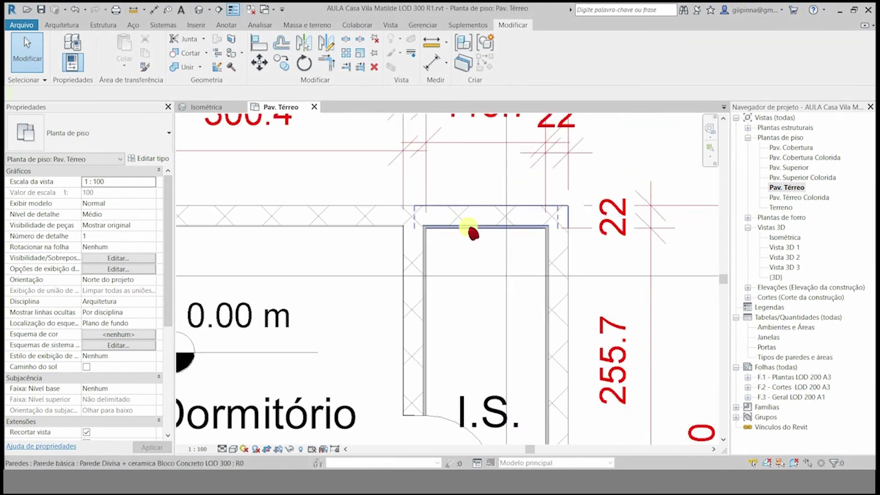
pyautogui.scroll(-2, 471, 232)
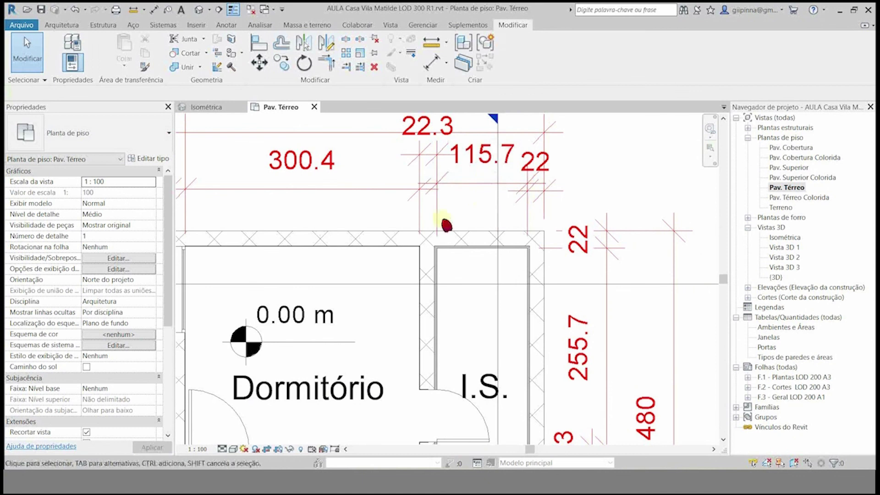
# Step: Set the clear width of the I.S. to 120 cm by moving the tiled partition wall beside Dormitório
pyautogui.click(427, 280)
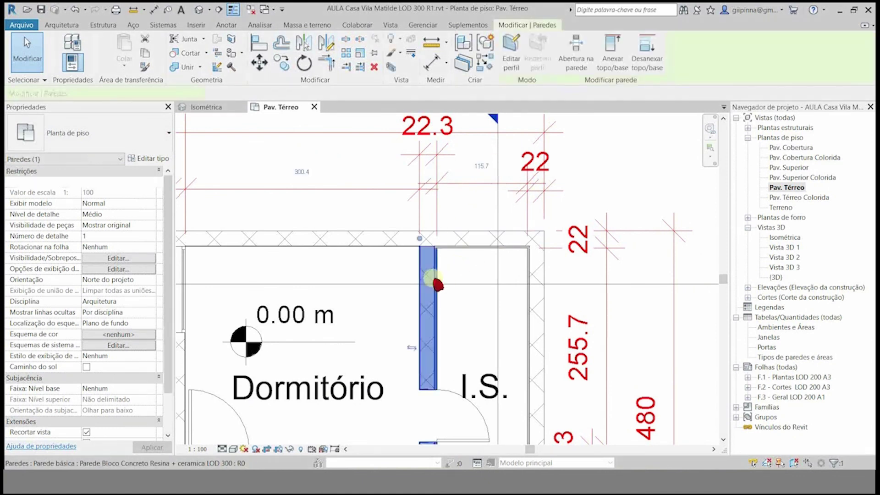
pyautogui.click(484, 168)
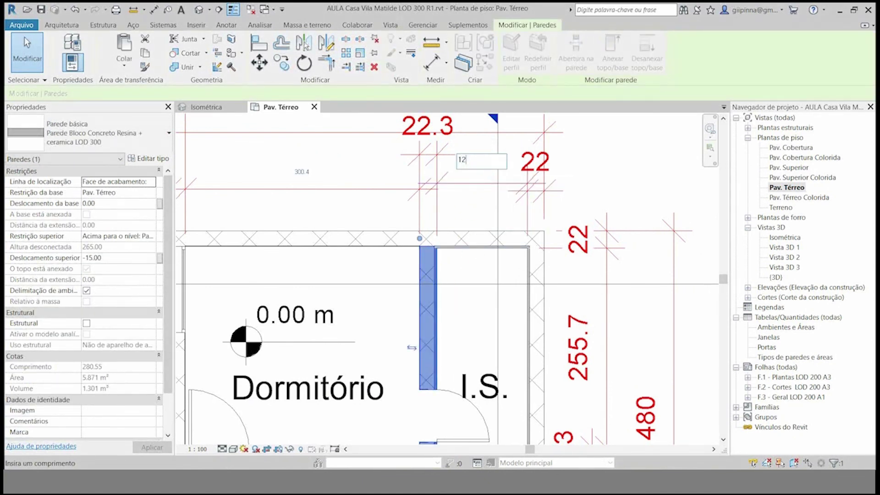
pyautogui.write('120')
pyautogui.click(487, 172)
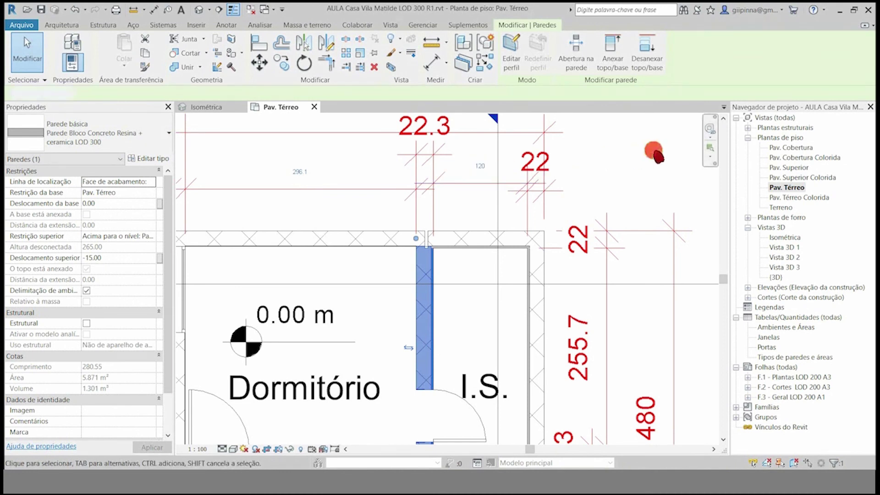
pyautogui.click(654, 154)
# Step: Set the clear distance between the concrete block wall above the stairs and the lower boundary wall to 160 cm
pyautogui.scroll(-3, 463, 202)
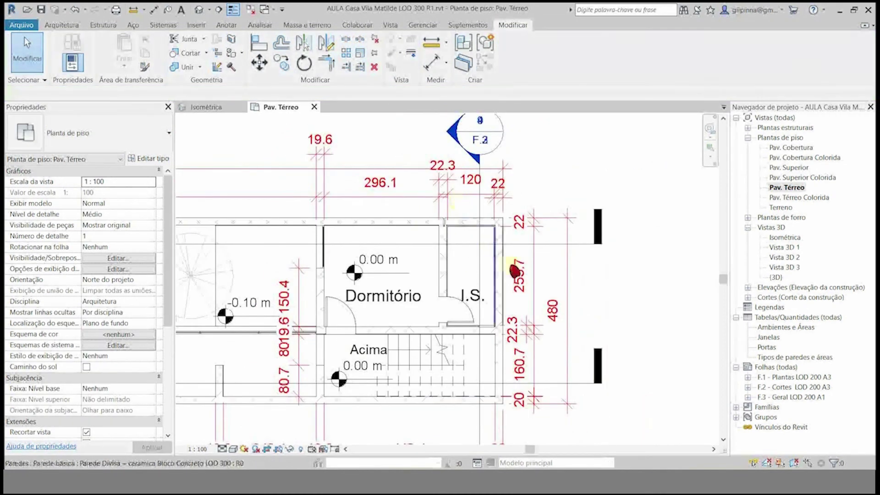
pyautogui.moveTo(516, 271); pyautogui.dragTo(472, 239, button='middle')
pyautogui.scroll(4, 477, 389)
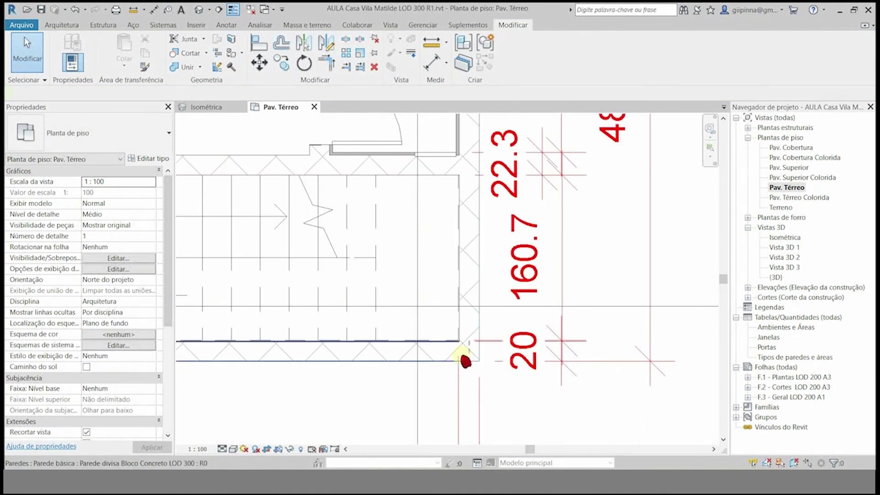
pyautogui.click(298, 168)
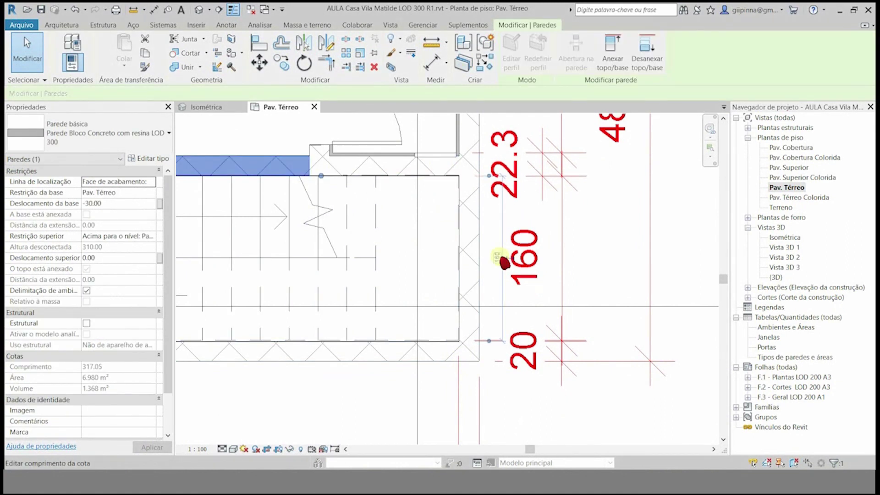
pyautogui.click(677, 183)
# Step: Review the dimension chains across the whole Pav. Térreo plan, from the I.S. to Garagem
pyautogui.scroll(-2, 497, 394)
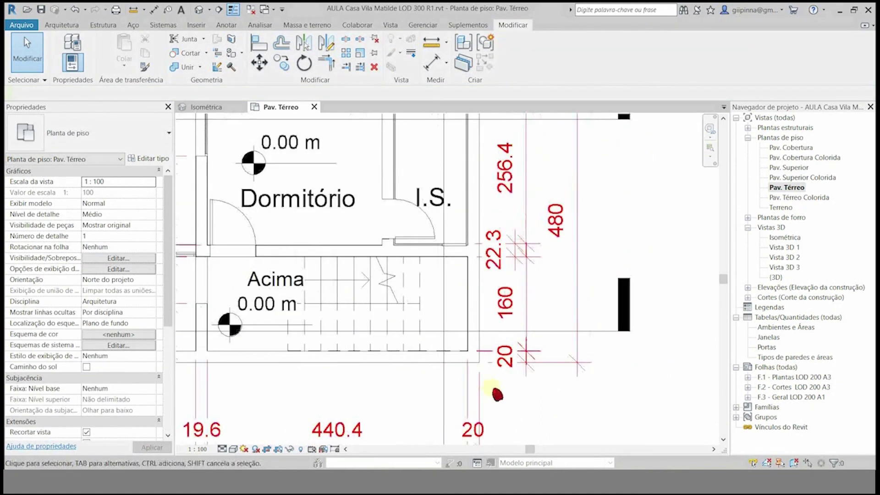
pyautogui.scroll(-1, 504, 390)
pyautogui.scroll(1, 583, 293)
pyautogui.scroll(-2, 664, 295)
pyautogui.scroll(-3, 669, 298)
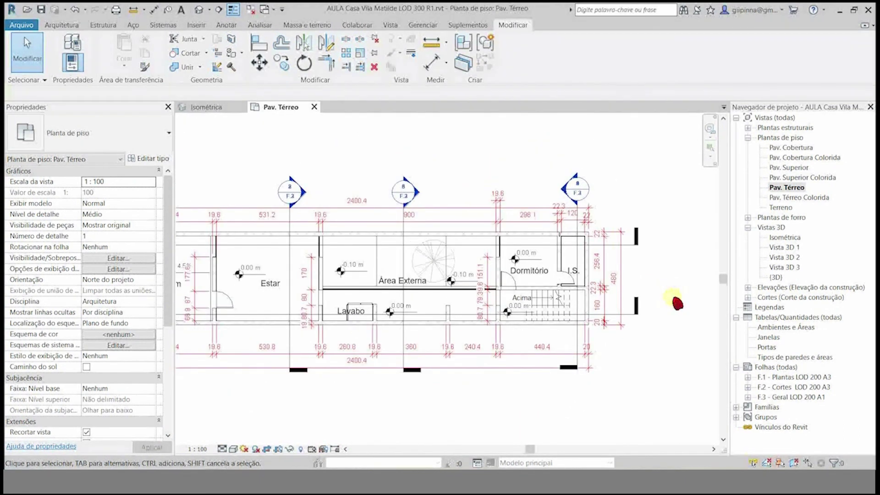
pyautogui.scroll(-1, 677, 302)
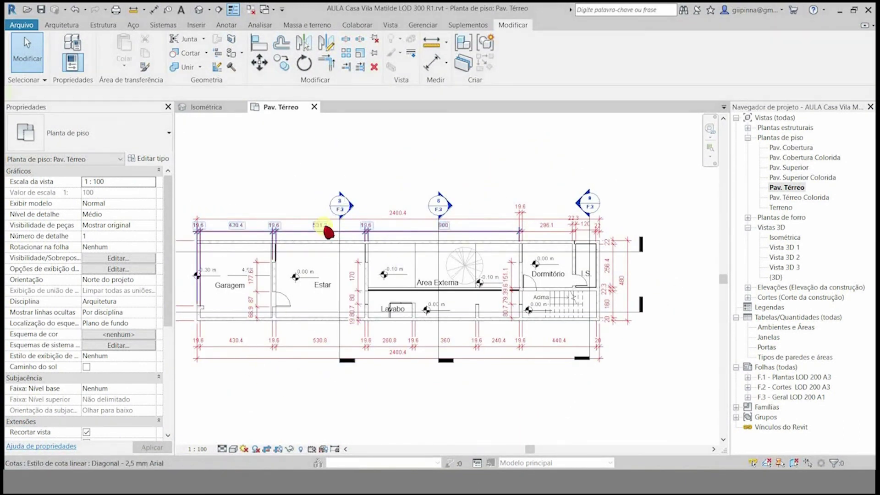
pyautogui.scroll(-1, 526, 151)
# Step: Open section Corte A and examine the block and ceramic surface patterns on the walls of Garagem, Dormitório and I.S
pyautogui.scroll(5, 242, 251)
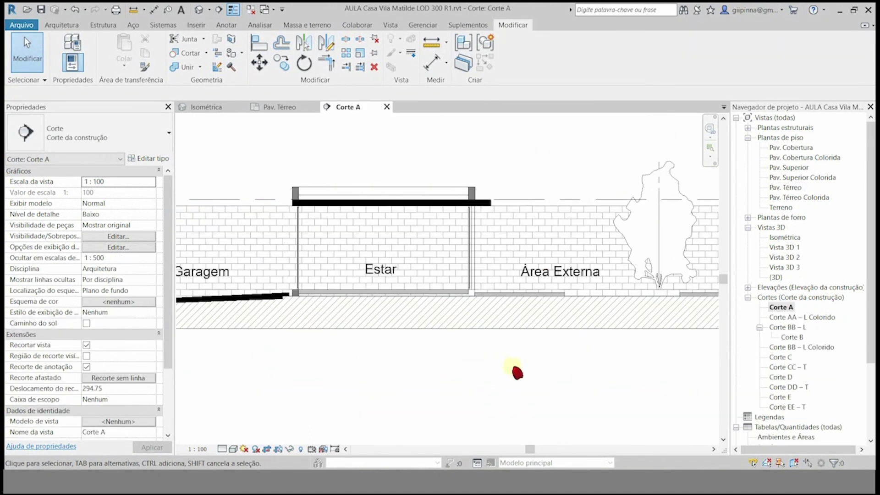
pyautogui.scroll(-3, 518, 372)
pyautogui.scroll(5, 394, 333)
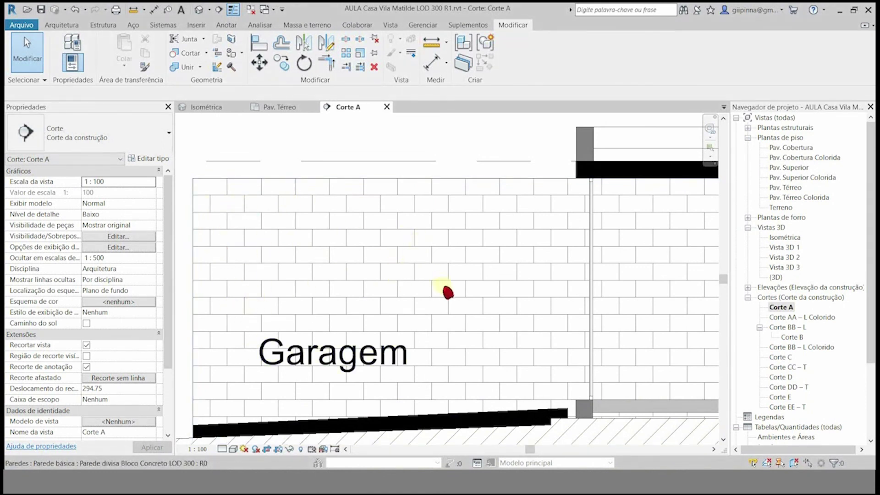
pyautogui.scroll(-2, 290, 259)
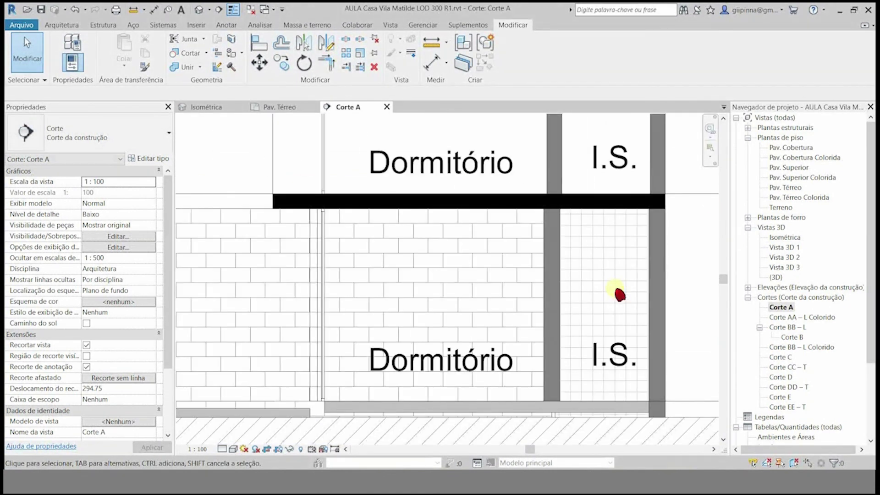
pyautogui.scroll(2, 501, 298)
pyautogui.scroll(-1, 413, 289)
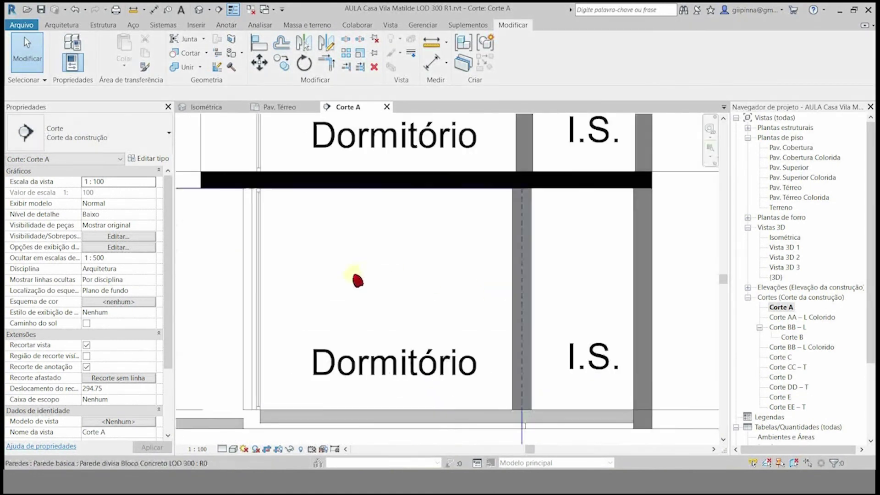
pyautogui.scroll(2, 605, 312)
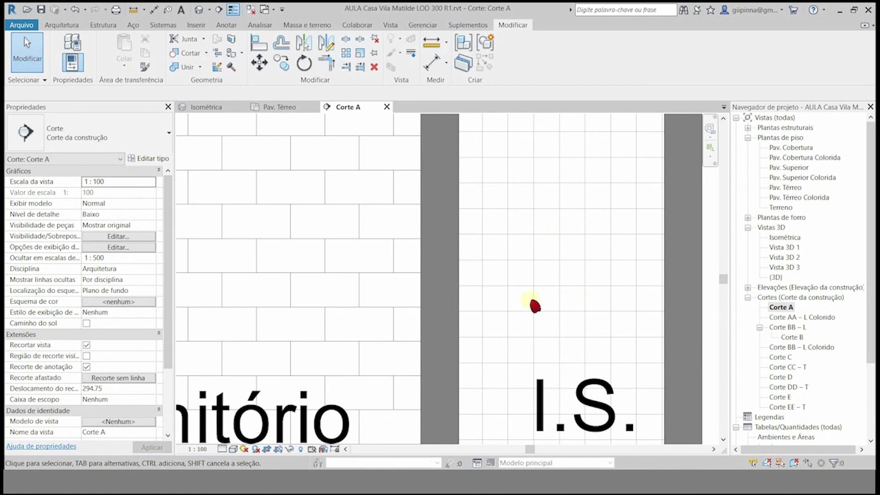
pyautogui.scroll(-2, 561, 290)
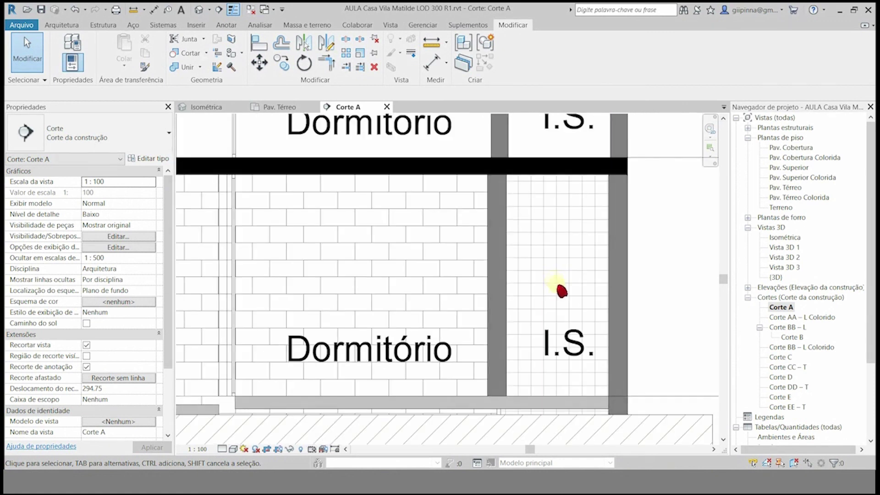
pyautogui.scroll(-3, 546, 298)
pyautogui.scroll(-4, 647, 329)
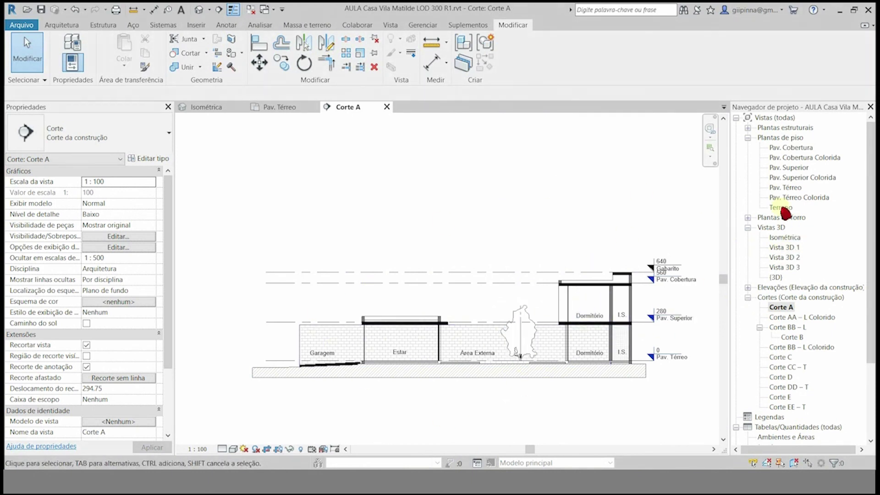
# Step: Return to the Pav. Térreo plan and open the Garagem floor's boundary for editing
pyautogui.doubleClick(796, 189)
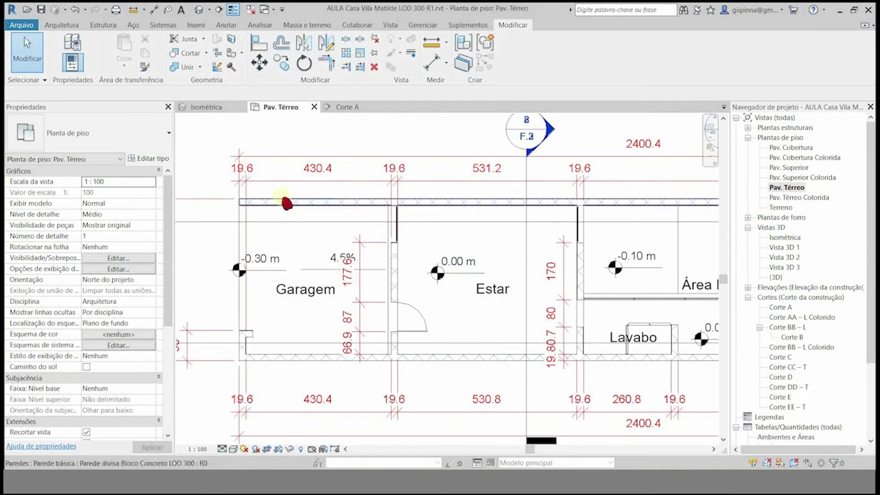
pyautogui.scroll(4, 285, 207)
pyautogui.scroll(-4, 276, 247)
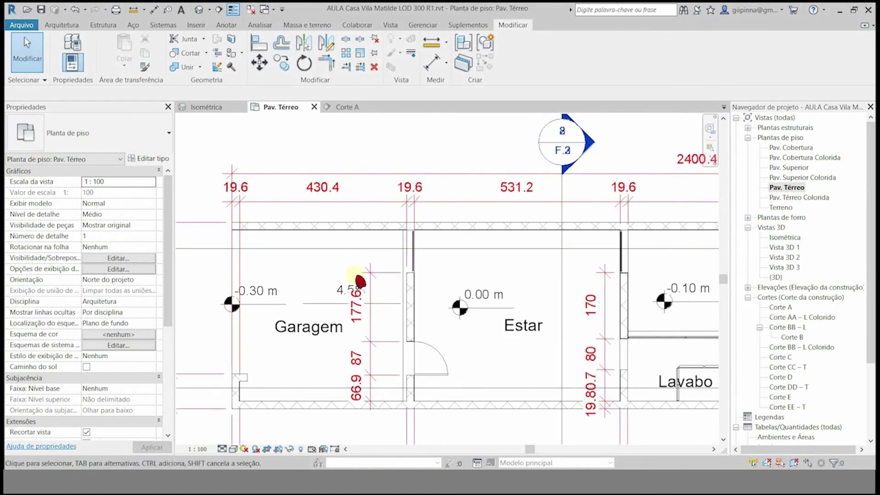
pyautogui.click(406, 264)
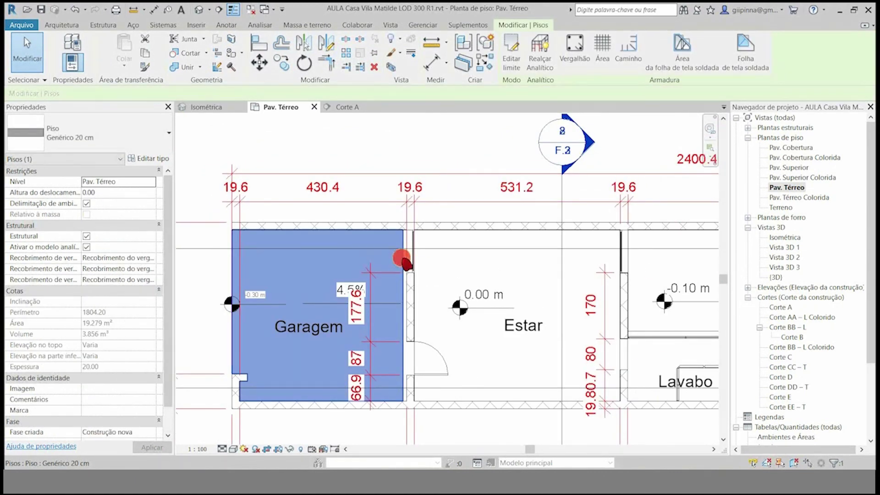
pyautogui.doubleClick(406, 264)
# Step: Align the floor boundary line at the end of Garagem's short wall pier with the block face behind the resin finish
pyautogui.scroll(5, 234, 358)
pyautogui.scroll(5, 287, 337)
pyautogui.scroll(-3, 271, 350)
pyautogui.scroll(4, 317, 361)
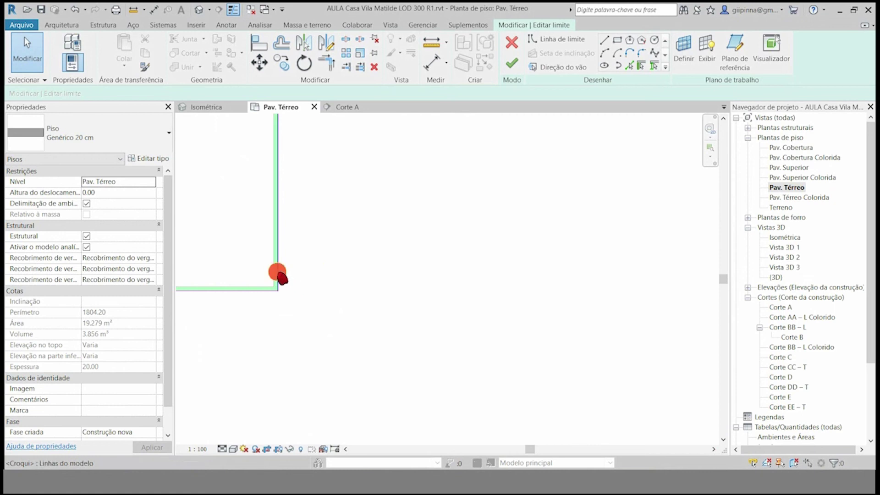
pyautogui.click(278, 273)
pyautogui.moveTo(272, 276)
pyautogui.mouseDown()
pyautogui.moveTo(262, 279)
pyautogui.moveTo(276, 278)
pyautogui.moveTo(273, 287)
pyautogui.mouseUp()
pyautogui.scroll(4, 302, 367)
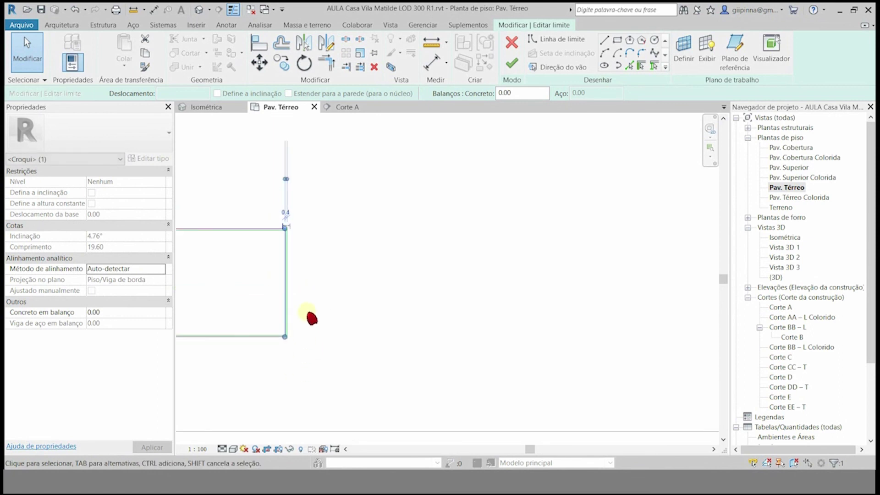
pyautogui.scroll(6, 321, 316)
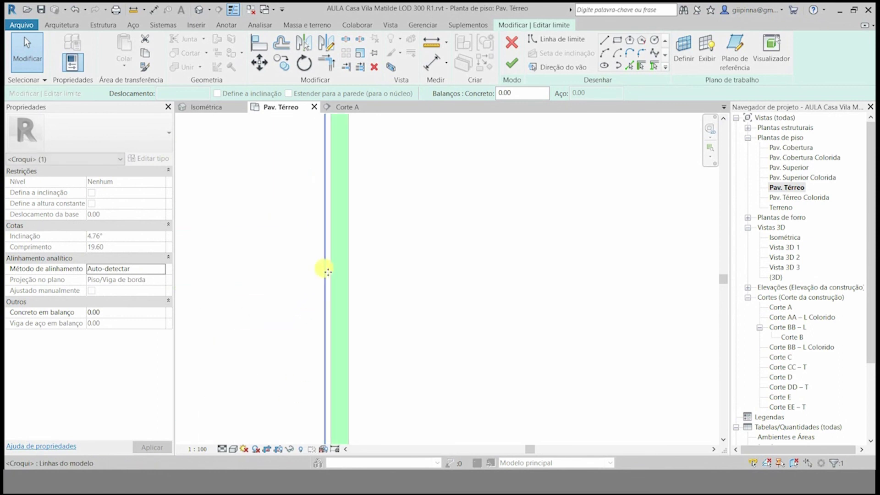
pyautogui.moveTo(339, 272); pyautogui.dragTo(335, 270)
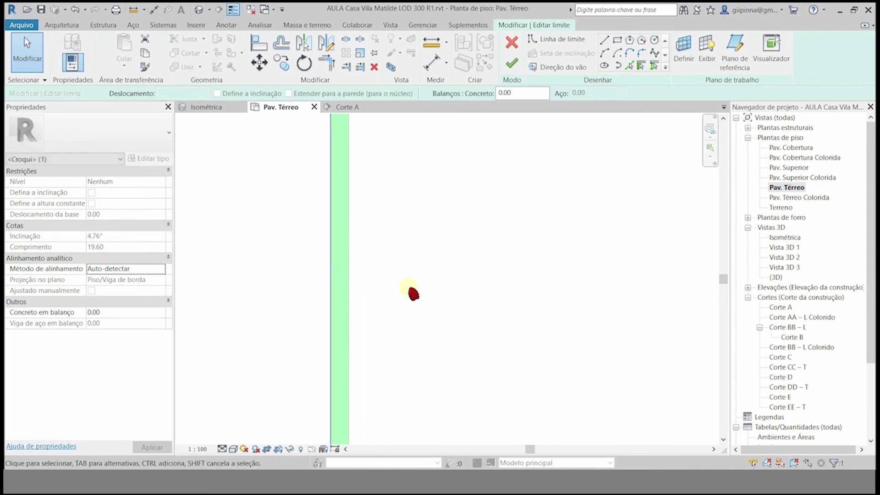
pyautogui.scroll(-4, 404, 293)
pyautogui.scroll(-4, 355, 250)
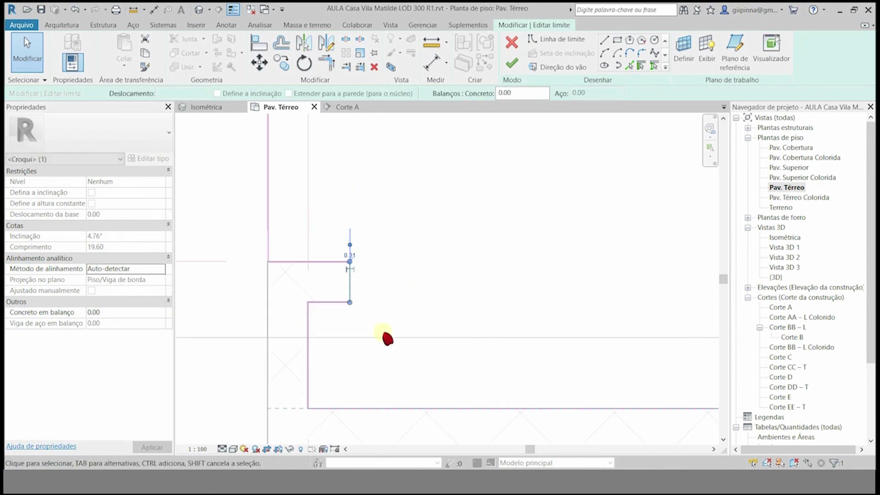
# Step: Move the floor boundary lines at Garagem's lower corner, horizontal and vertical, to the block faces behind the resin finish
pyautogui.click(386, 338)
pyautogui.scroll(5, 324, 411)
pyautogui.click(377, 274)
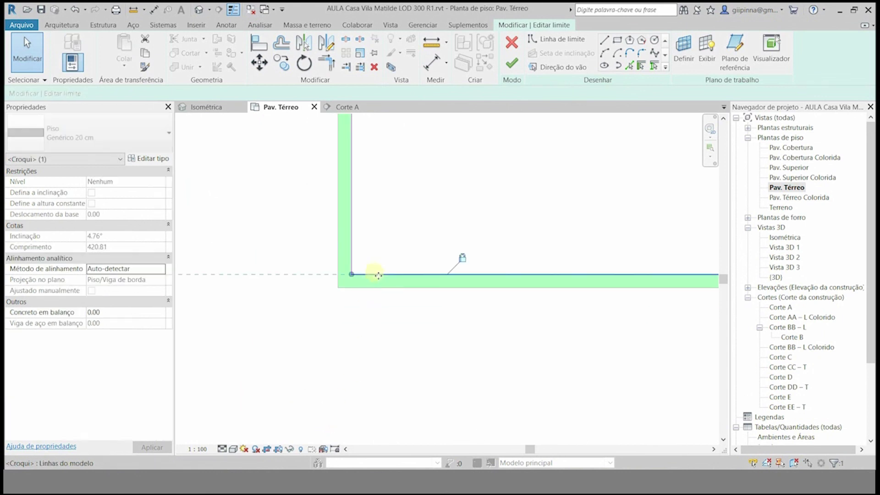
pyautogui.moveTo(456, 274)
pyautogui.mouseDown()
pyautogui.moveTo(428, 314)
pyautogui.moveTo(436, 287)
pyautogui.mouseUp()
pyautogui.moveTo(357, 232)
pyautogui.mouseDown()
pyautogui.moveTo(353, 222)
pyautogui.moveTo(338, 234)
pyautogui.mouseUp()
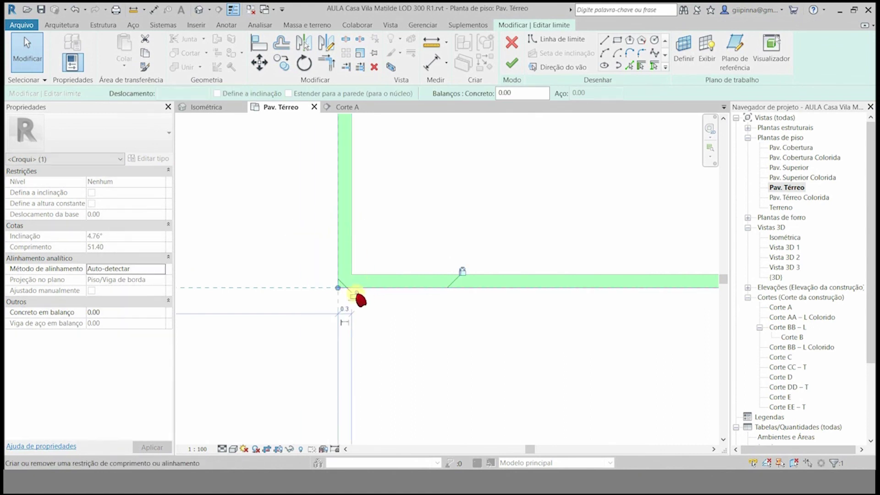
pyautogui.click(410, 347)
pyautogui.scroll(-5, 249, 334)
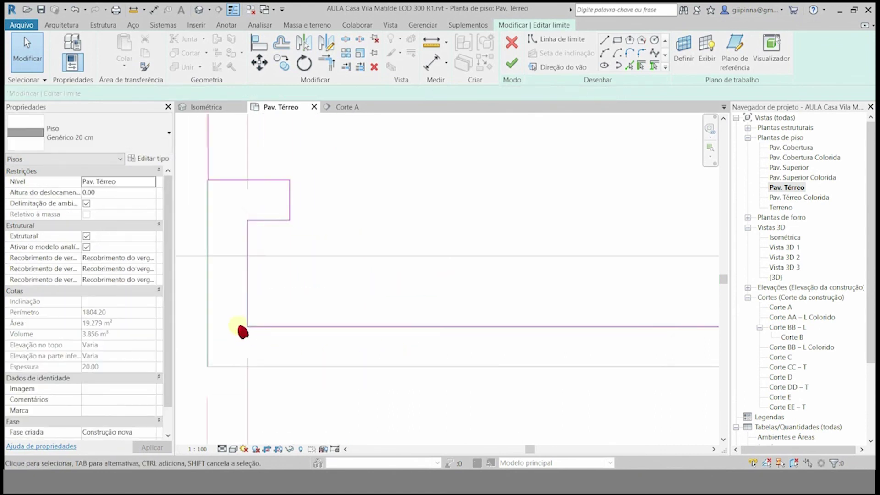
# Step: Extend the floor's boundary line on the Estar side to the wall between Garagem and Estar, and finish the boundary edit
pyautogui.scroll(-5, 236, 340)
pyautogui.scroll(5, 585, 337)
pyautogui.scroll(2, 480, 338)
pyautogui.click(549, 292)
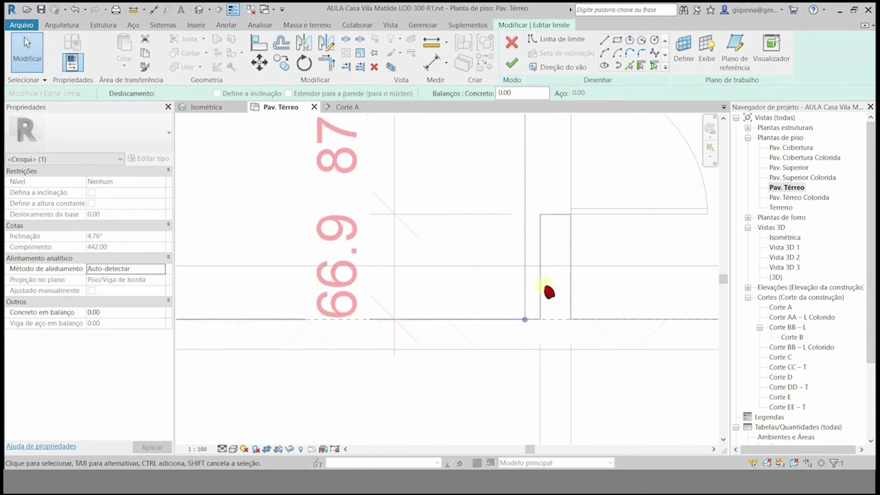
pyautogui.scroll(5, 530, 300)
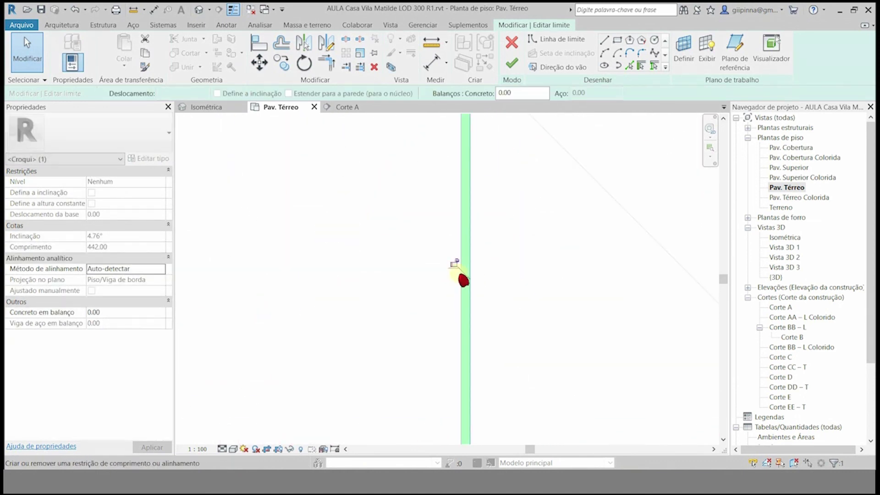
pyautogui.press('Escape')
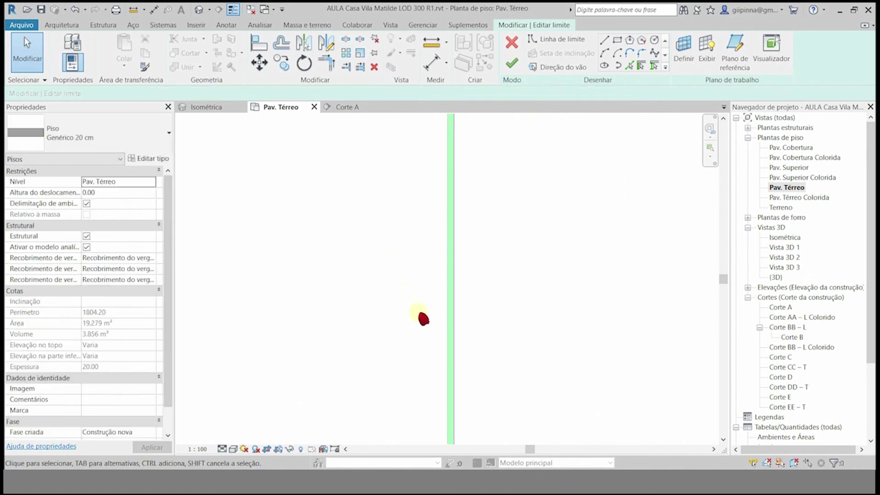
pyautogui.scroll(-8, 407, 263)
pyautogui.click(512, 63)
pyautogui.click(430, 140)
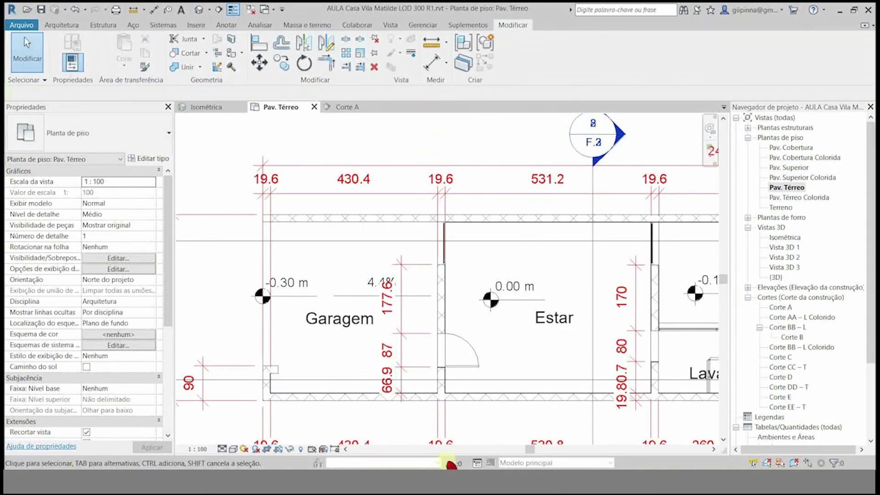